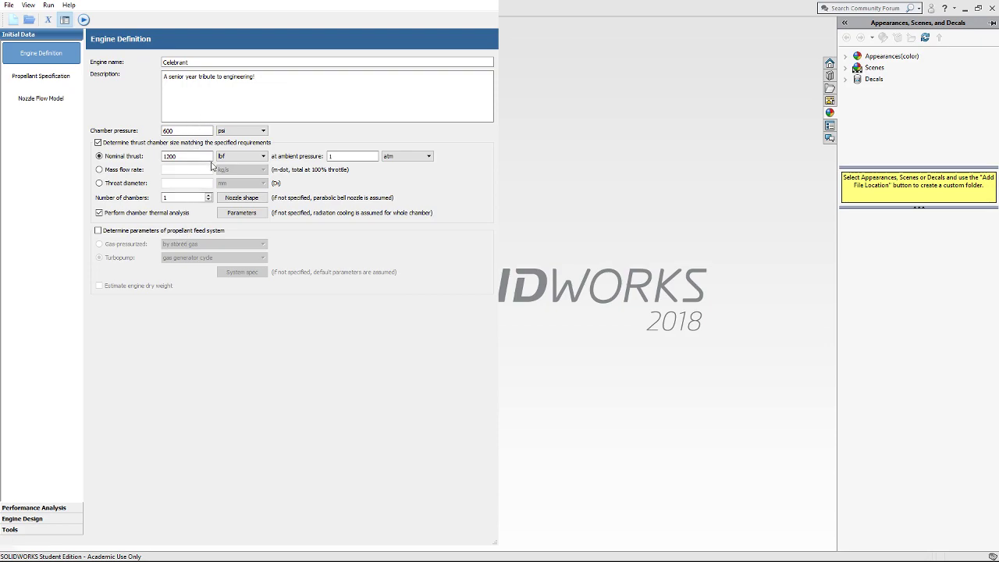
# - Run the engine analysis and examine the resulting chamber geometry and its design parameters
pyautogui.click(84, 20)
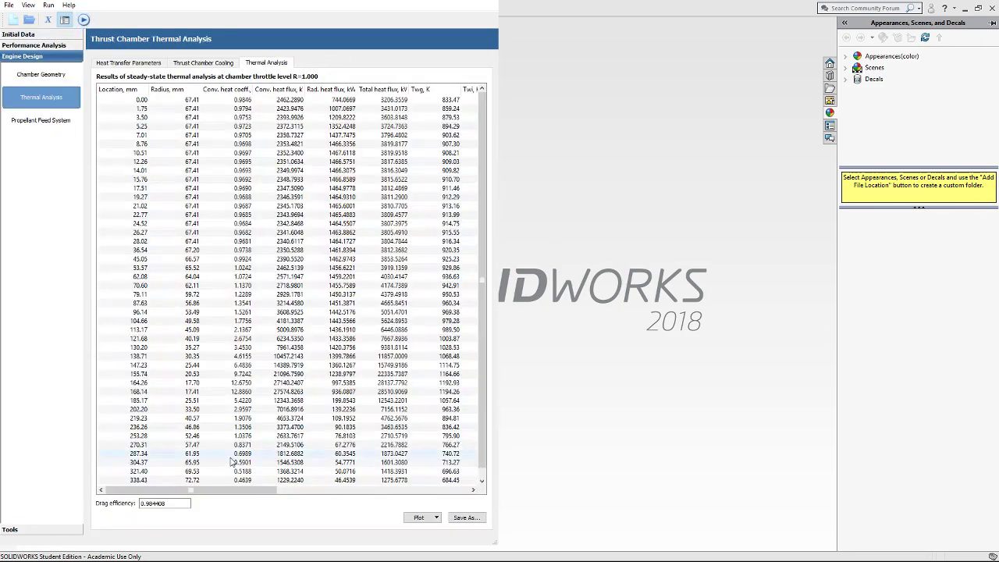
pyautogui.click(39, 73)
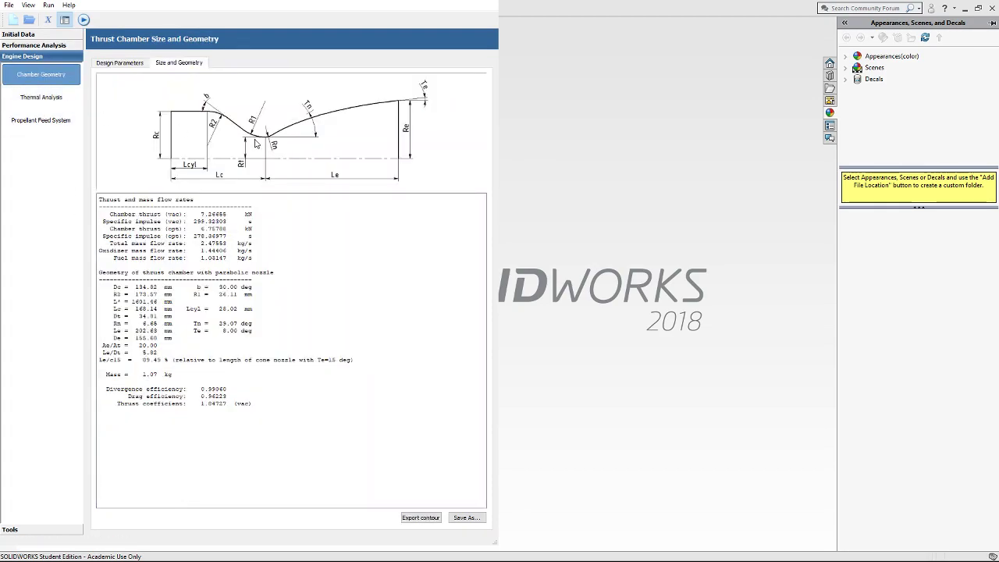
pyautogui.click(133, 62)
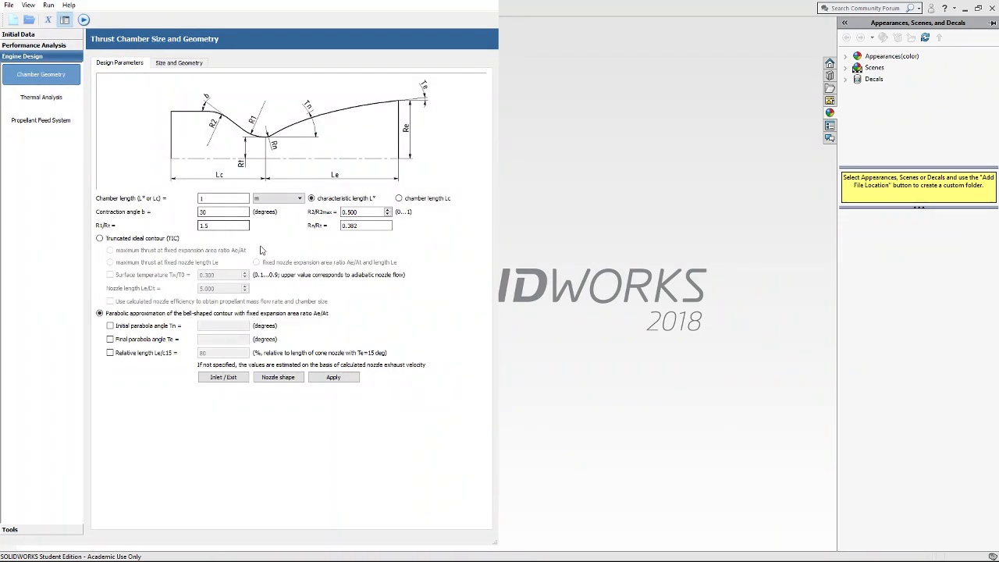
pyautogui.click(227, 199)
# - Check the chamber and nozzle exit diameters in the size results, and the R1/Rt design parameter
pyautogui.click(172, 64)
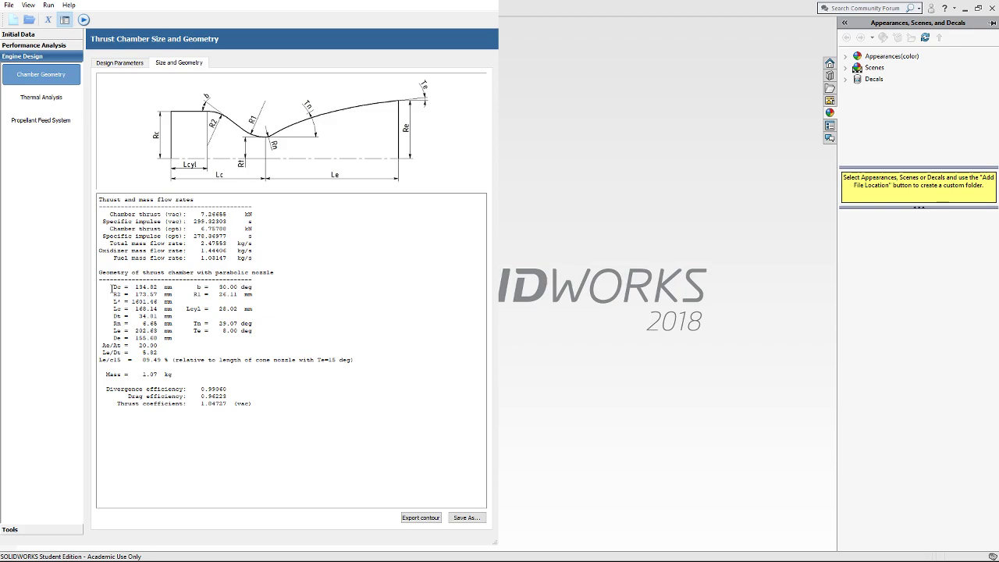
pyautogui.moveTo(110, 287); pyautogui.dragTo(175, 289)
pyautogui.moveTo(116, 337); pyautogui.dragTo(172, 340)
pyautogui.click(172, 340)
pyautogui.click(118, 63)
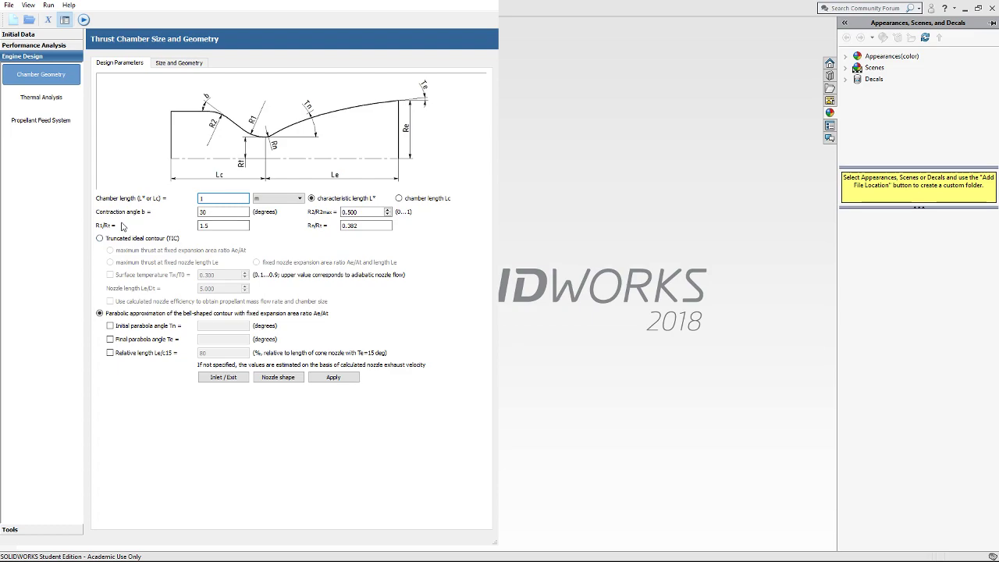
pyautogui.click(225, 226)
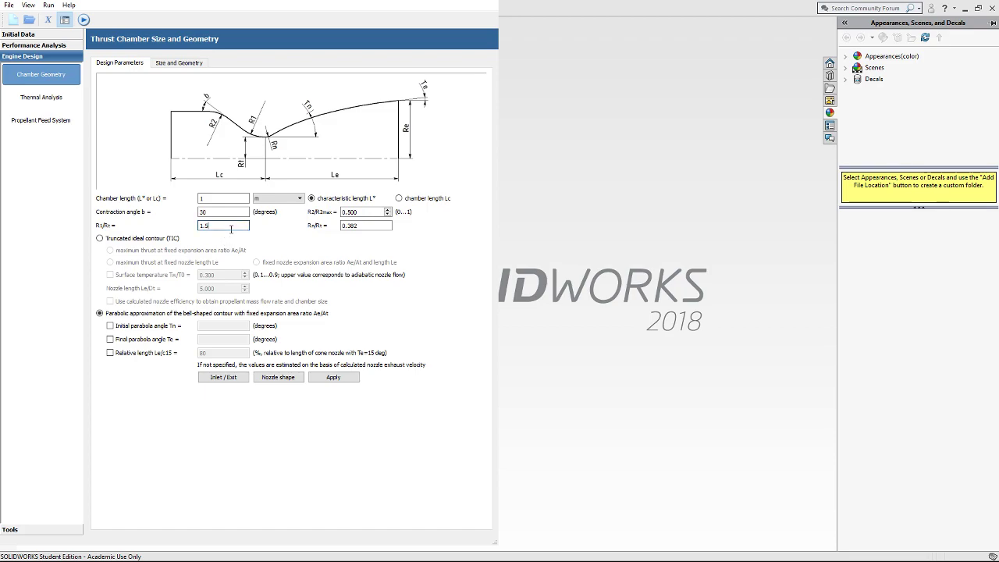
# - In the nozzle flow model's nozzle conditions, set the contraction area ratio to 9 and the expansion area ratio to 16
pyautogui.click(44, 35)
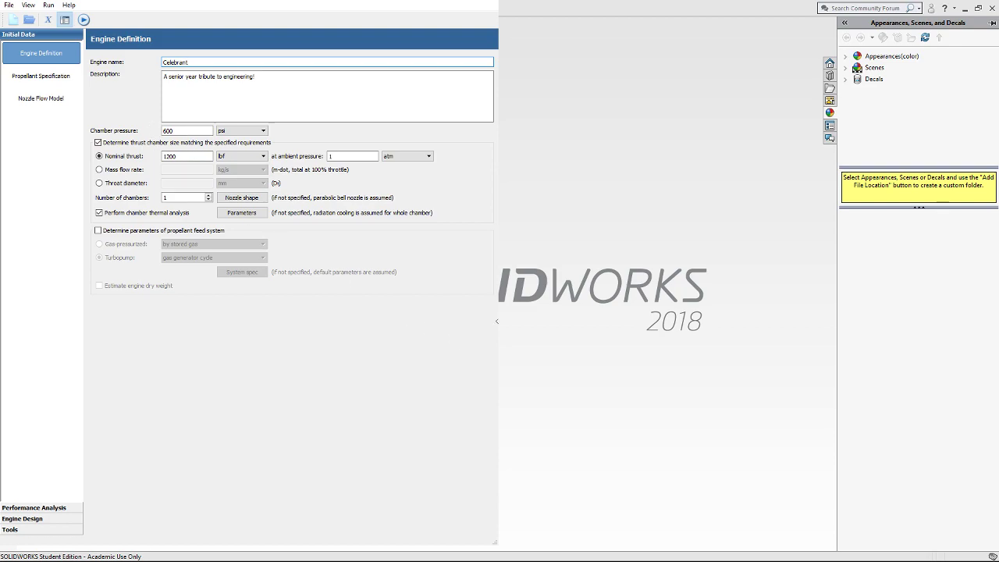
pyautogui.moveTo(496, 321); pyautogui.dragTo(555, 321)
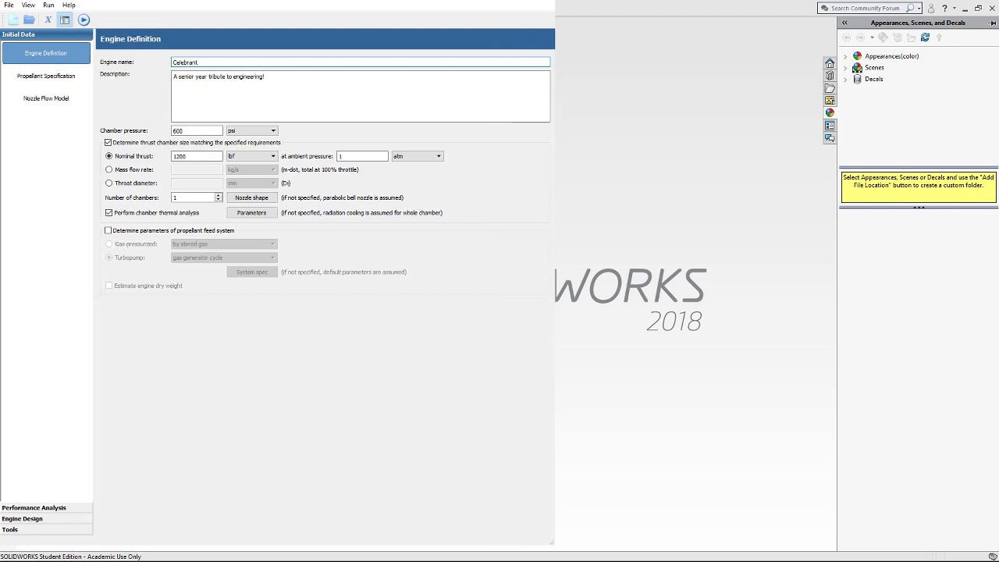
pyautogui.click(250, 197)
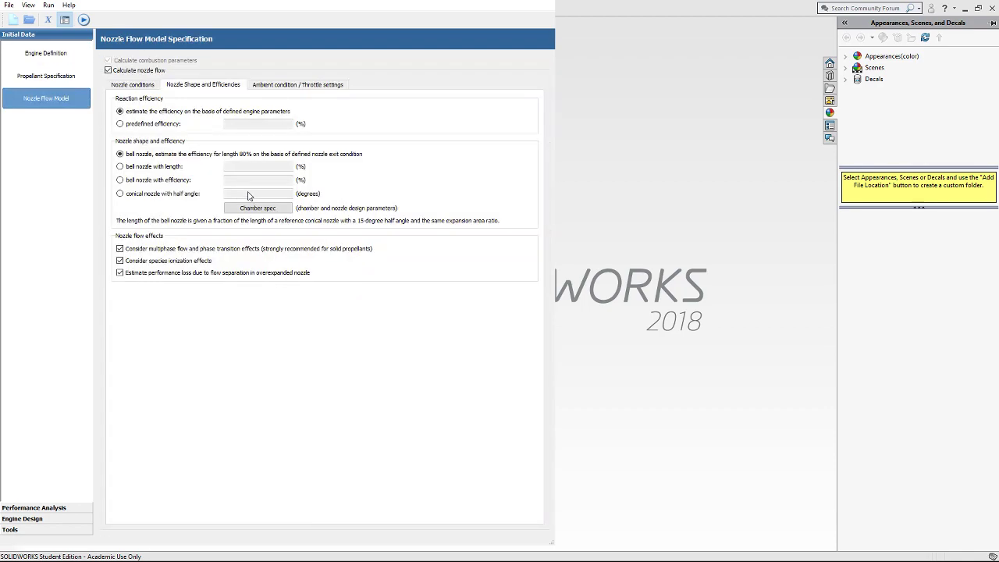
pyautogui.click(258, 85)
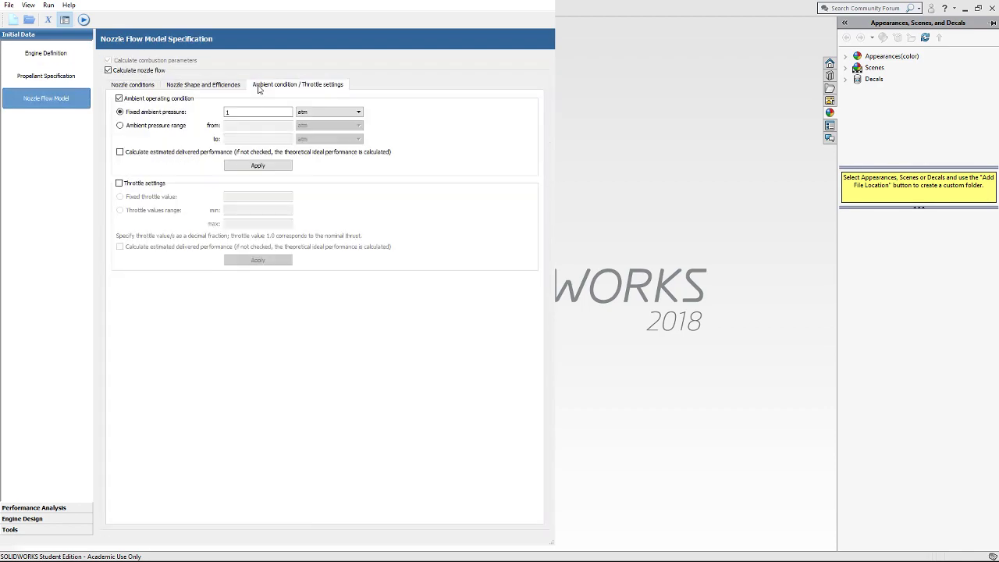
pyautogui.click(203, 87)
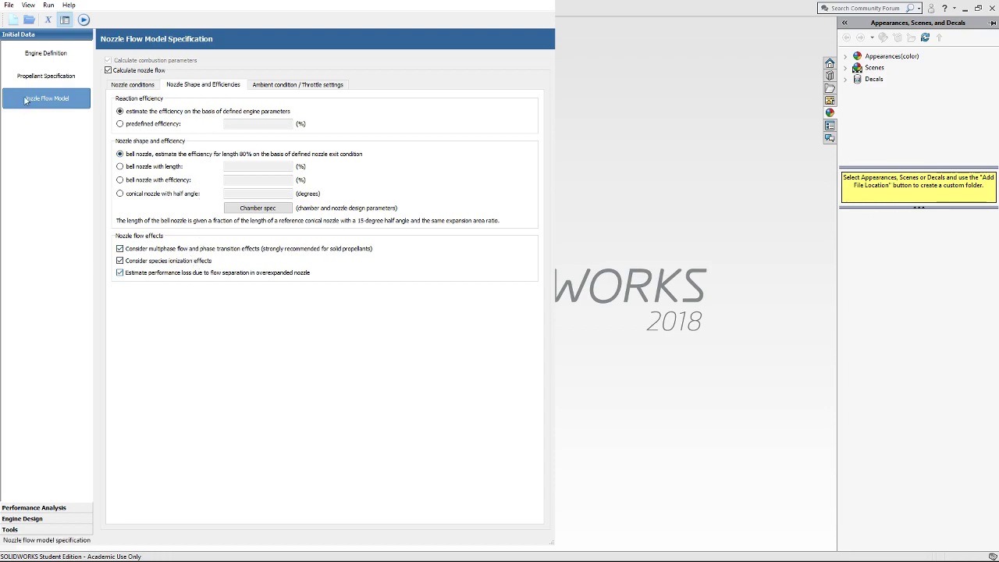
pyautogui.click(133, 85)
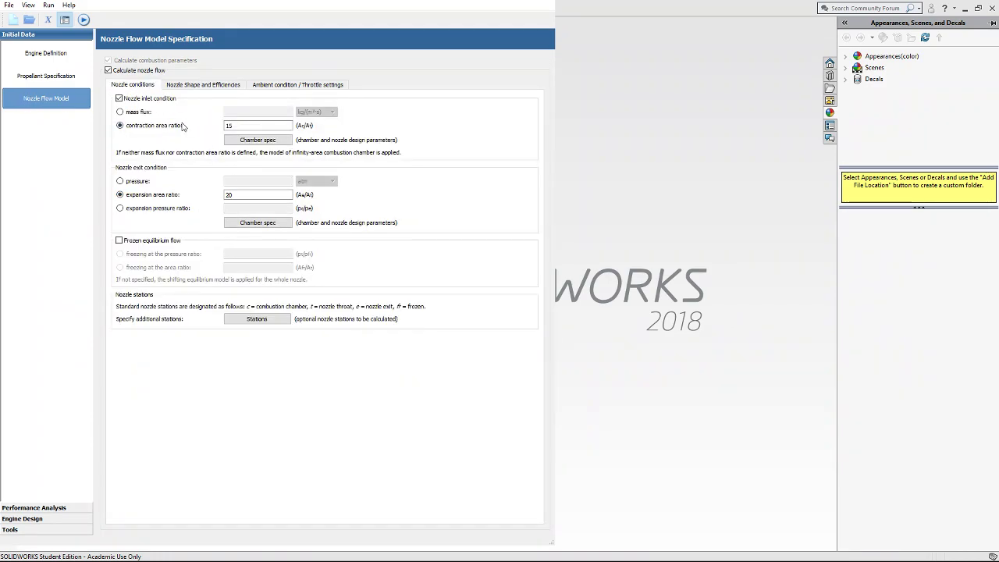
pyautogui.doubleClick(234, 126)
pyautogui.write('9')
pyautogui.moveTo(241, 196); pyautogui.dragTo(203, 198)
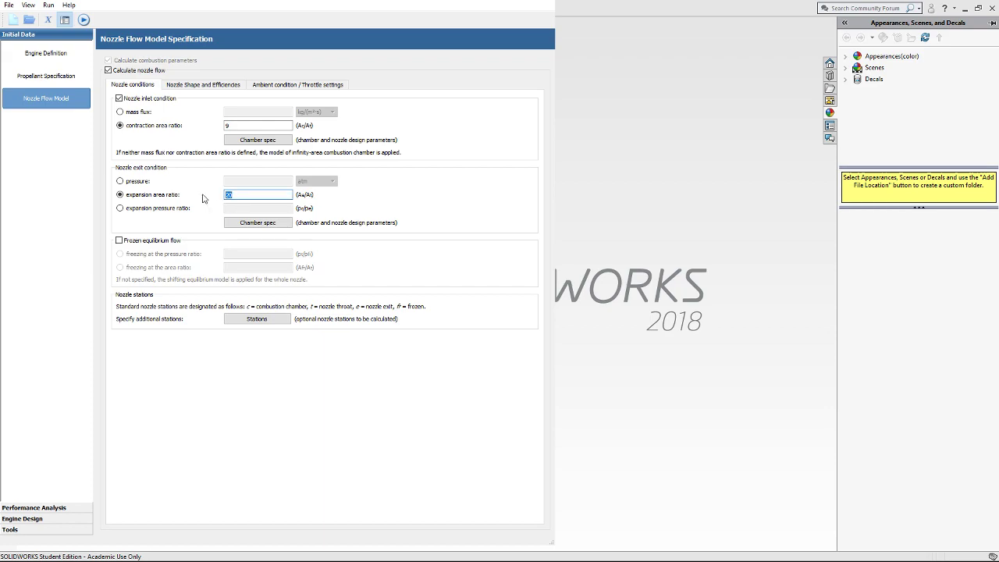
pyautogui.write('16')
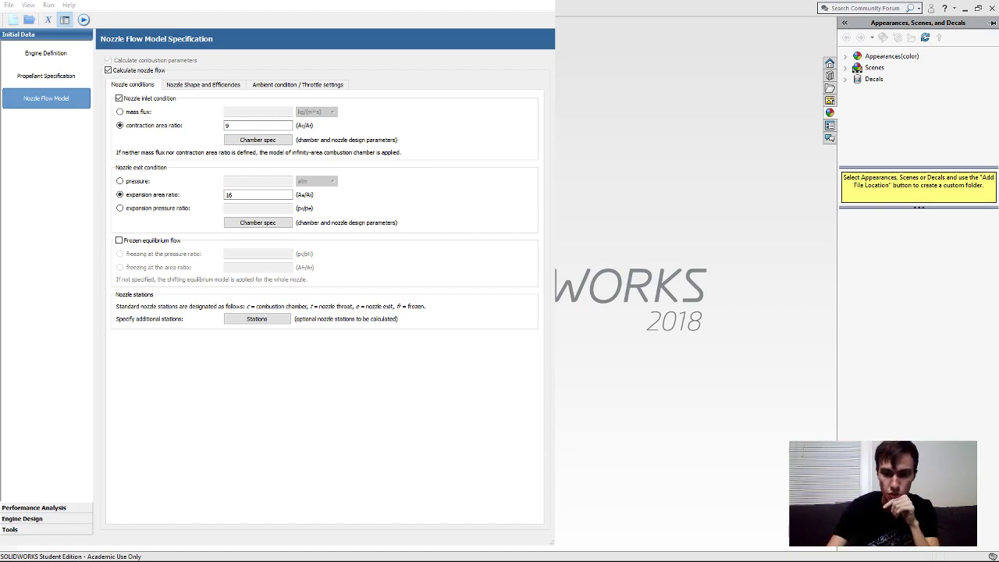
pyautogui.click(232, 309)
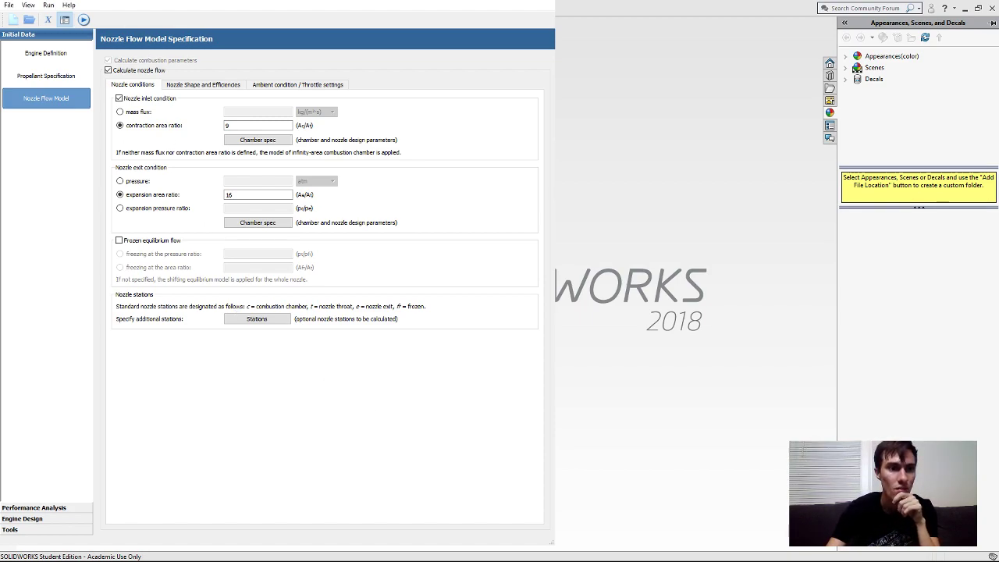
# - Rerun the engine analysis and check the chamber diameter, nozzle exit diameter and mass in the geometry results
pyautogui.click(84, 19)
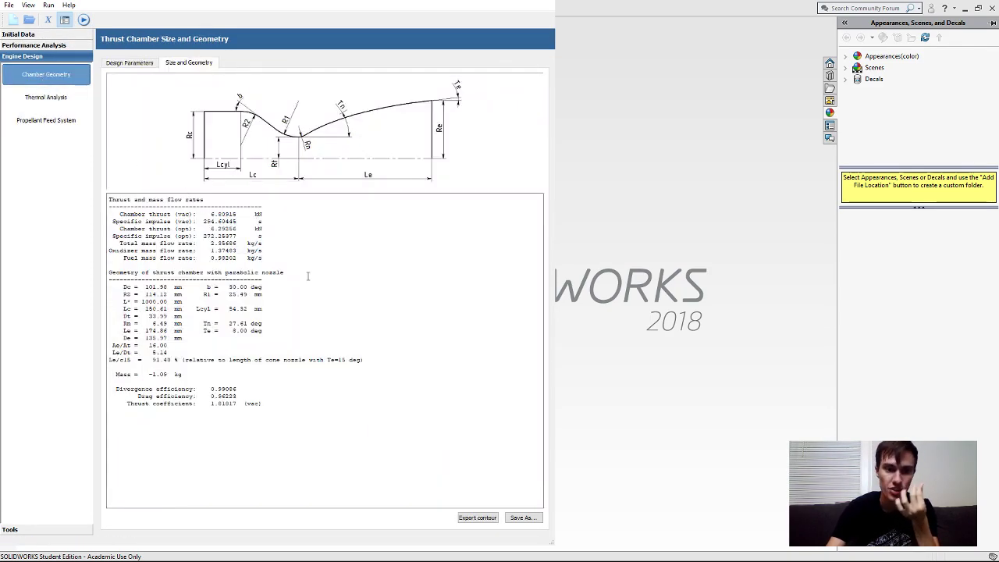
pyautogui.doubleClick(147, 287)
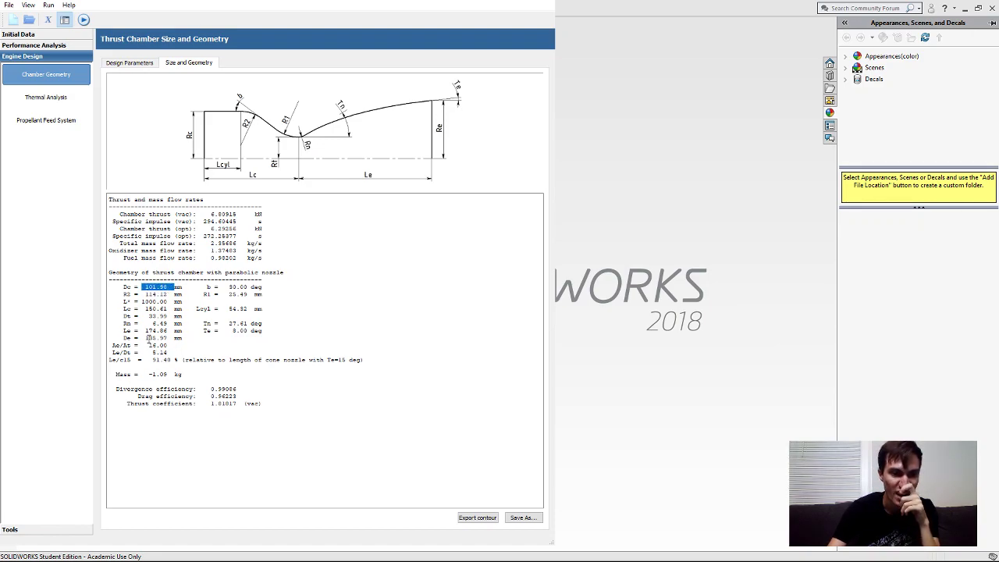
pyautogui.moveTo(144, 337); pyautogui.dragTo(172, 337)
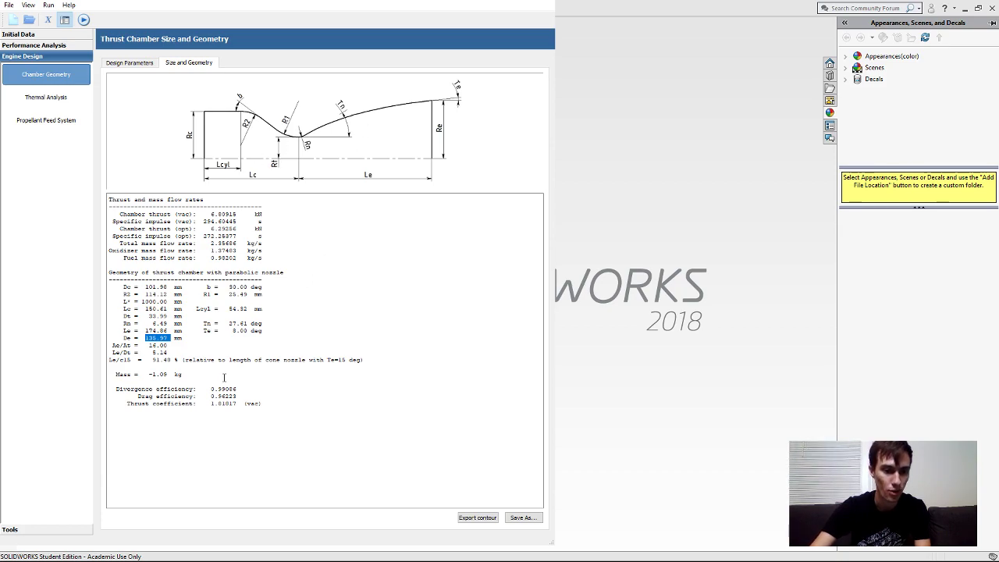
pyautogui.click(206, 368)
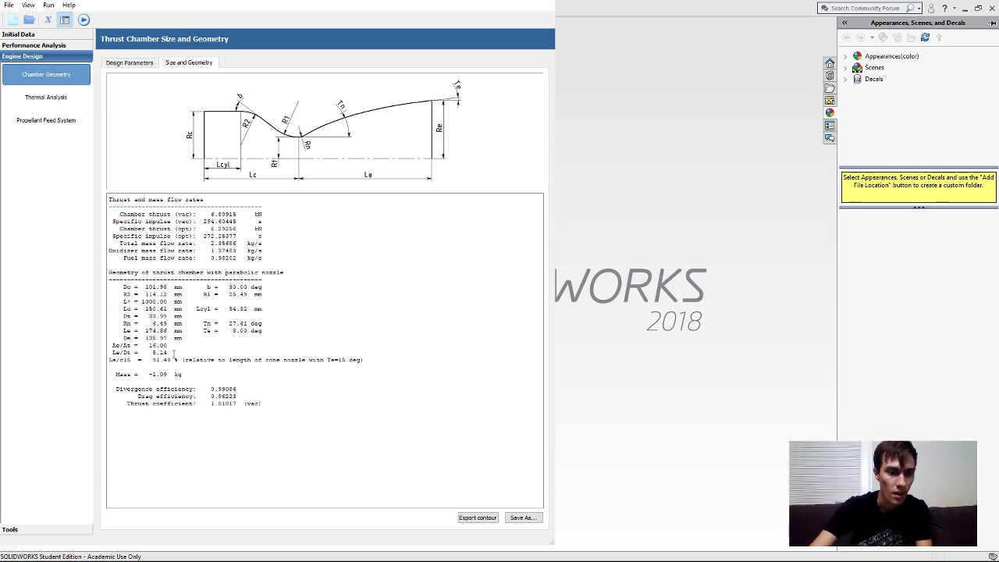
pyautogui.moveTo(182, 375); pyautogui.dragTo(104, 375)
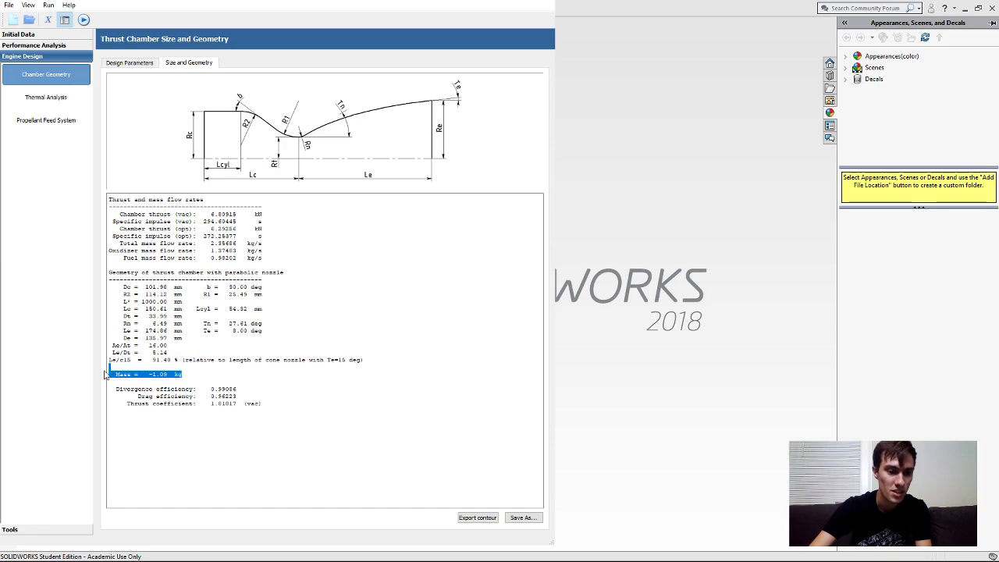
pyautogui.click(189, 377)
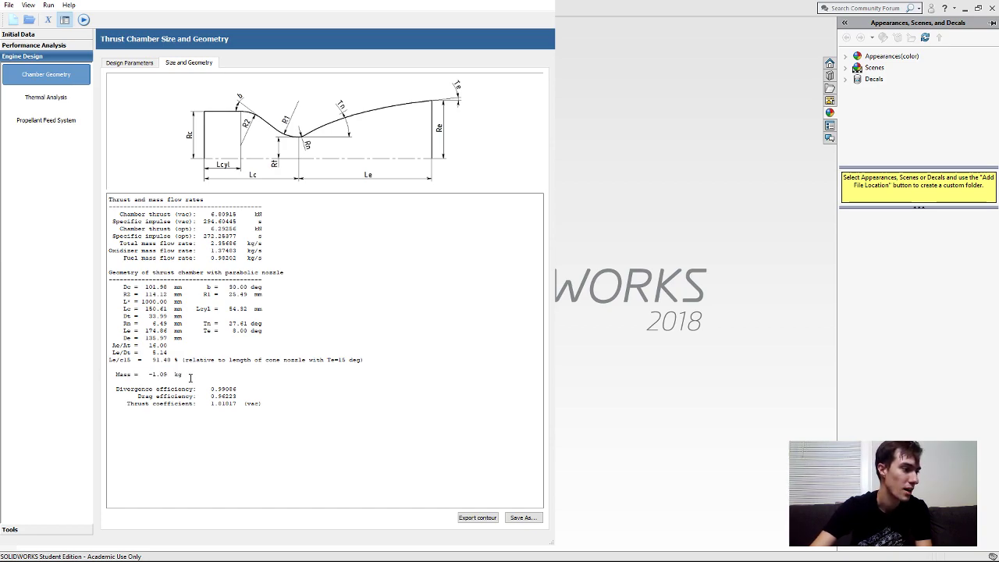
# - Review the chamber cooling setup, heat transfer parameters and thermal analysis results, with the full results table in a maximized window
pyautogui.click(45, 96)
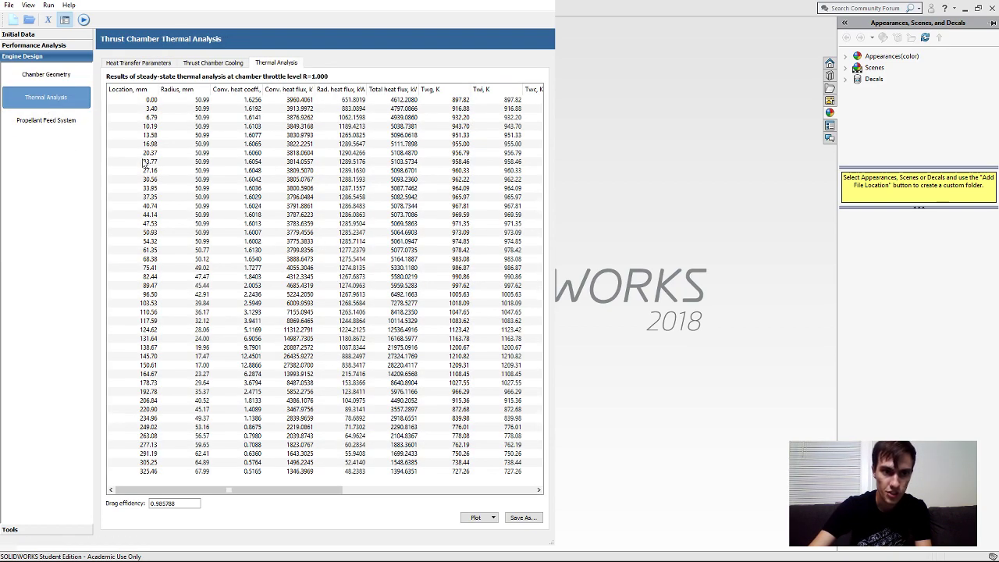
pyautogui.click(207, 63)
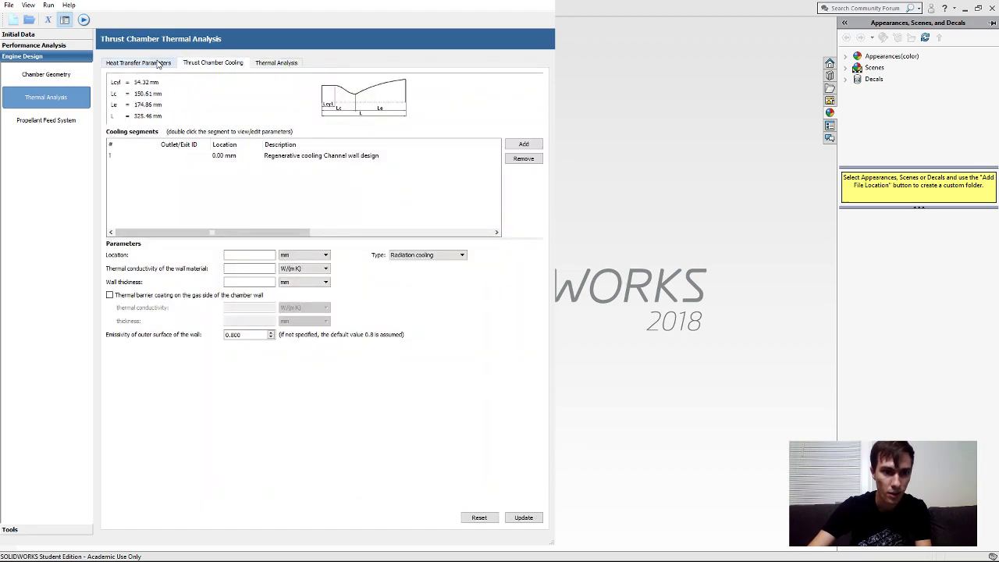
pyautogui.click(159, 63)
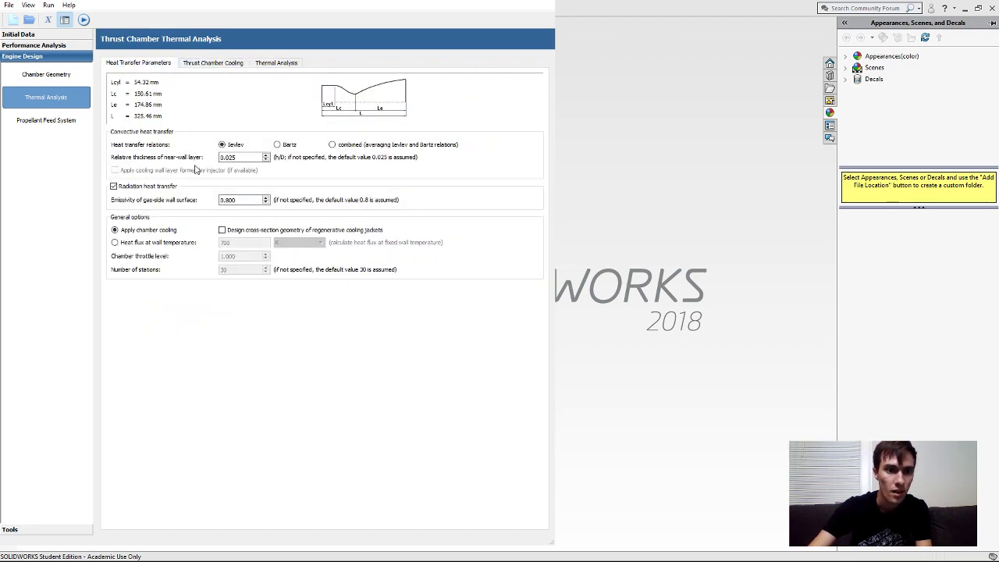
pyautogui.click(276, 64)
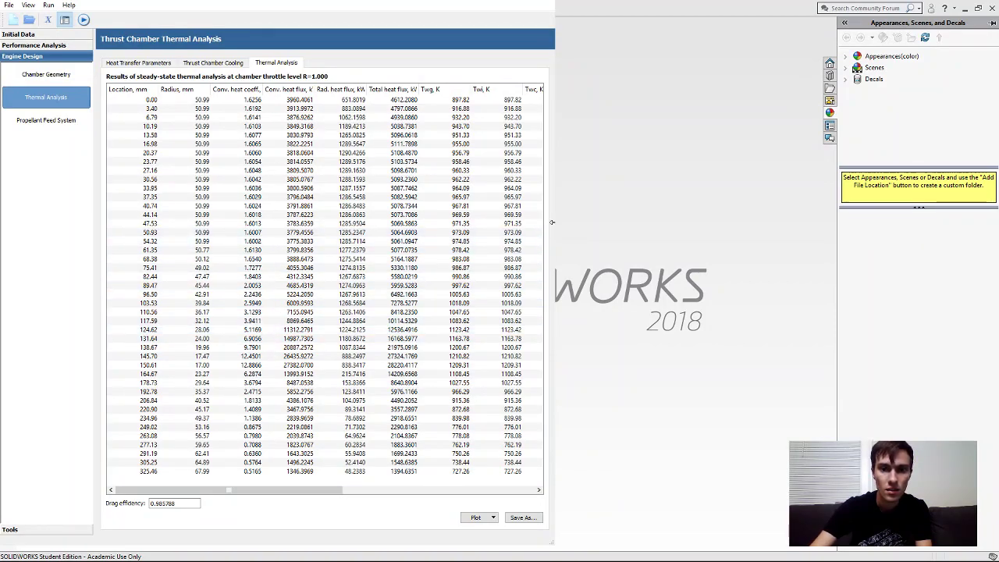
pyautogui.click(513, 2)
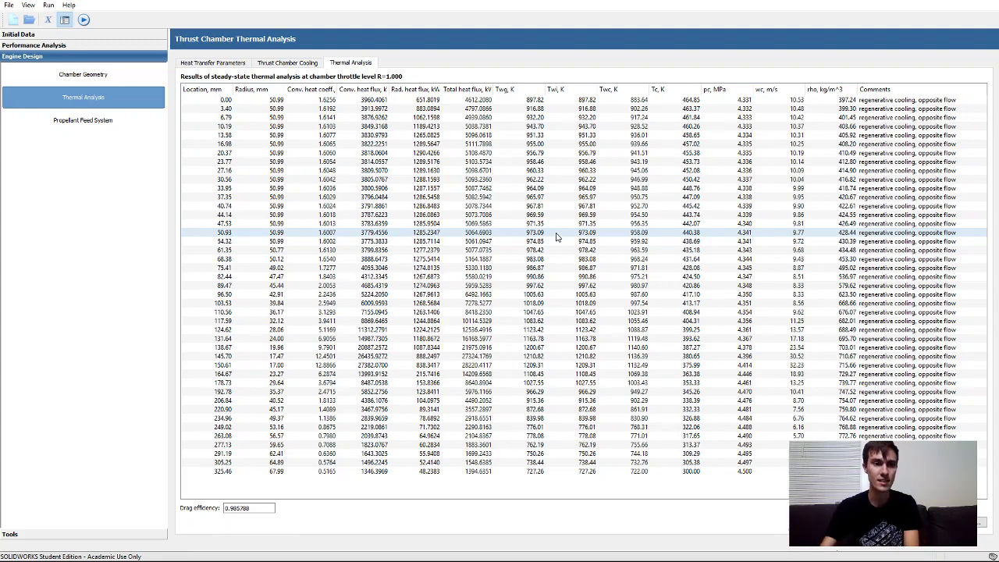
# - Check the nozzle exit pressure in the chamber performance's thermodynamic properties
pyautogui.click(109, 34)
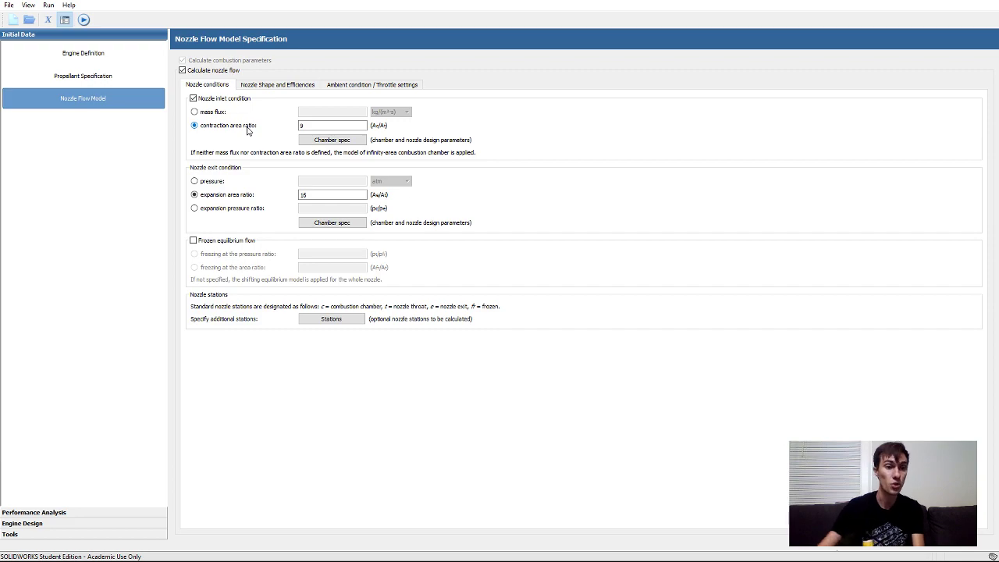
pyautogui.click(90, 517)
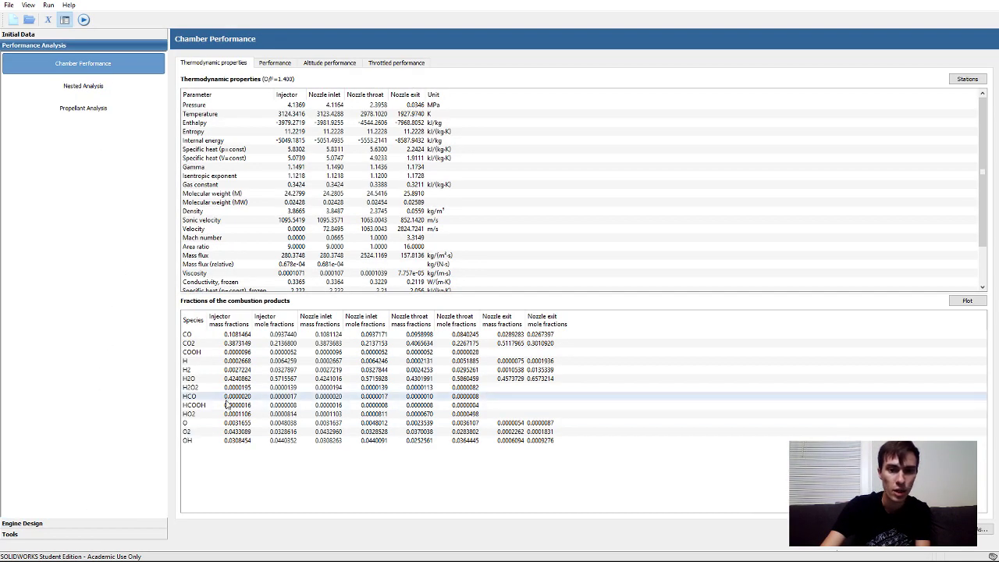
pyautogui.click(426, 109)
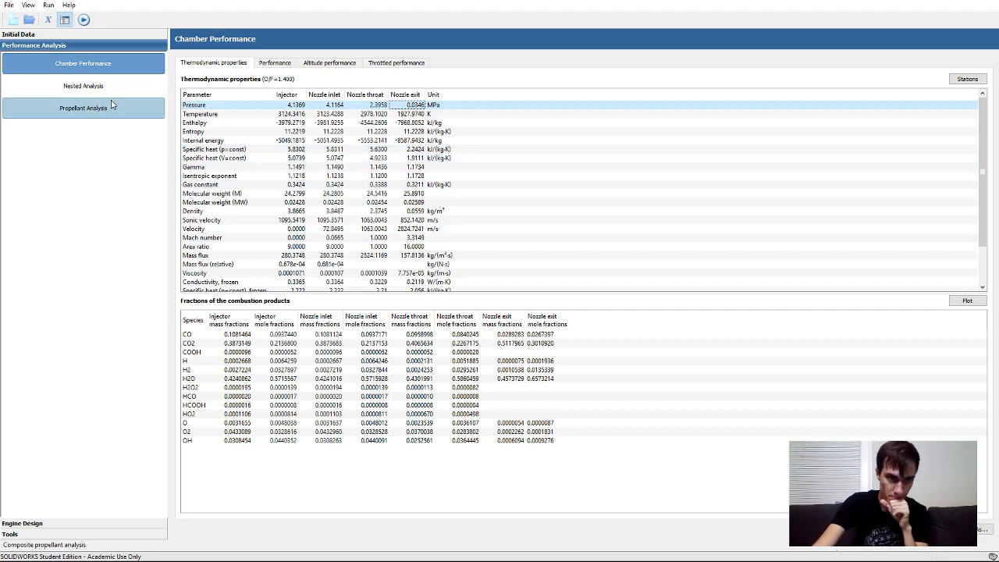
# - In the nozzle conditions, set the expansion area ratio to 12 and the contraction area ratio to 8
pyautogui.click(68, 35)
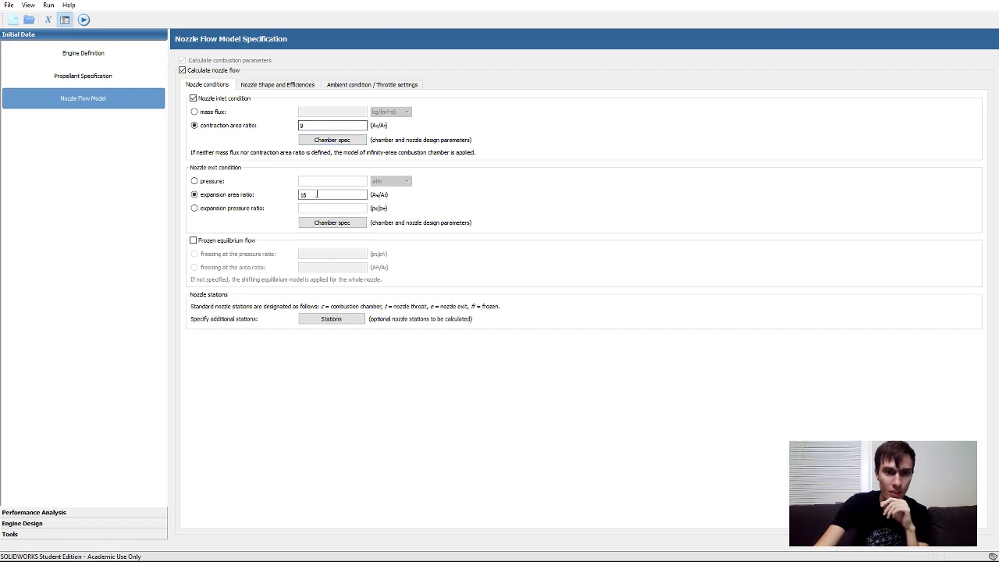
pyautogui.click(303, 194)
pyautogui.doubleClick(303, 194)
pyautogui.write('12')
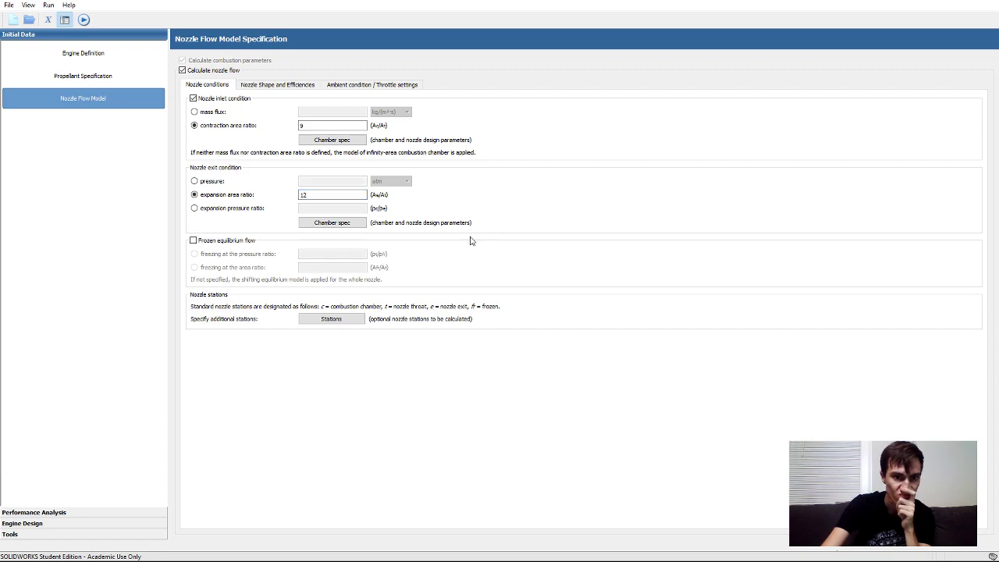
pyautogui.doubleClick(316, 127)
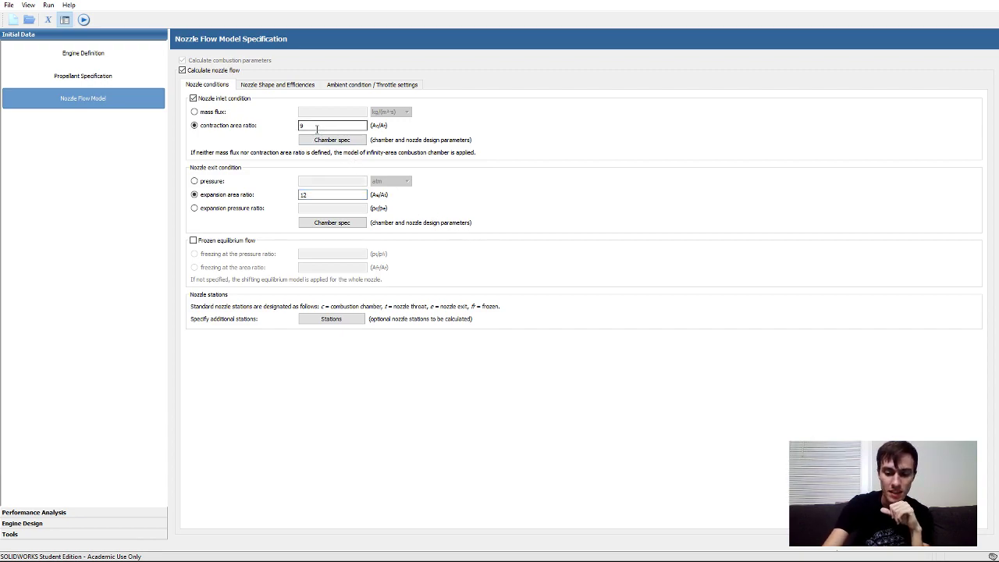
pyautogui.write('8')
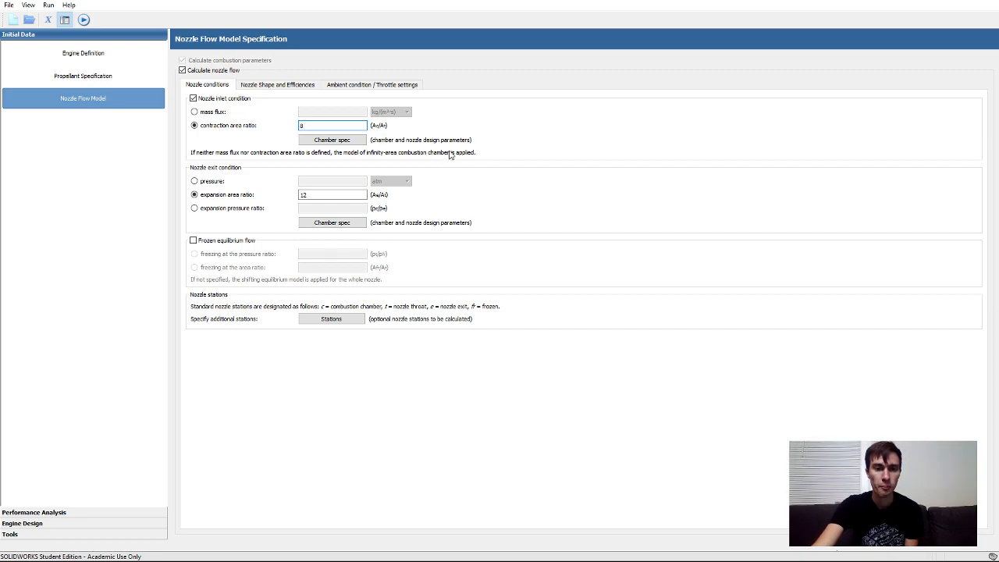
# - Rerun the engine analysis and show the updated thrust chamber size and geometry results
pyautogui.click(84, 20)
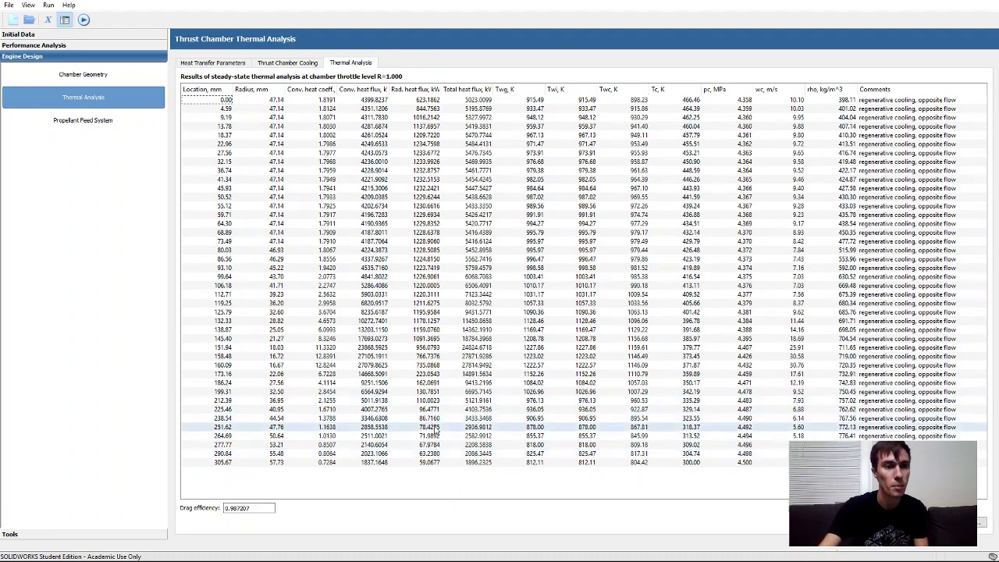
pyautogui.click(117, 75)
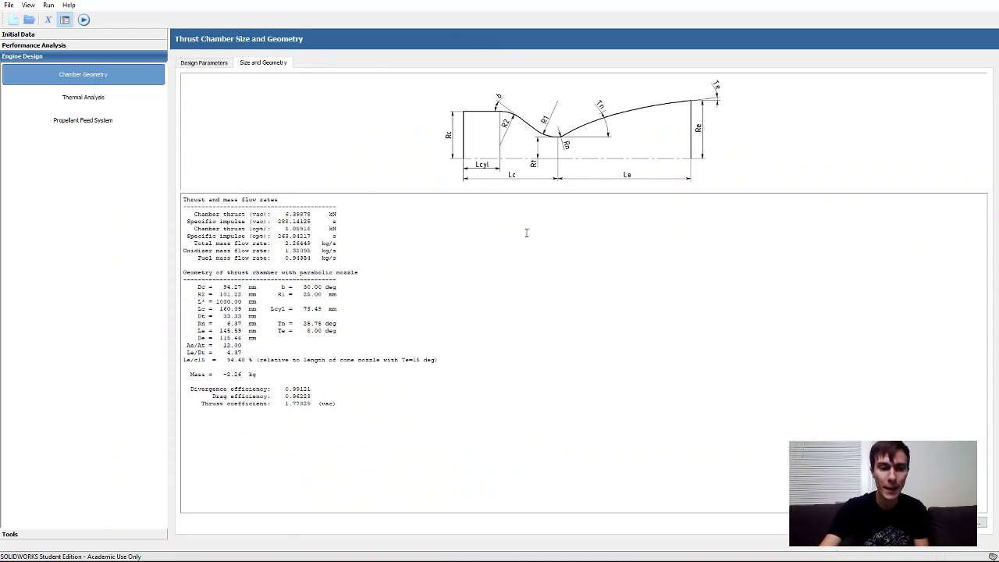
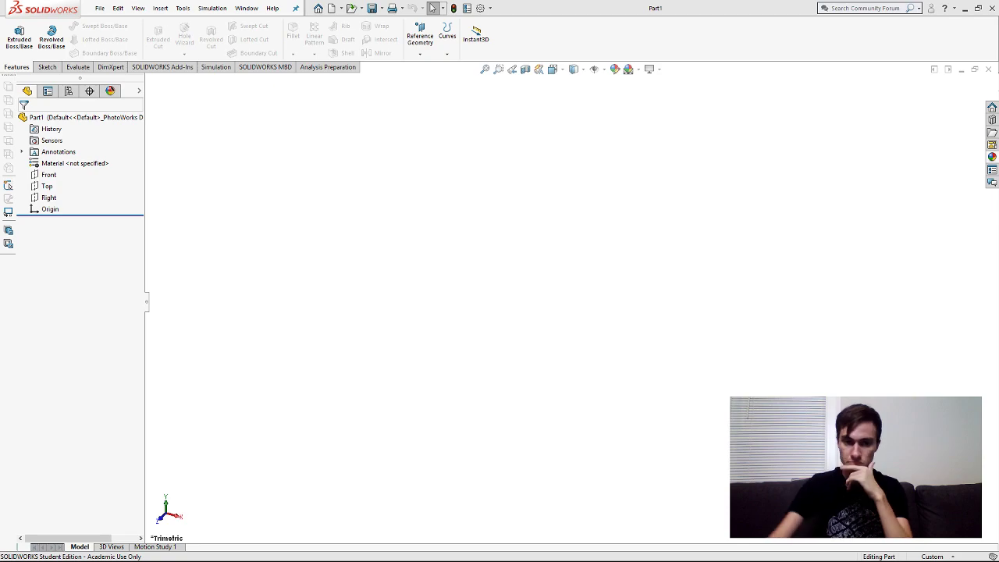
# - Switch to SOLIDWORKS and start a sketch on the Top plane of the part VERS401A (NOZZLE, SMALL)
pyautogui.hotkey('alt', 'Tab')
pyautogui.click(378, 359)
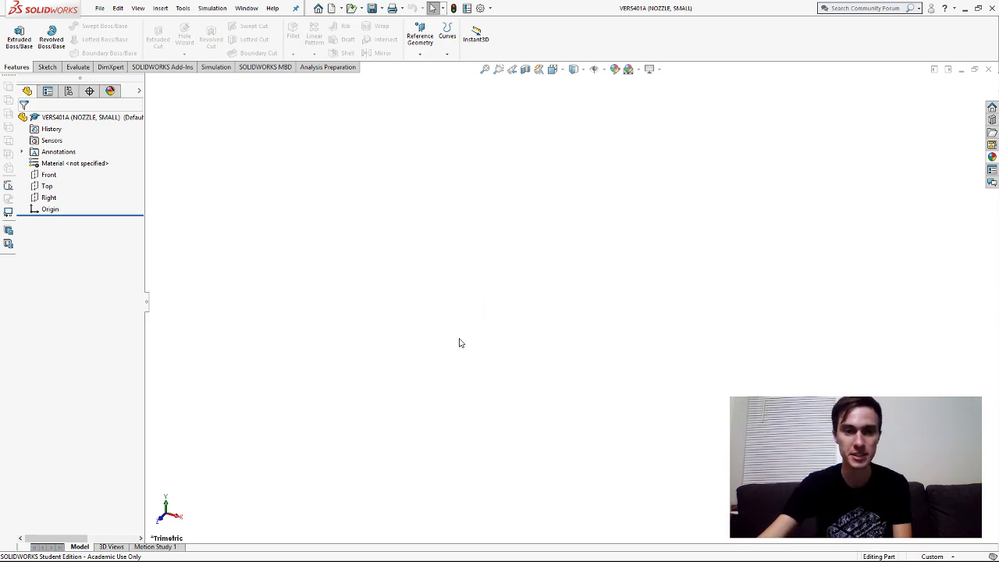
pyautogui.click(47, 67)
pyautogui.click(14, 35)
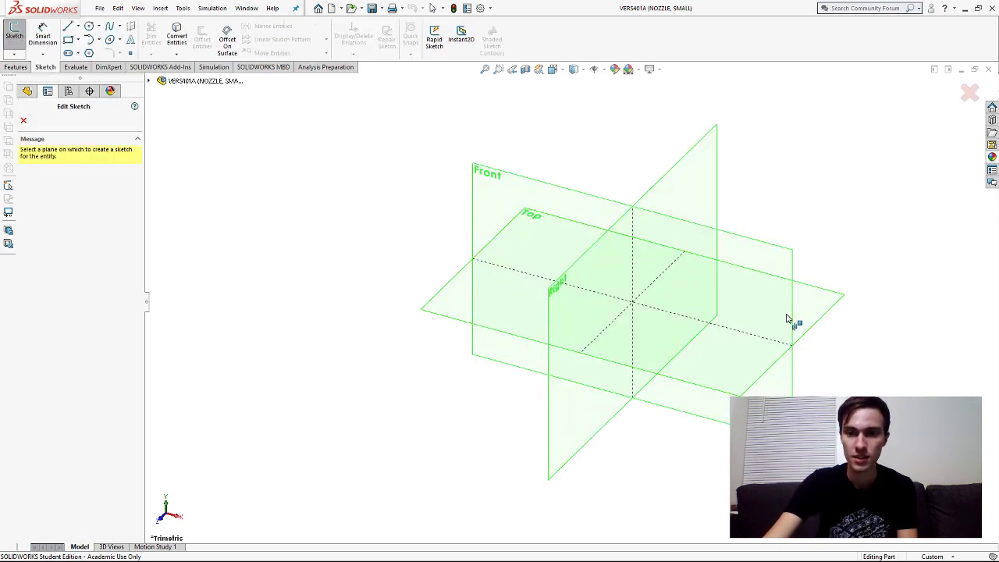
pyautogui.click(825, 313)
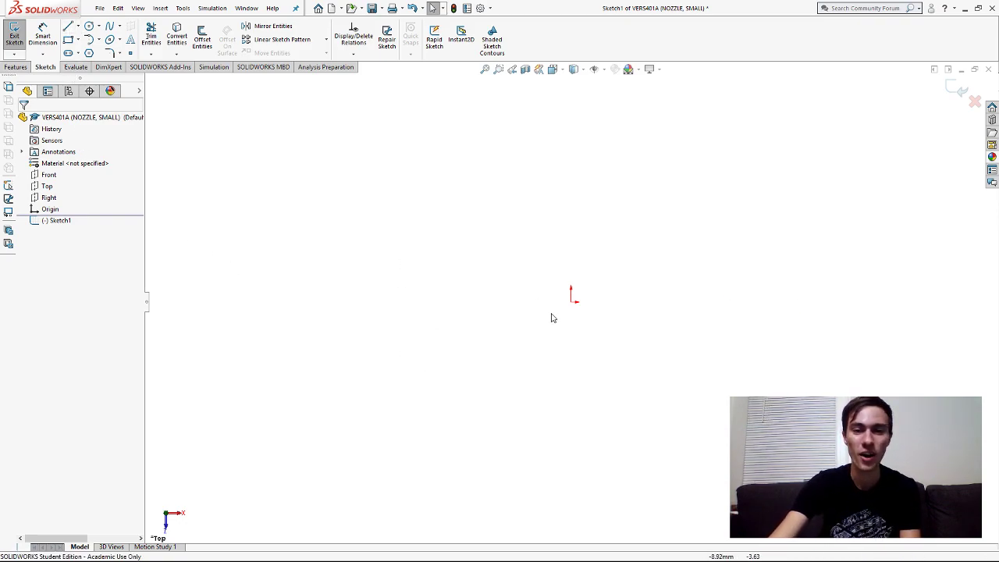
# - Sketch a vertical line about 442 mm long upward from the origin
pyautogui.scroll(-1, 653, 276)
pyautogui.scroll(-4, 654, 275)
pyautogui.scroll(4, 512, 260)
pyautogui.click(71, 26)
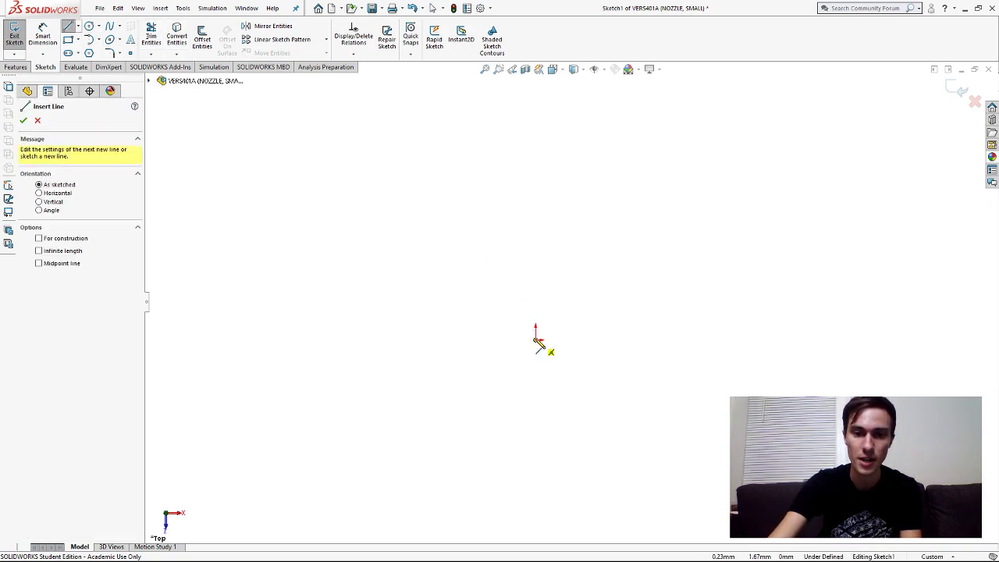
pyautogui.click(537, 340)
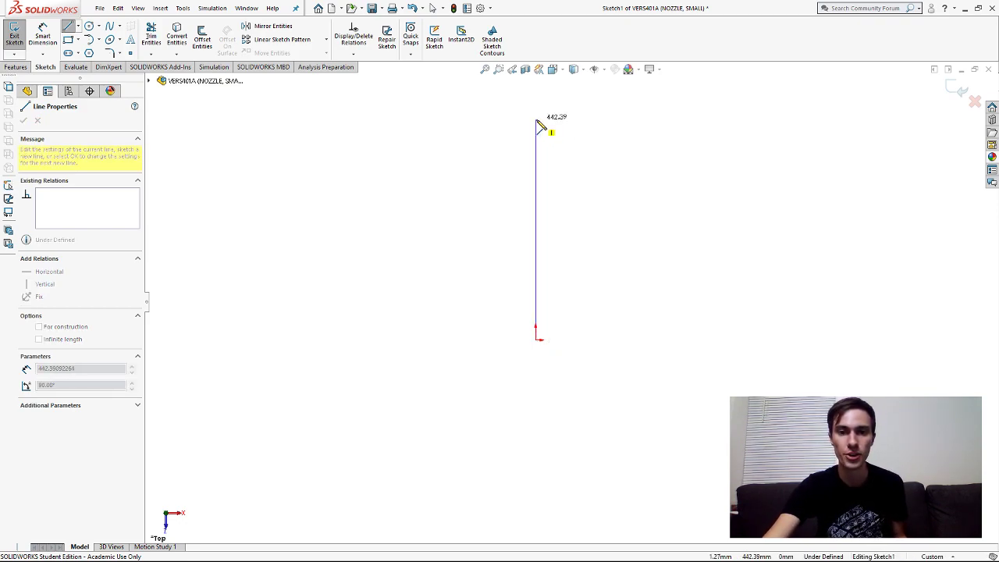
pyautogui.click(536, 120)
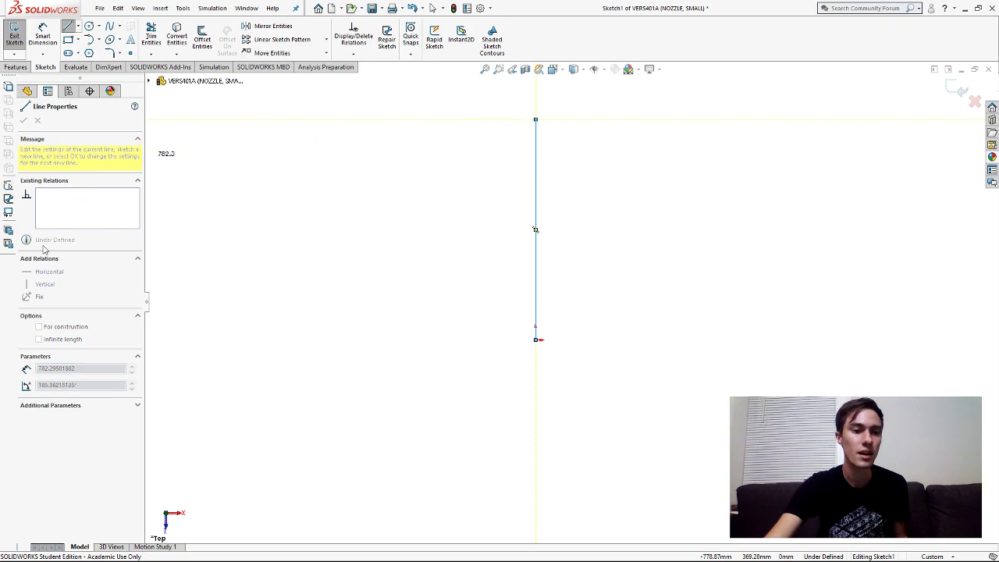
pyautogui.click(68, 25)
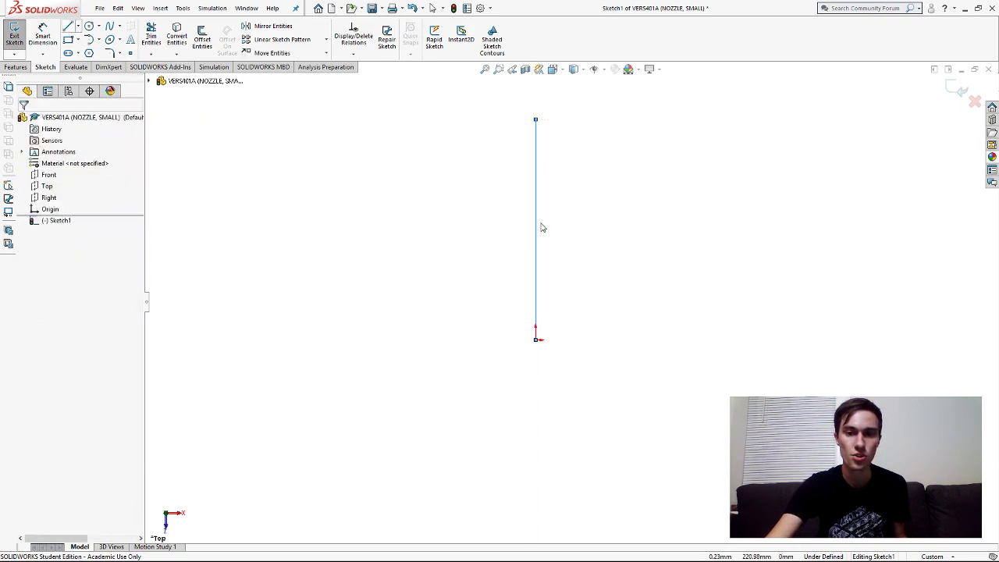
# - Convert the vertical line to construction geometry and dimension its length to 145.59 mm
pyautogui.click(535, 209)
pyautogui.click(78, 326)
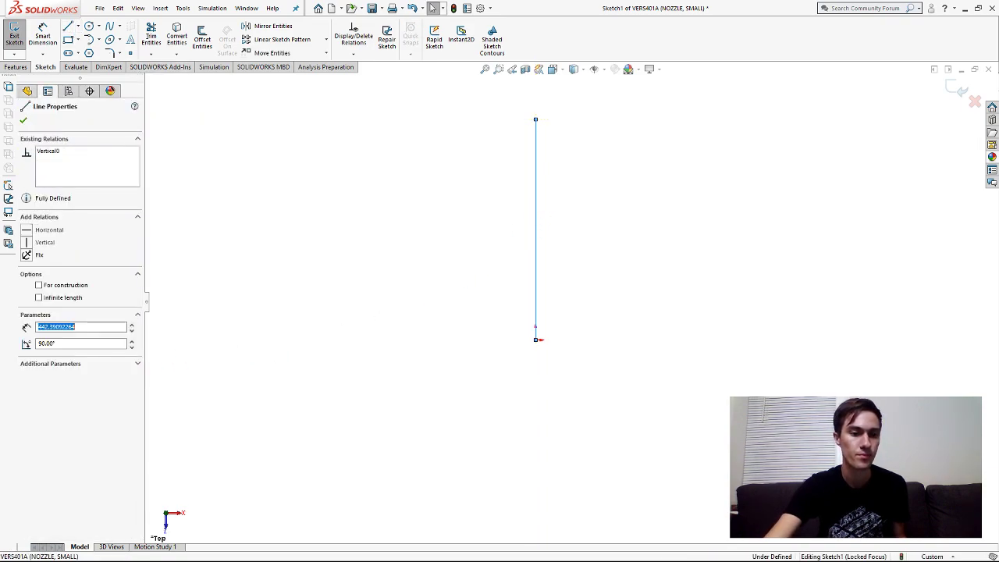
pyautogui.click(51, 286)
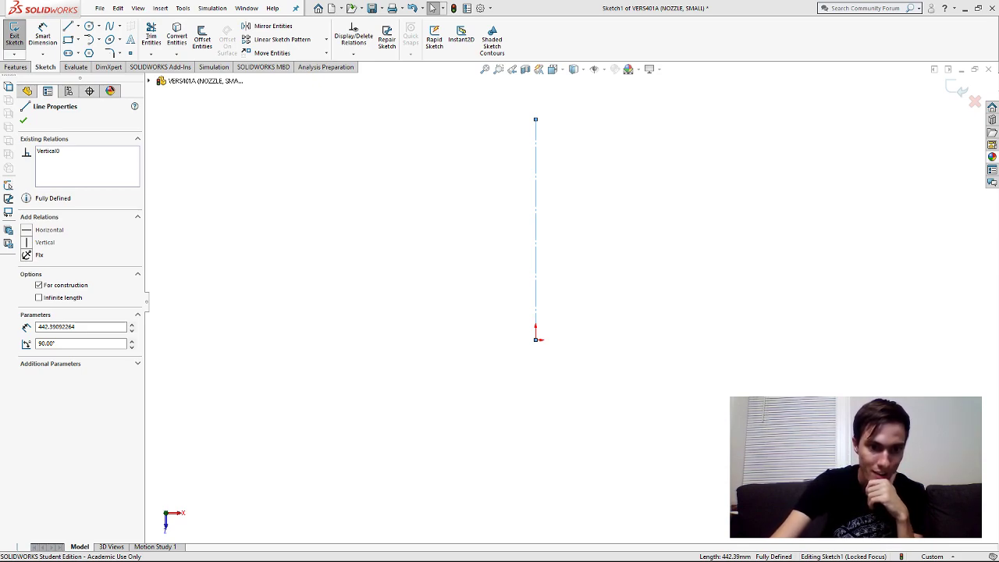
pyautogui.click(43, 37)
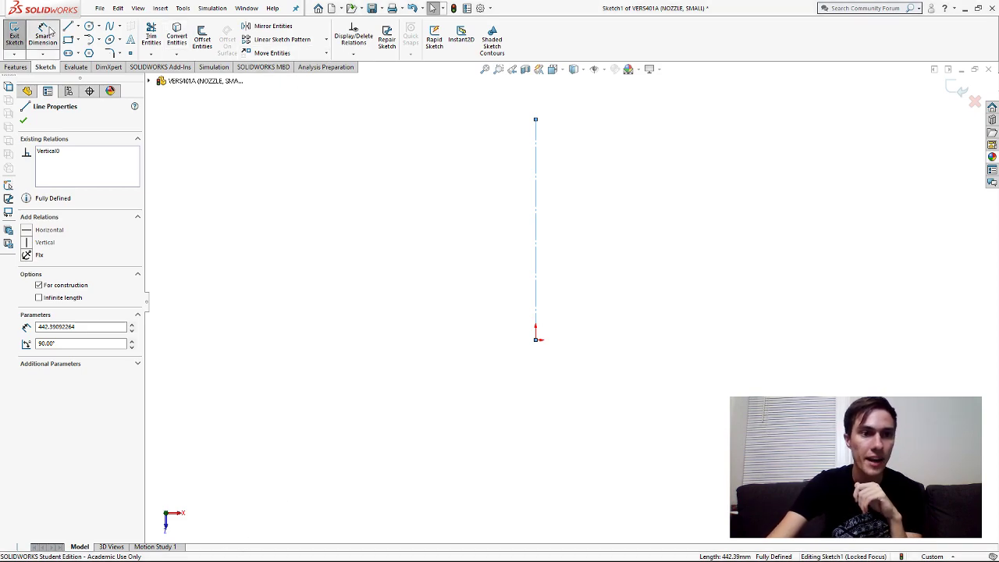
pyautogui.click(535, 205)
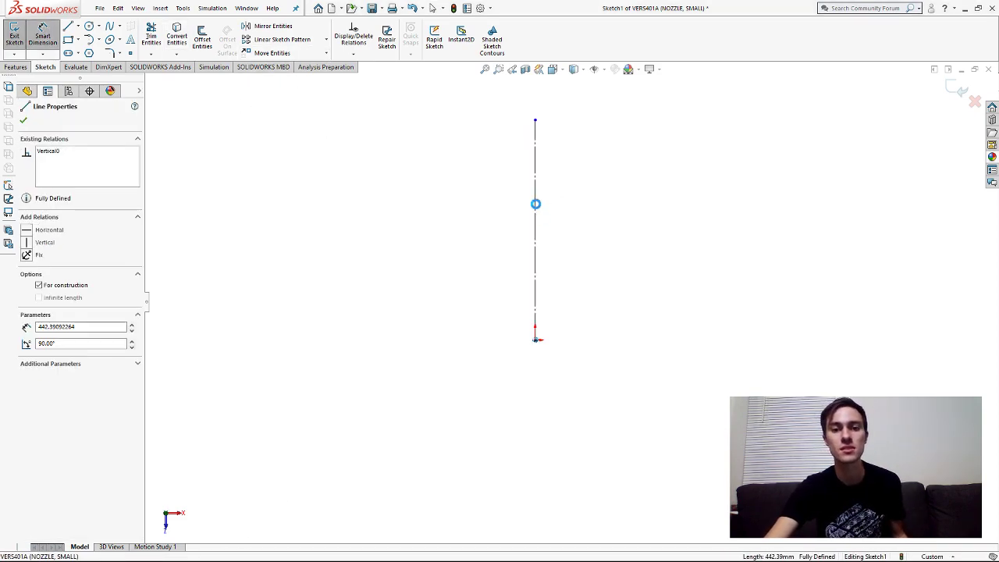
pyautogui.click(420, 238)
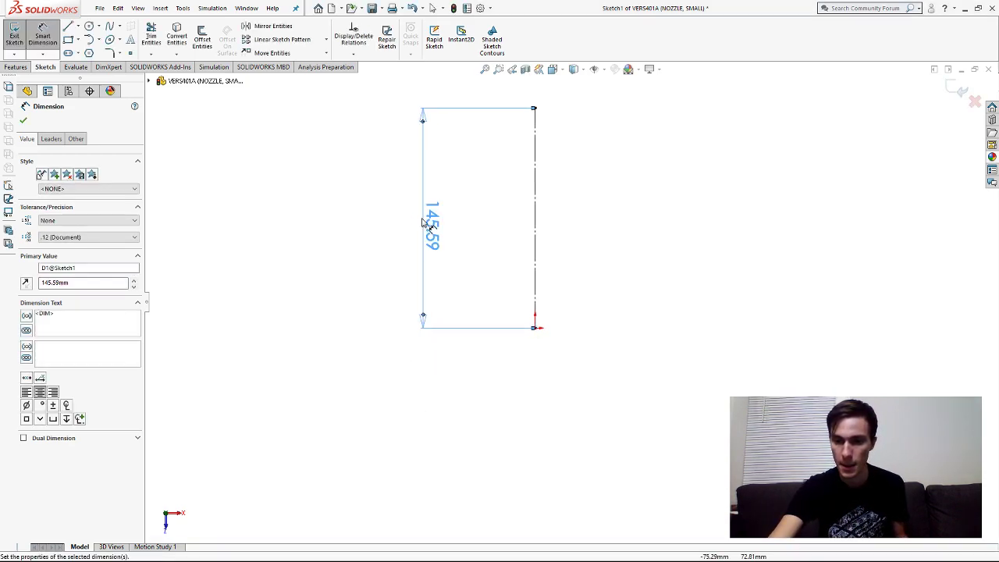
# - Sketch two connected vertical lines, about 61 mm and 45 mm long, upward from the top end of the construction line
pyautogui.scroll(4, 531, 171)
pyautogui.scroll(-3, 575, 124)
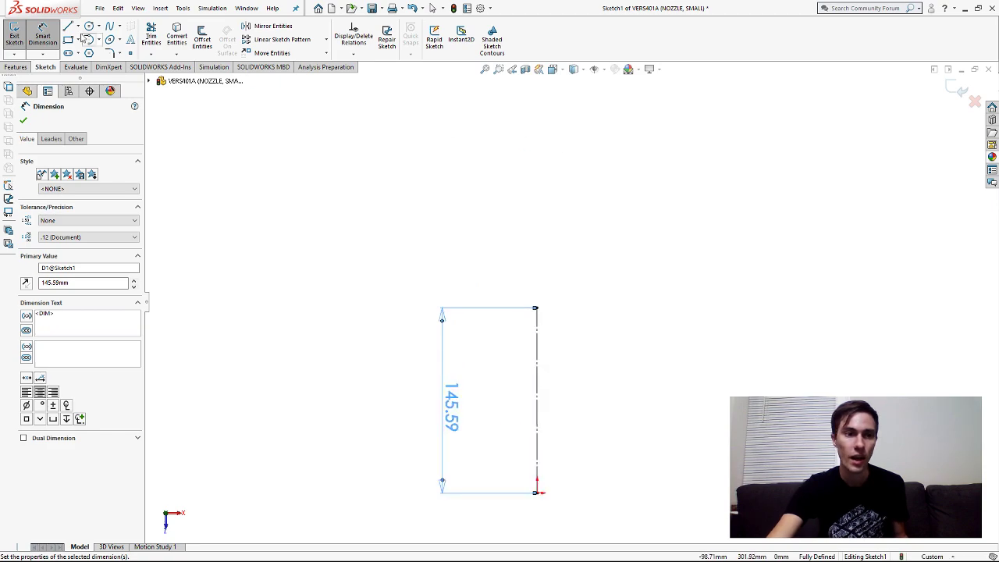
pyautogui.click(68, 28)
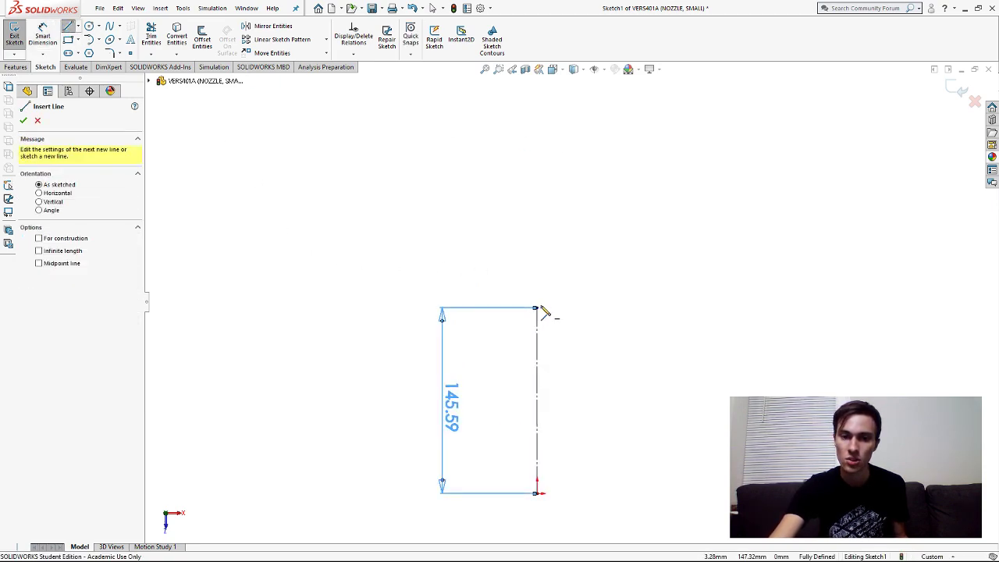
pyautogui.click(537, 308)
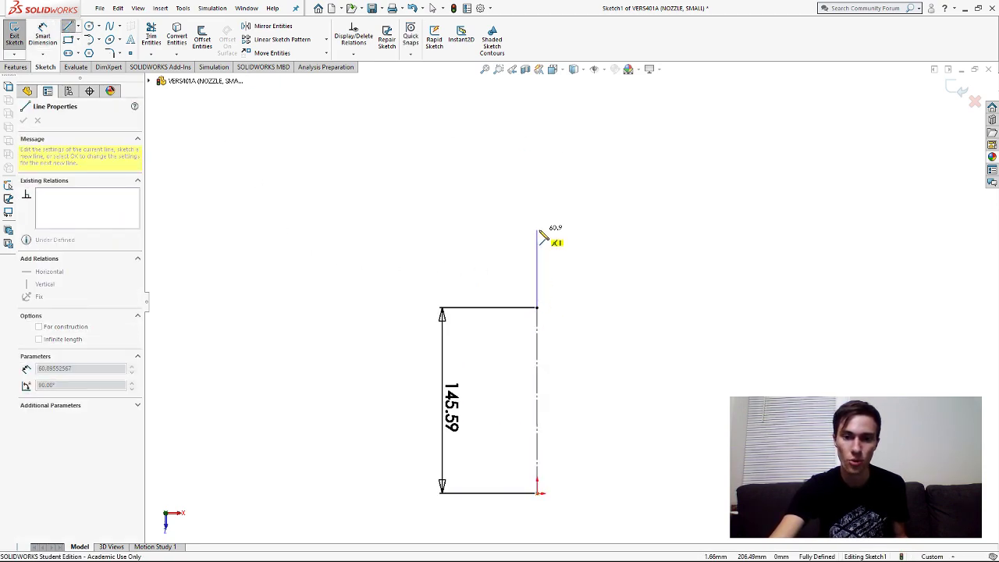
pyautogui.click(536, 230)
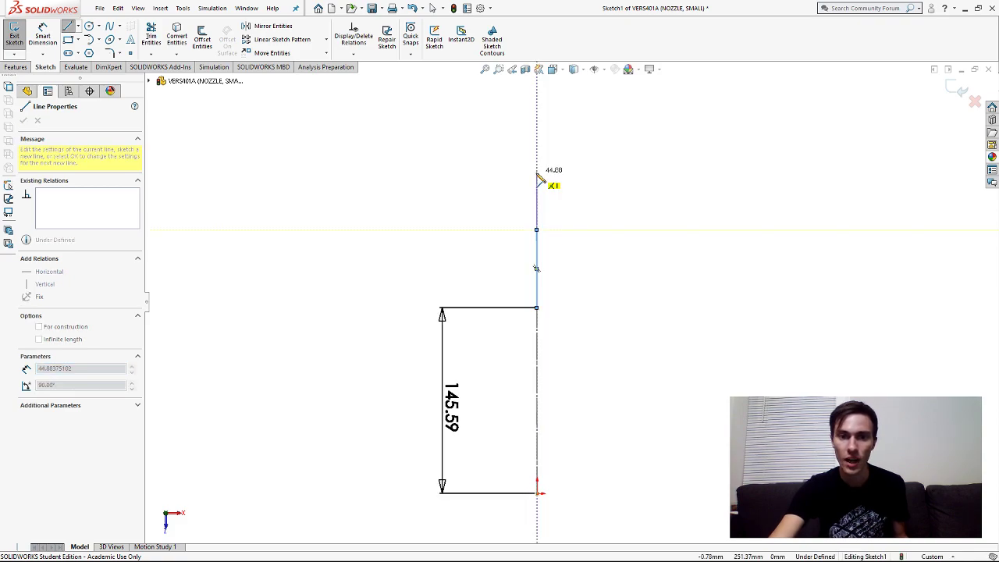
pyautogui.click(537, 171)
pyautogui.press('Escape')
pyautogui.press('Escape')
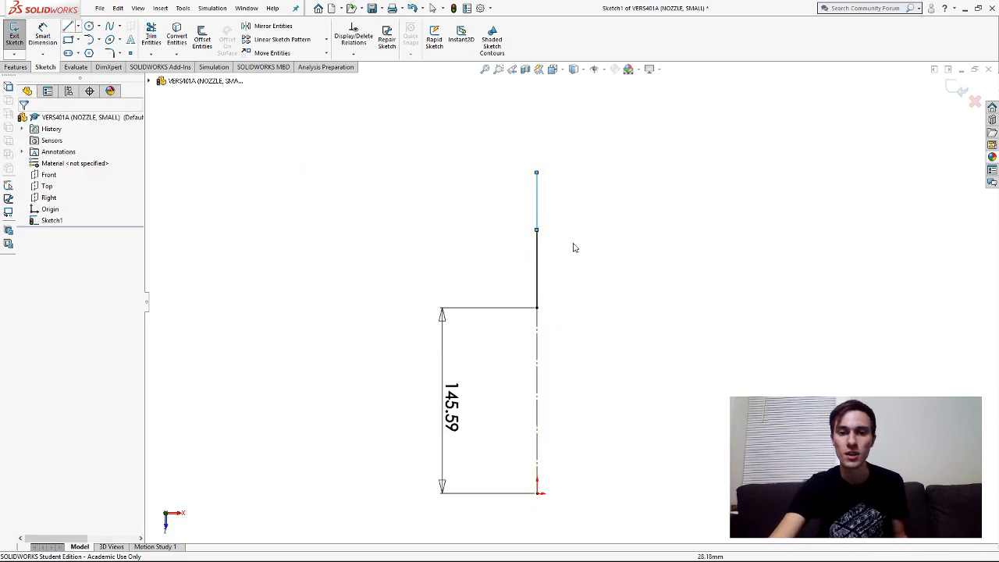
# - Convert both new vertical lines above the 145.59 mm centerline to construction geometry
pyautogui.click(537, 207)
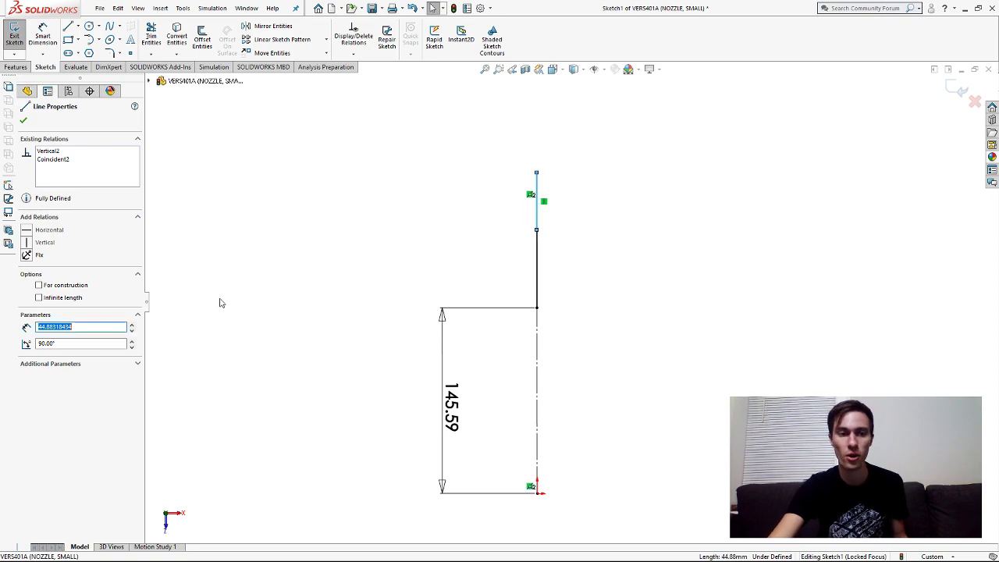
pyautogui.click(39, 285)
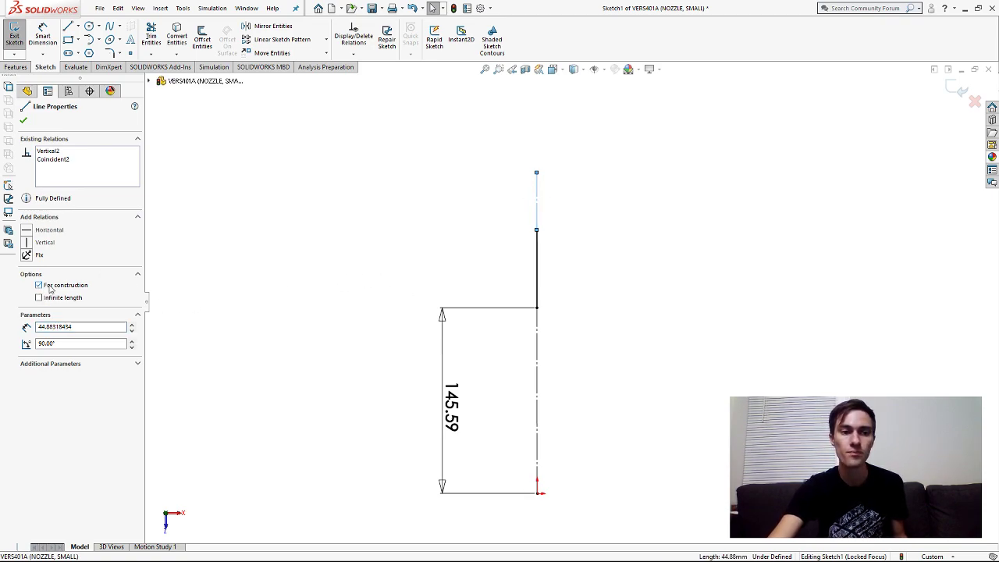
pyautogui.click(539, 258)
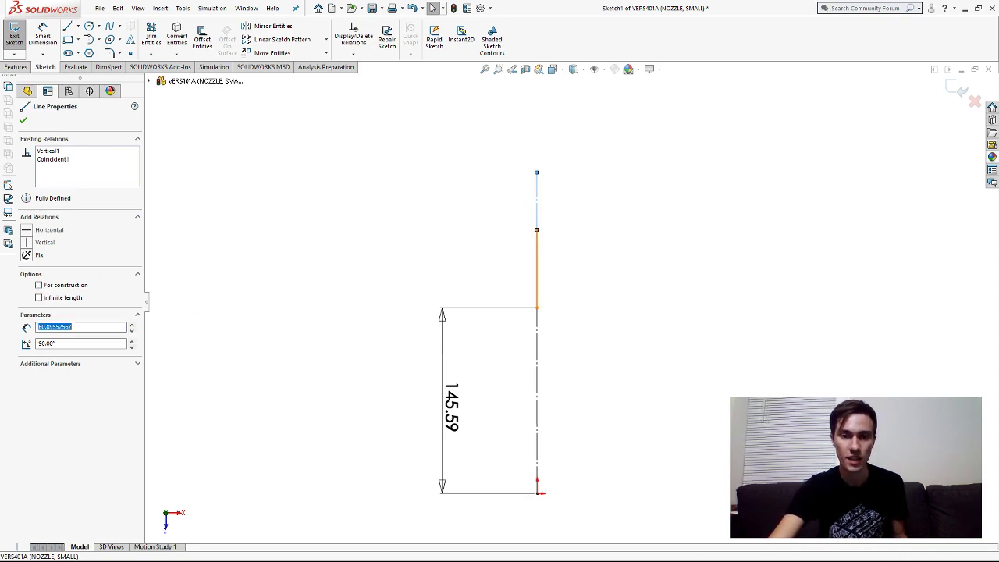
pyautogui.click(40, 285)
pyautogui.click(326, 267)
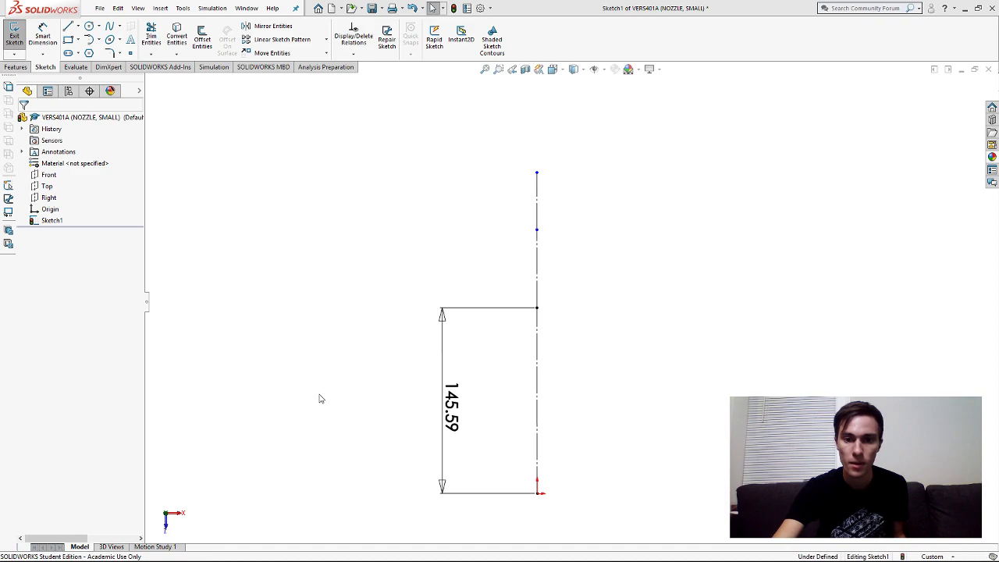
# - Dimension the construction line directly above the 145.59 mm segment to 160.09 mm
pyautogui.click(43, 36)
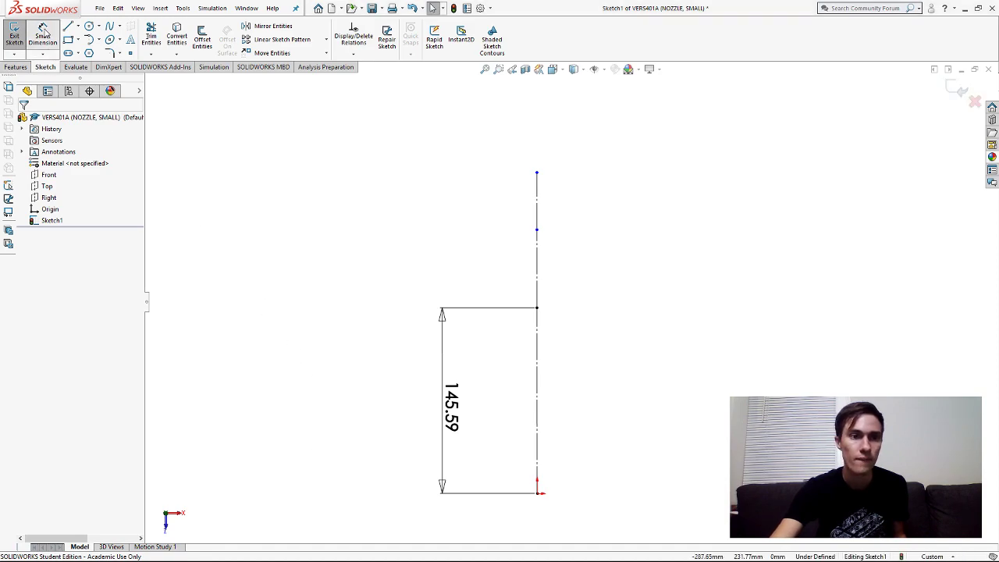
pyautogui.click(537, 257)
pyautogui.click(447, 267)
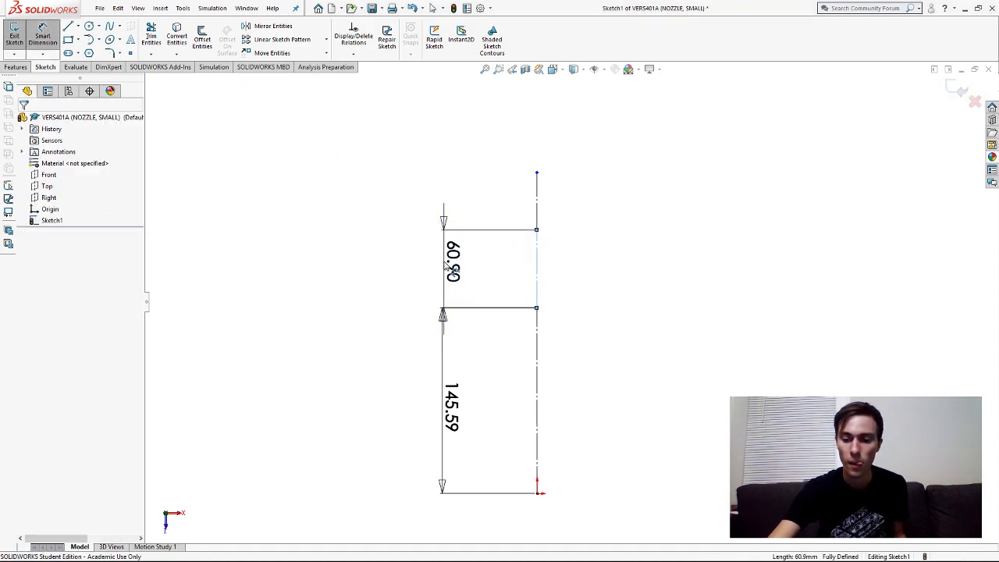
pyautogui.click(449, 267)
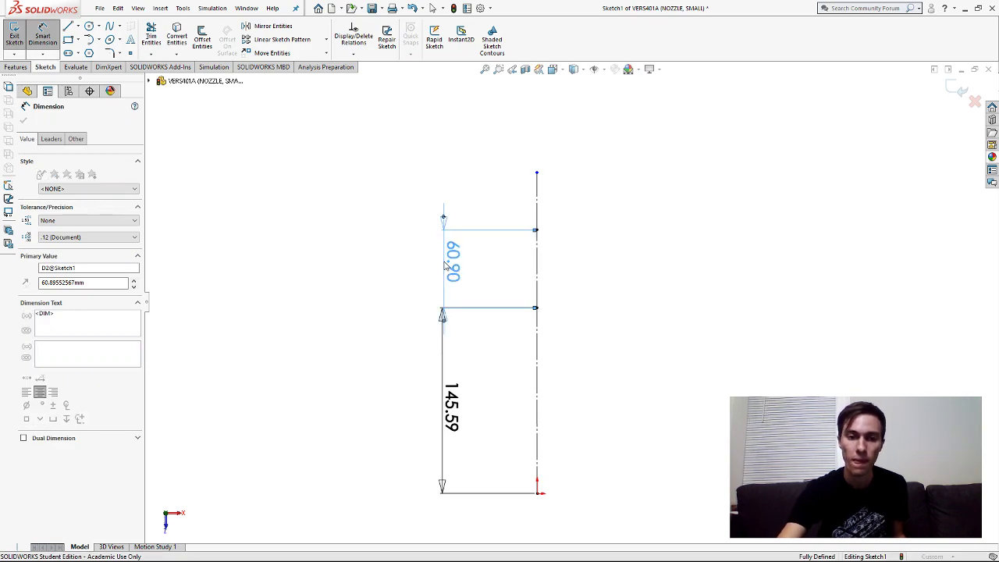
pyautogui.write('160.09')
pyautogui.press('Return')
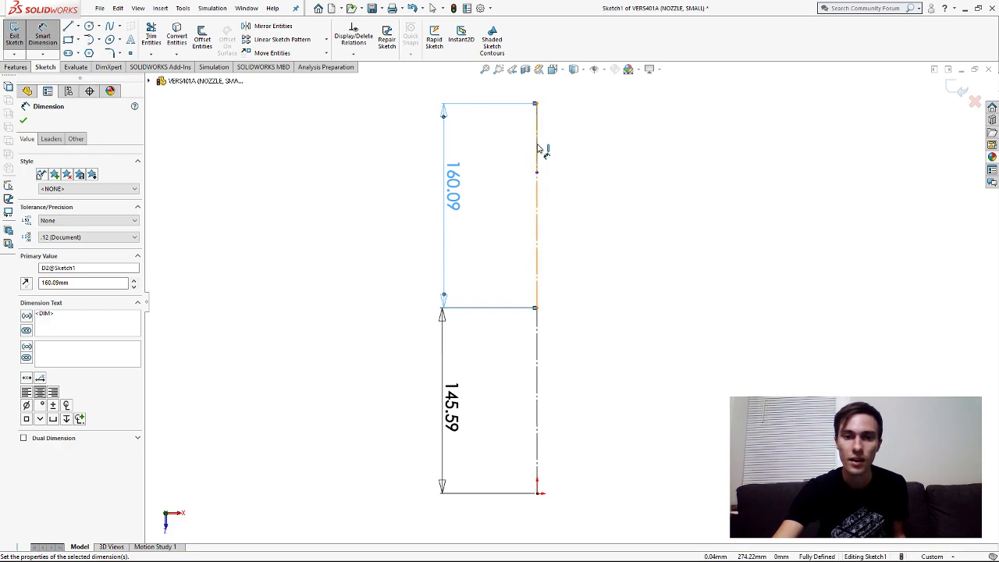
# - Dimension the distance between the two uppermost points on the axis to 73.49 mm
pyautogui.click(478, 149)
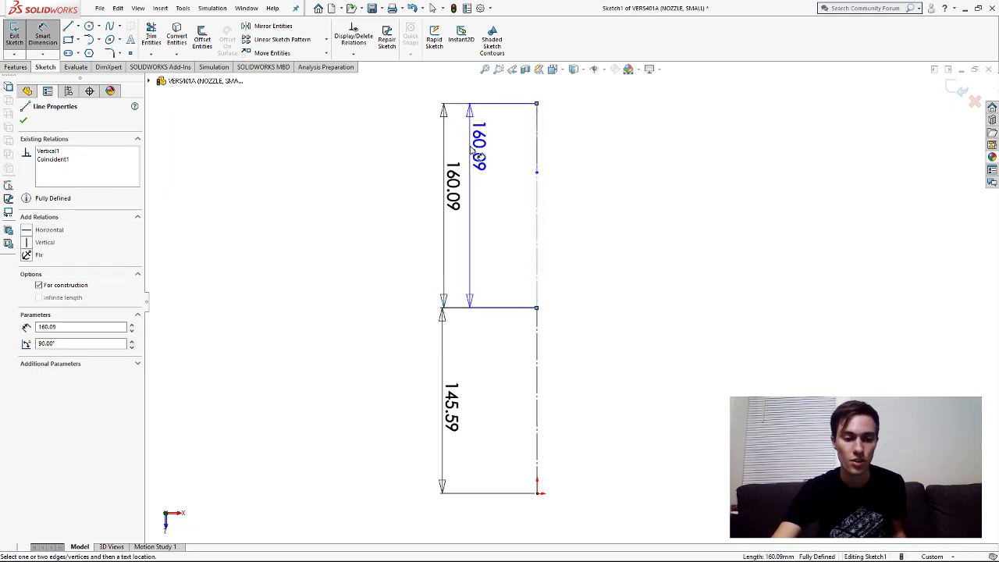
pyautogui.press('Escape')
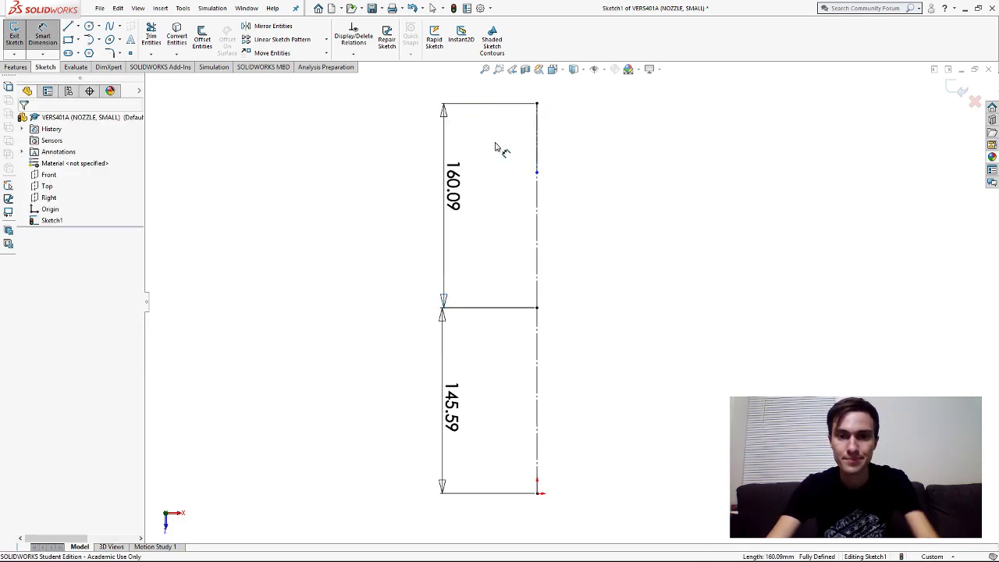
pyautogui.click(537, 173)
pyautogui.click(536, 104)
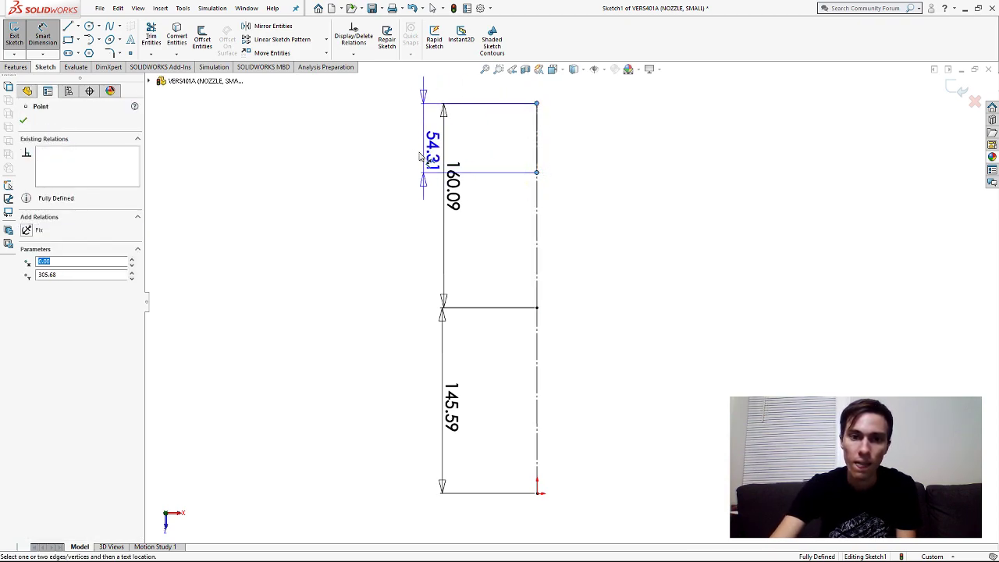
pyautogui.click(407, 146)
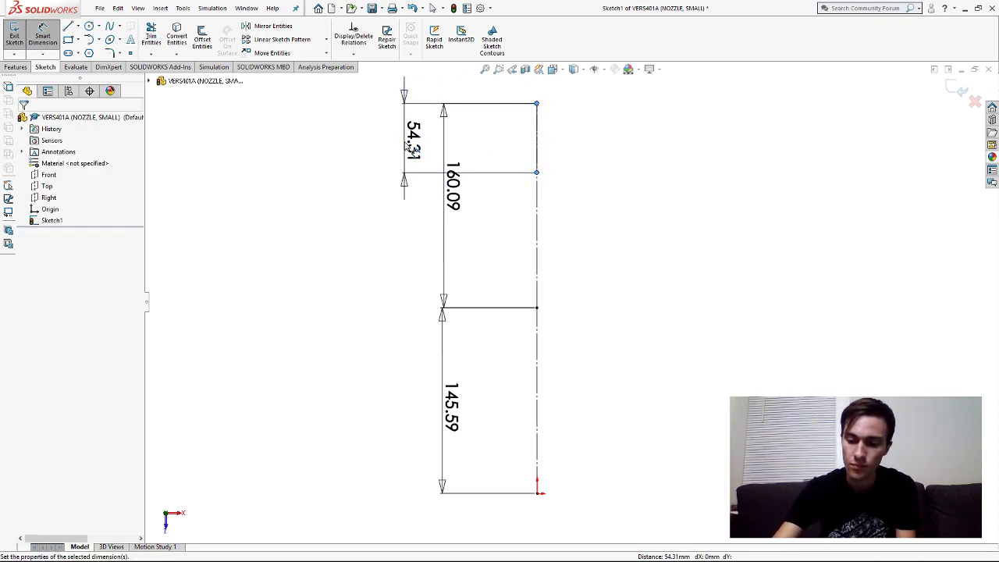
pyautogui.write('73.49')
pyautogui.press('Return')
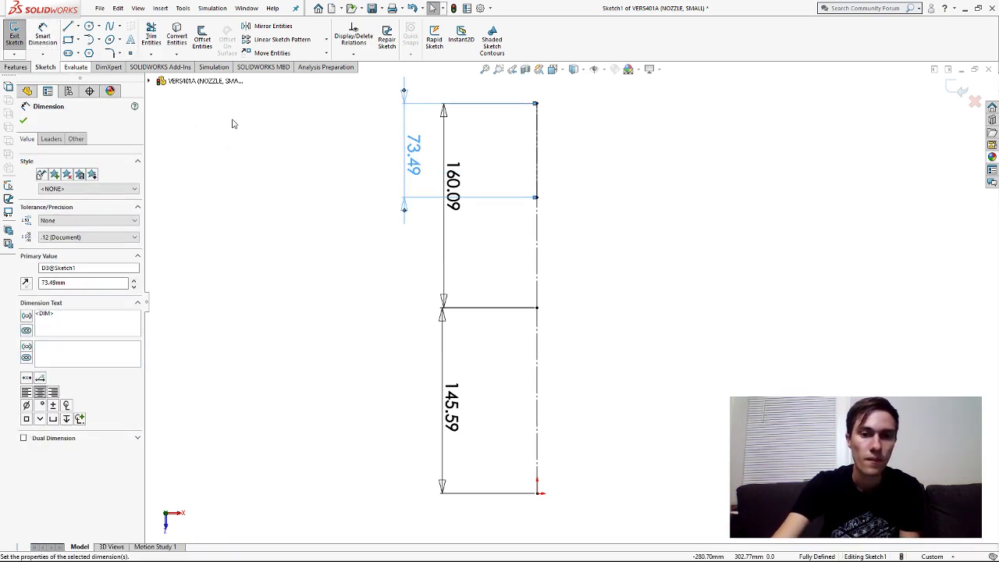
# - Replace the existing 160.09 mm dimension with one of 160.09 mm between the two middle points of the axis
pyautogui.click(445, 184)
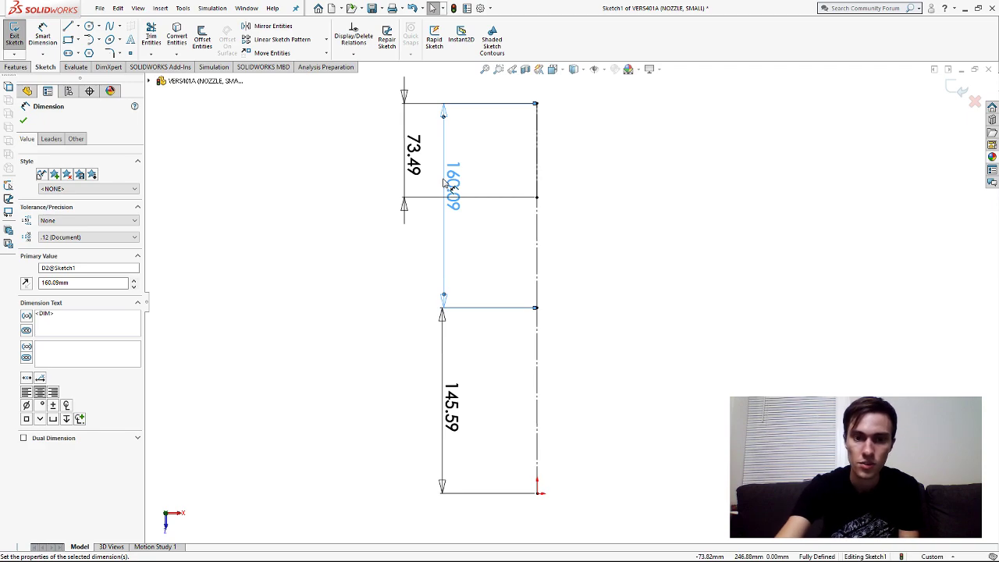
pyautogui.press('Delete')
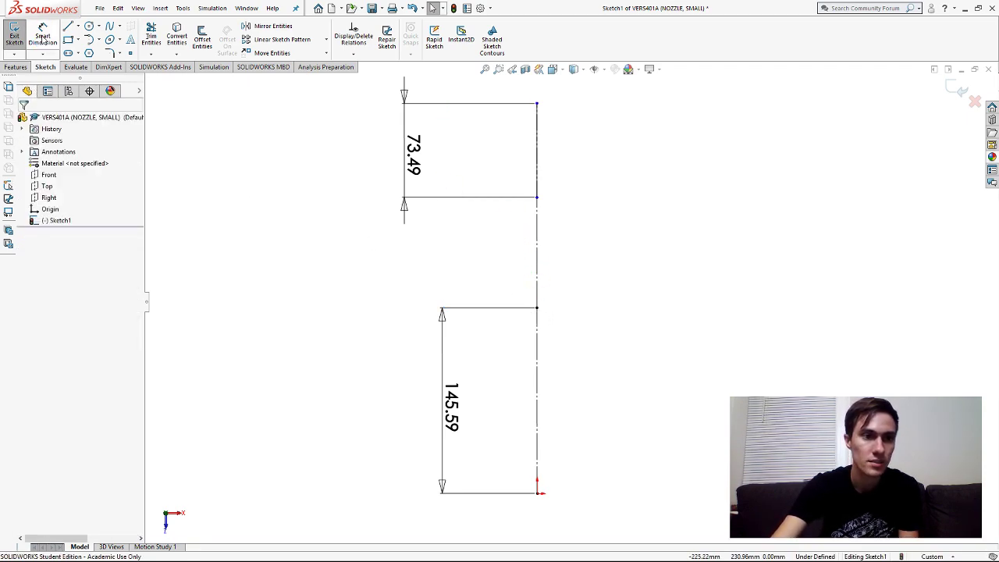
pyautogui.click(43, 39)
pyautogui.click(537, 308)
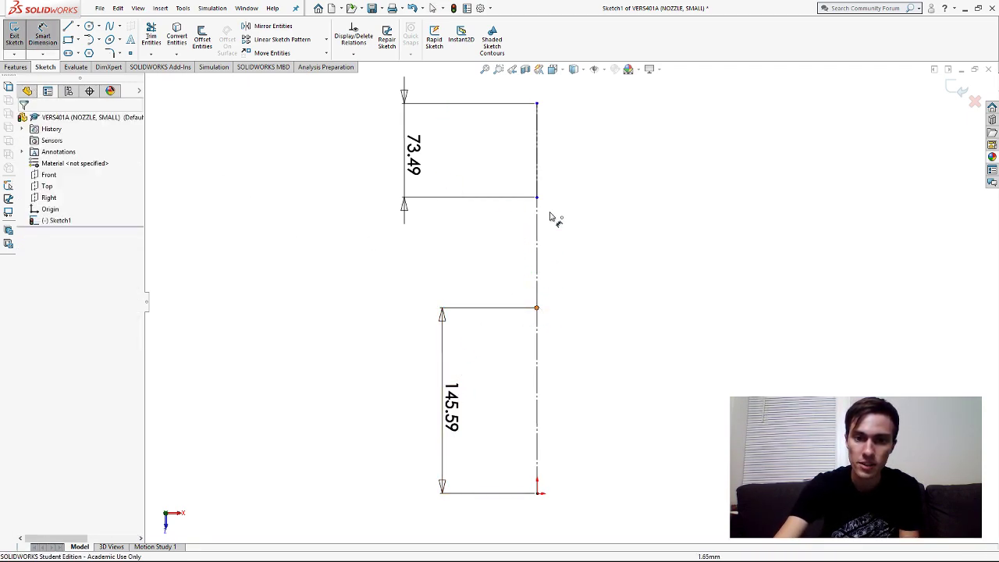
pyautogui.click(537, 197)
pyautogui.click(409, 263)
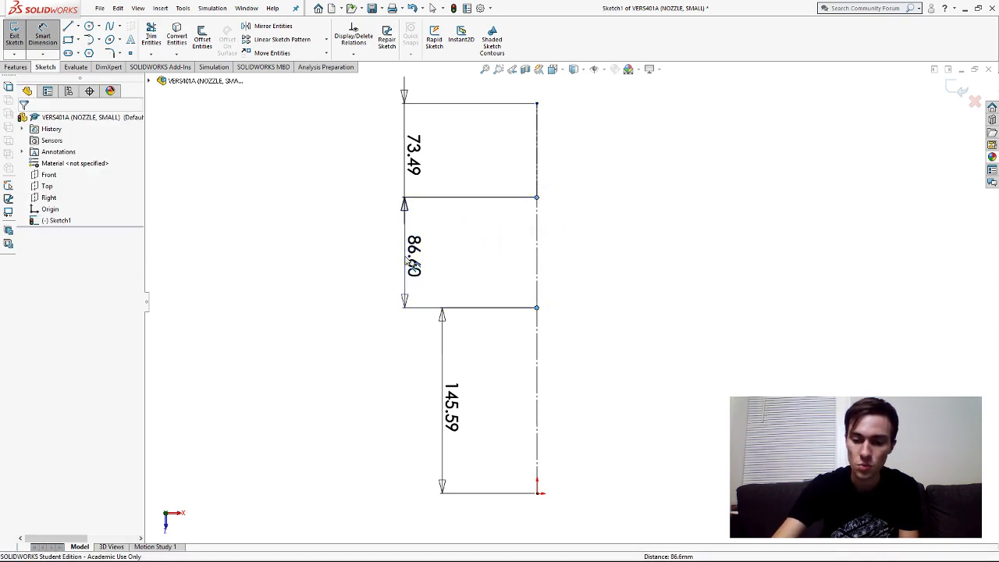
pyautogui.click(409, 263)
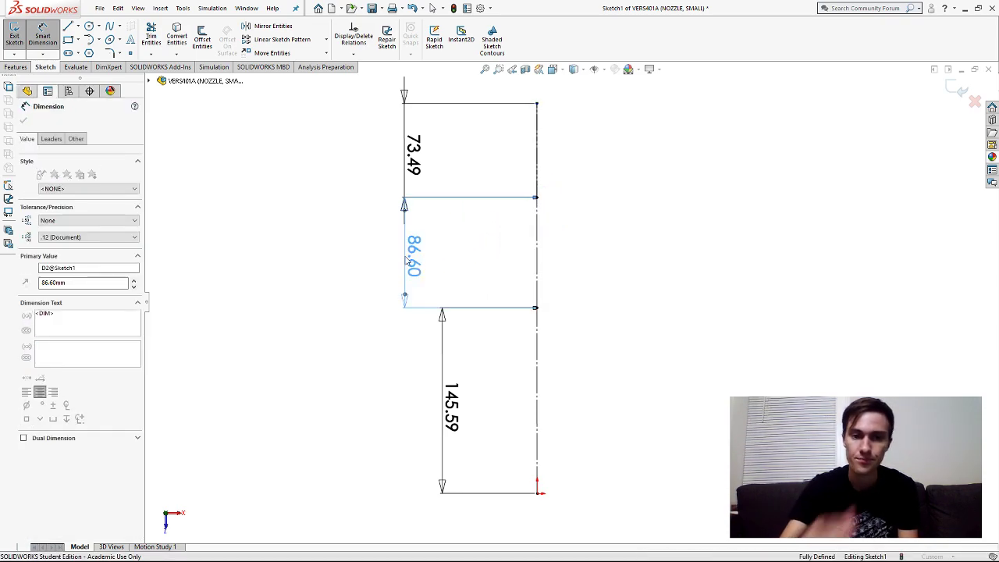
pyautogui.press('Return')
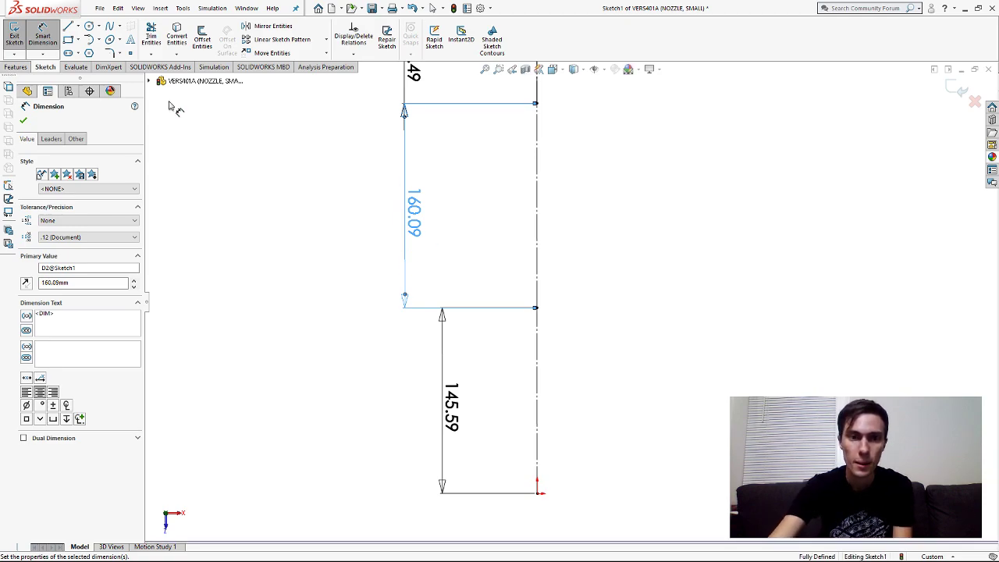
# - Trim away the axis lines between the 145.59 mm and 73.49 mm sections
pyautogui.scroll(2, 486, 208)
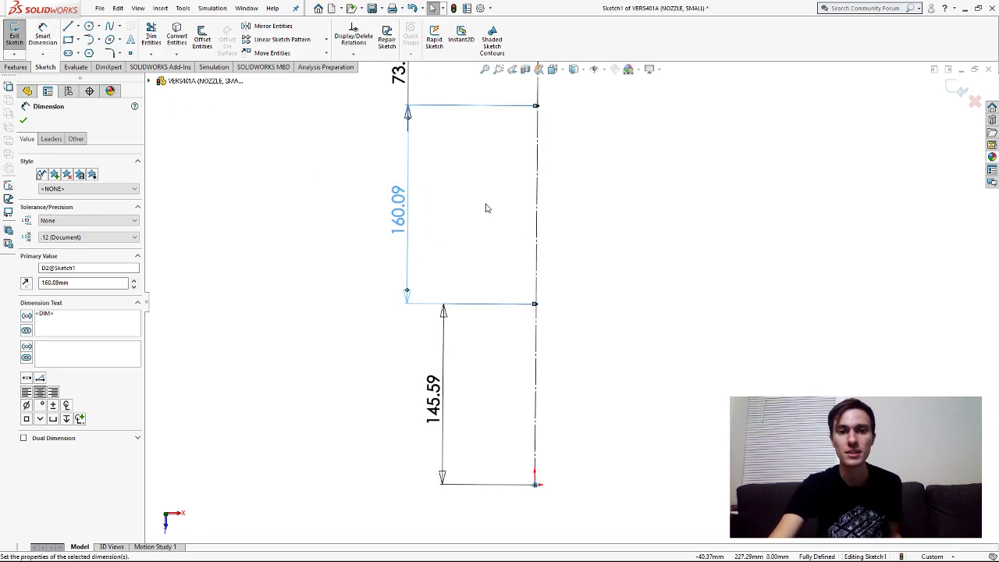
pyautogui.keyDown('ctrl'); pyautogui.moveTo(499, 184); pyautogui.dragTo(535, 236, button='middle'); pyautogui.keyUp('ctrl')
pyautogui.keyDown('ctrl'); pyautogui.moveTo(616, 368); pyautogui.dragTo(604, 330, button='middle'); pyautogui.keyUp('ctrl')
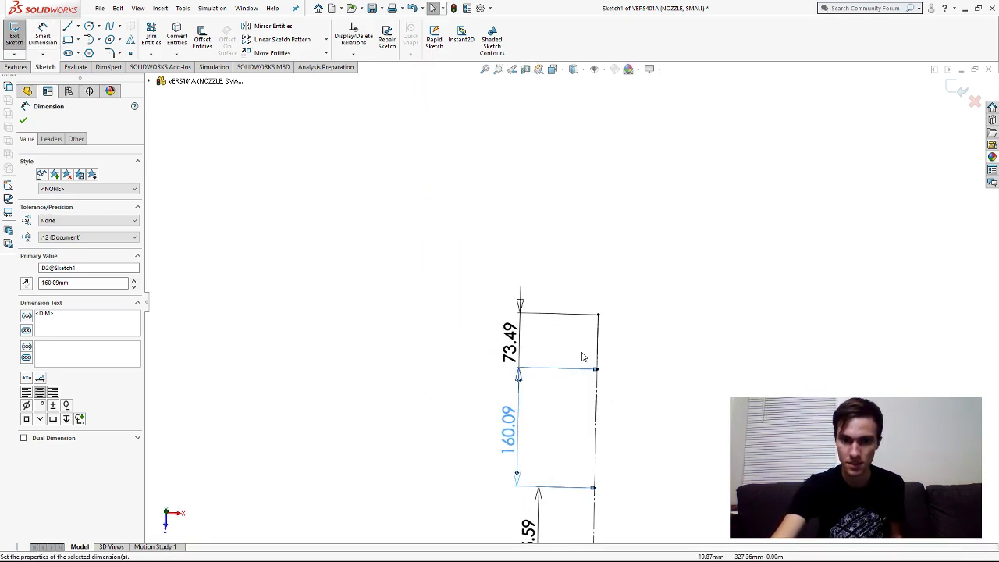
pyautogui.click(591, 358)
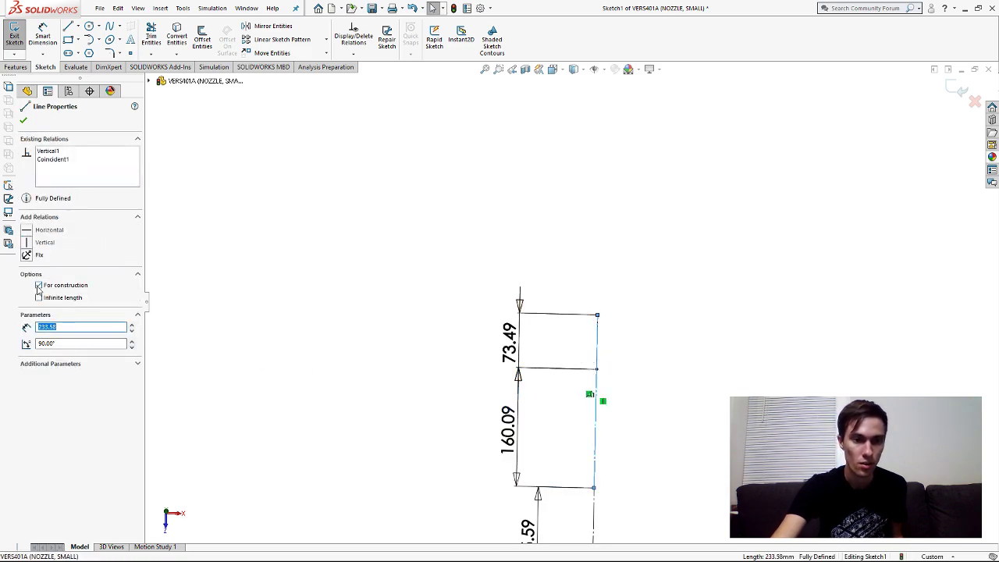
pyautogui.click(626, 488)
pyautogui.scroll(5, 627, 488)
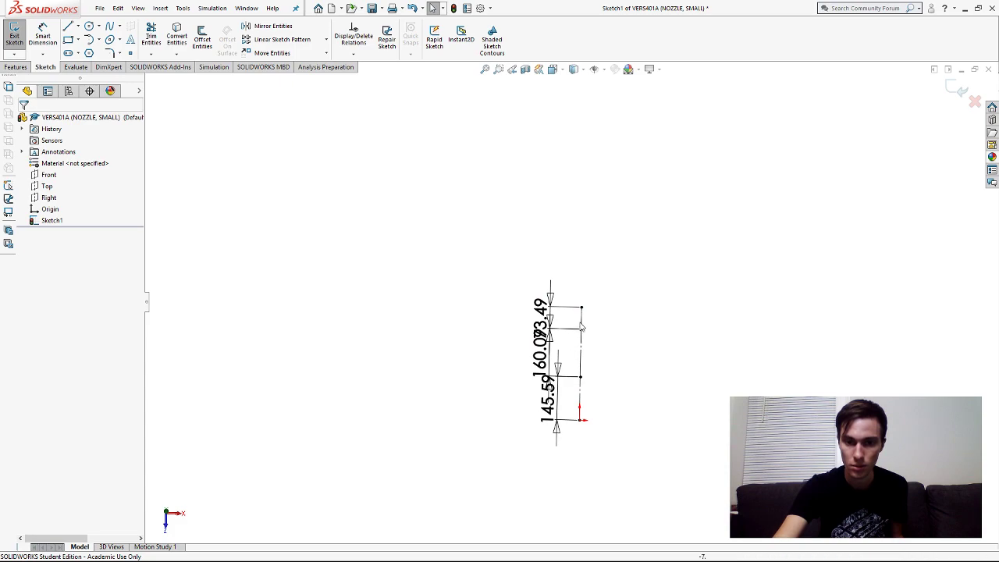
pyautogui.scroll(-4, 612, 373)
pyautogui.scroll(-2, 605, 250)
pyautogui.scroll(1, 595, 234)
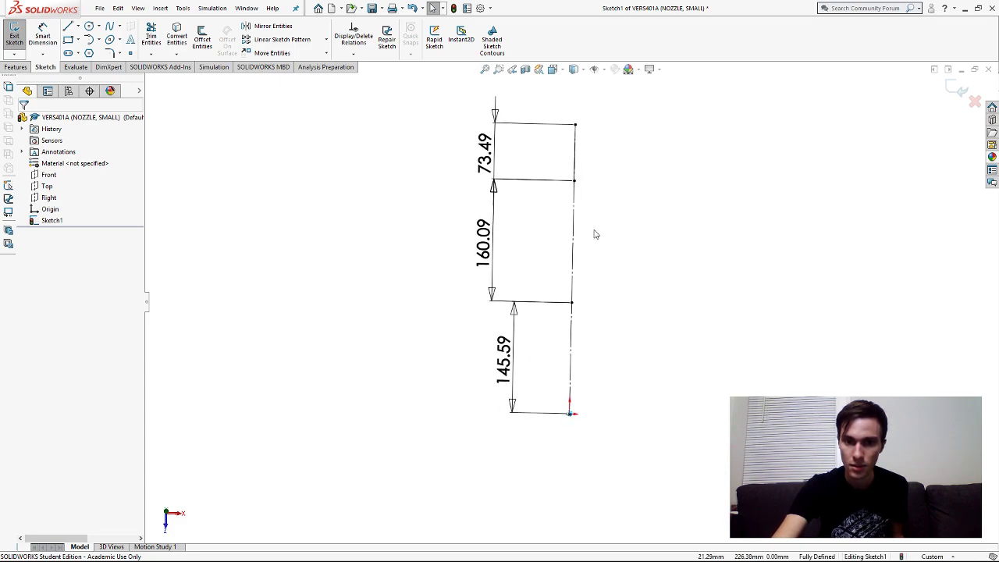
pyautogui.scroll(-1, 589, 231)
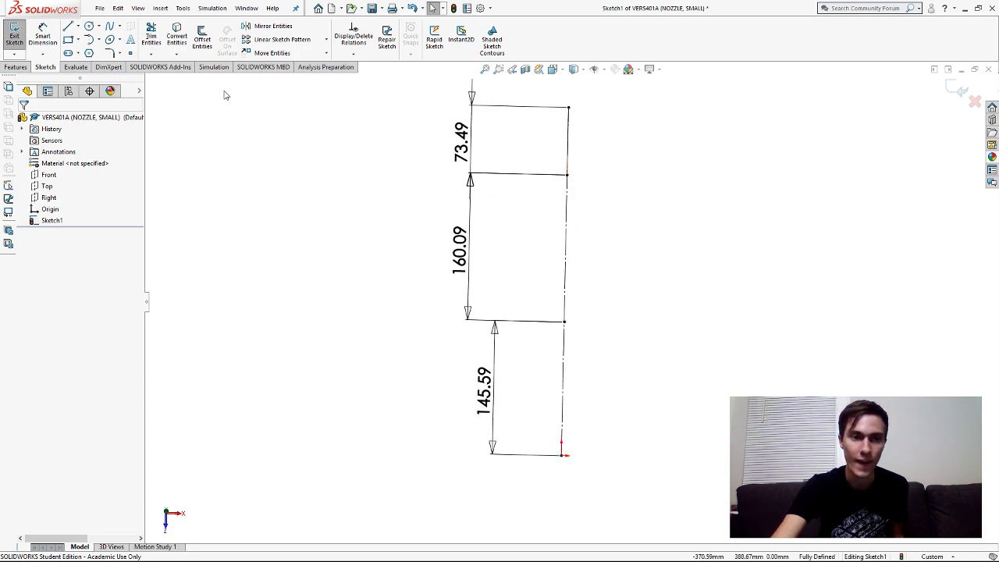
pyautogui.click(153, 37)
pyautogui.moveTo(597, 245); pyautogui.dragTo(531, 249)
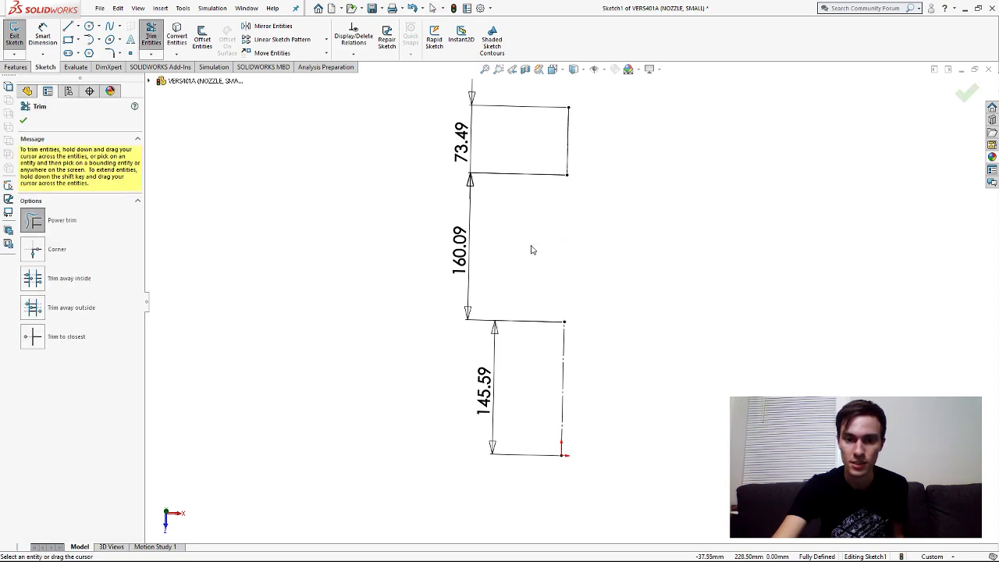
pyautogui.press('Escape')
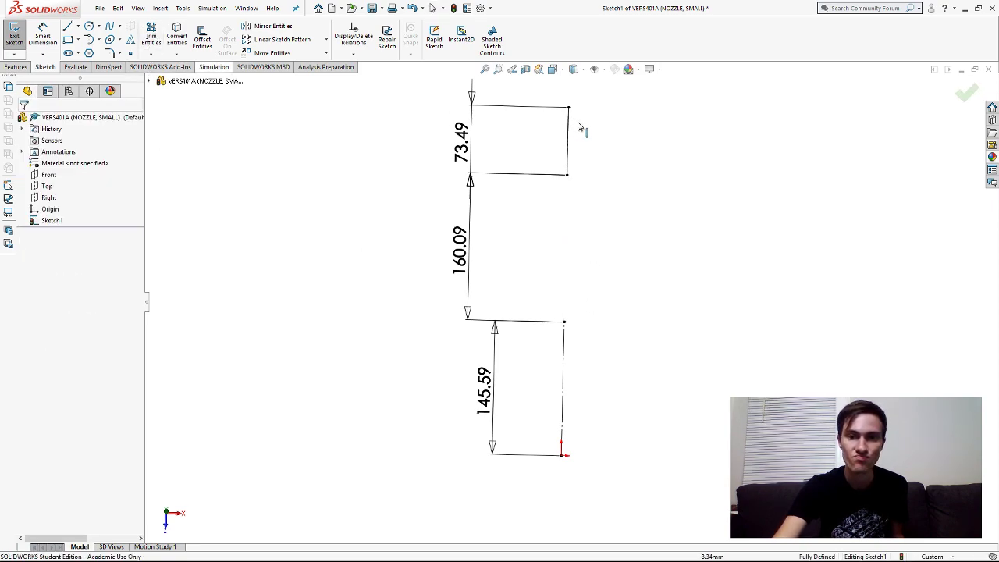
# - Delete the duplicate construction line overlapping the 73.49 mm axis section
pyautogui.click(569, 137)
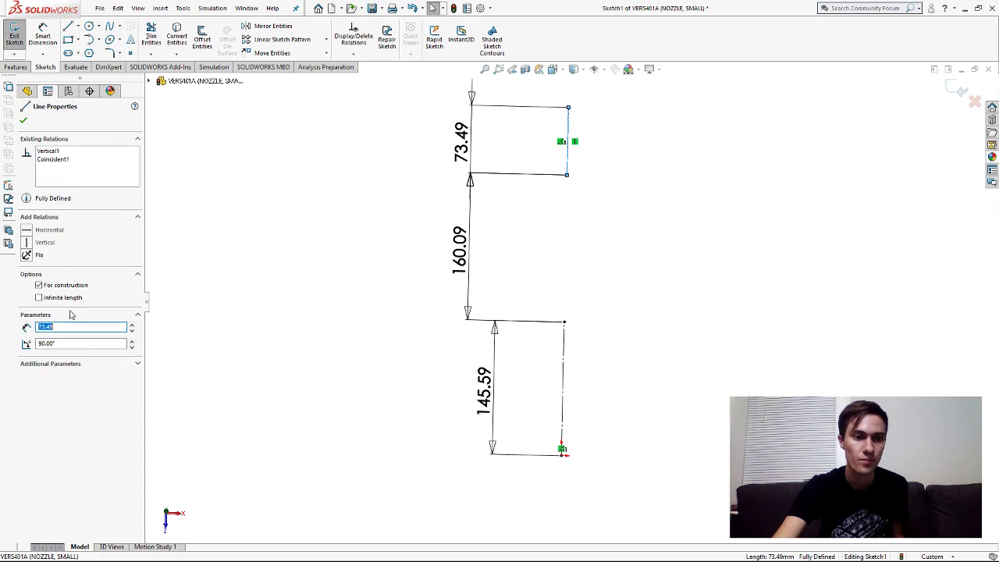
pyautogui.click(407, 226)
pyautogui.click(567, 147)
pyautogui.click(630, 320)
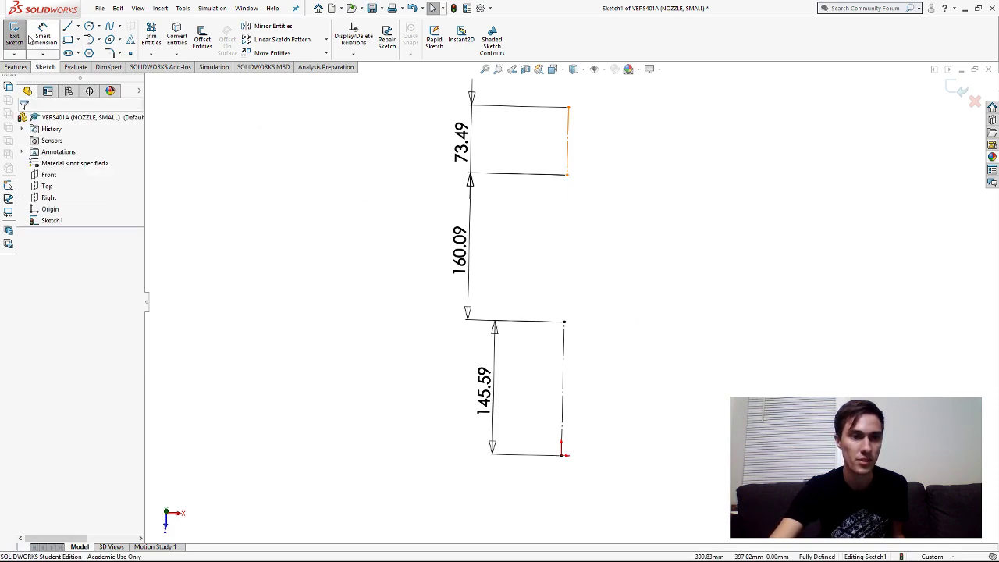
# - Sketch a vertical line bridging the gap in the middle of the axis and convert it to construction geometry
pyautogui.click(68, 25)
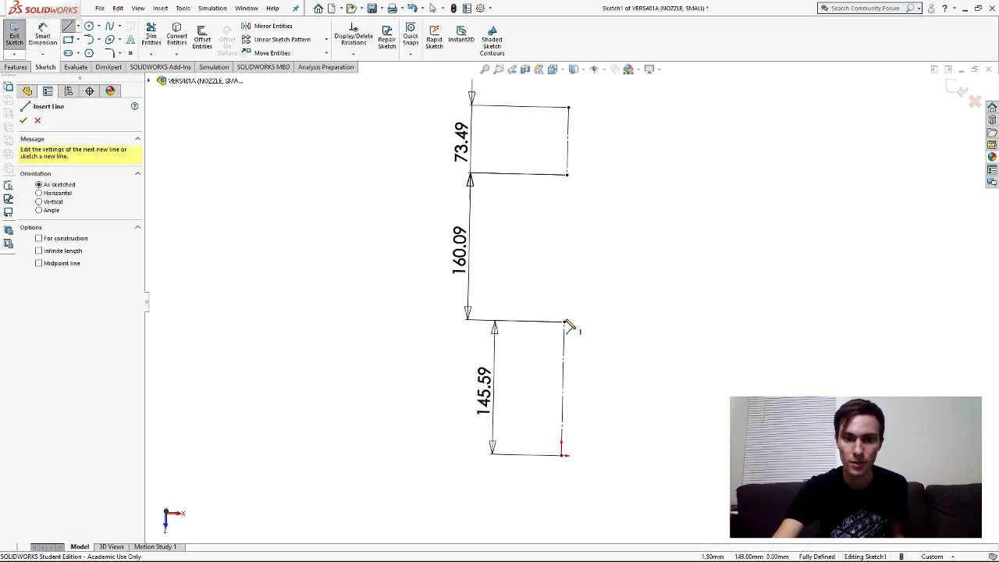
pyautogui.click(564, 321)
pyautogui.click(567, 175)
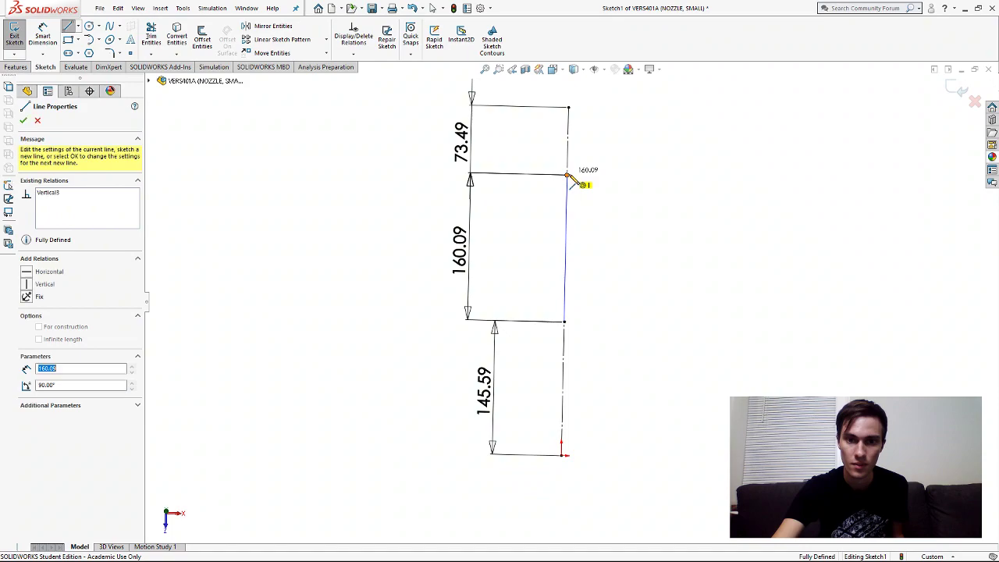
pyautogui.press('Escape')
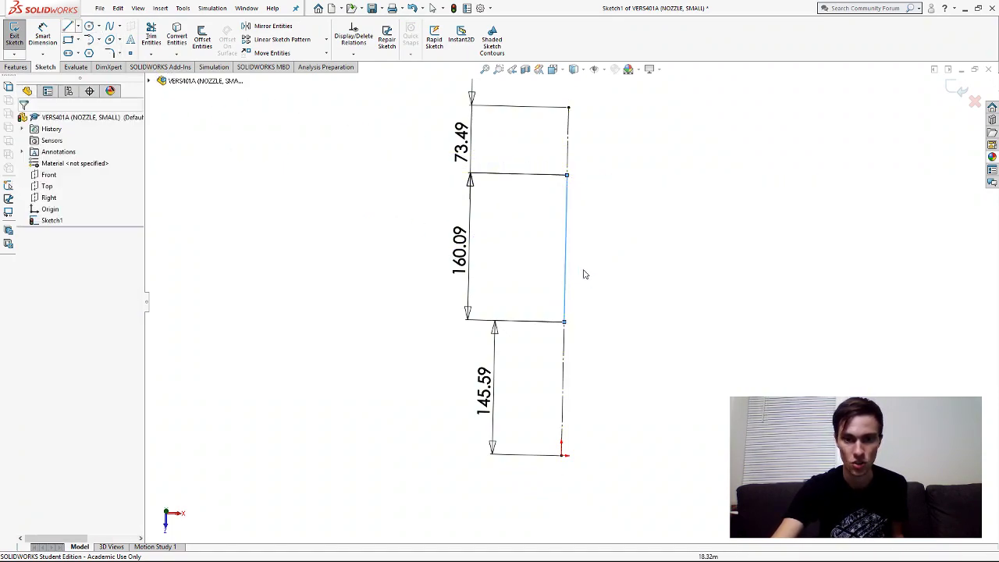
pyautogui.click(565, 248)
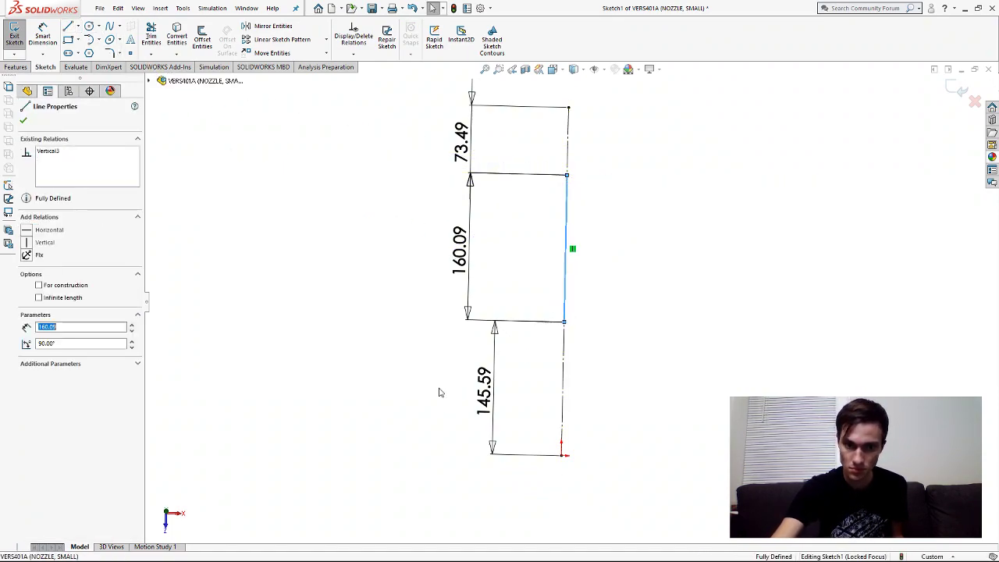
pyautogui.click(40, 286)
pyautogui.click(377, 245)
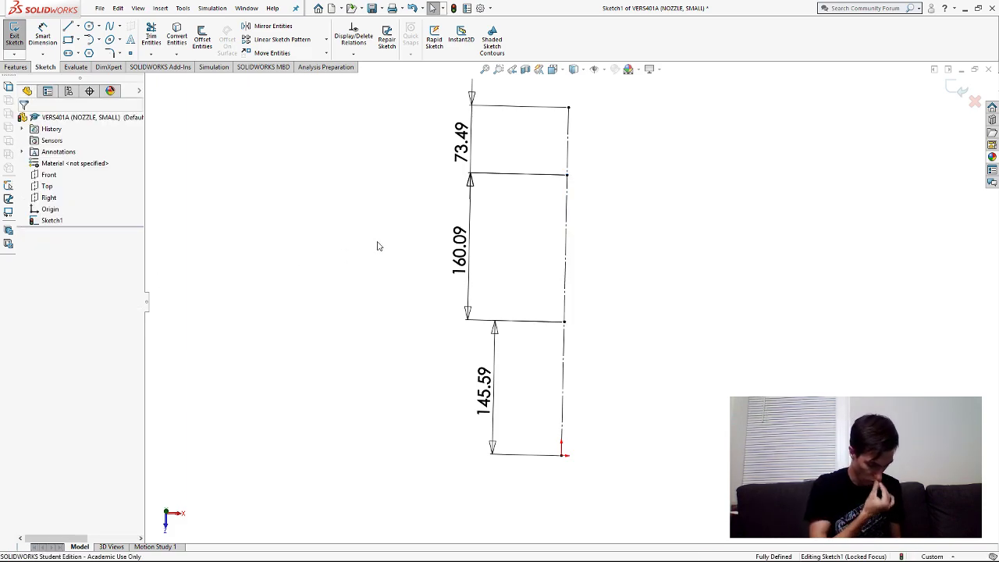
# - Sketch a vertical line about 113 mm from the axis, spanning the same height as the 73.49 mm section
pyautogui.hotkey('ctrl', '5')
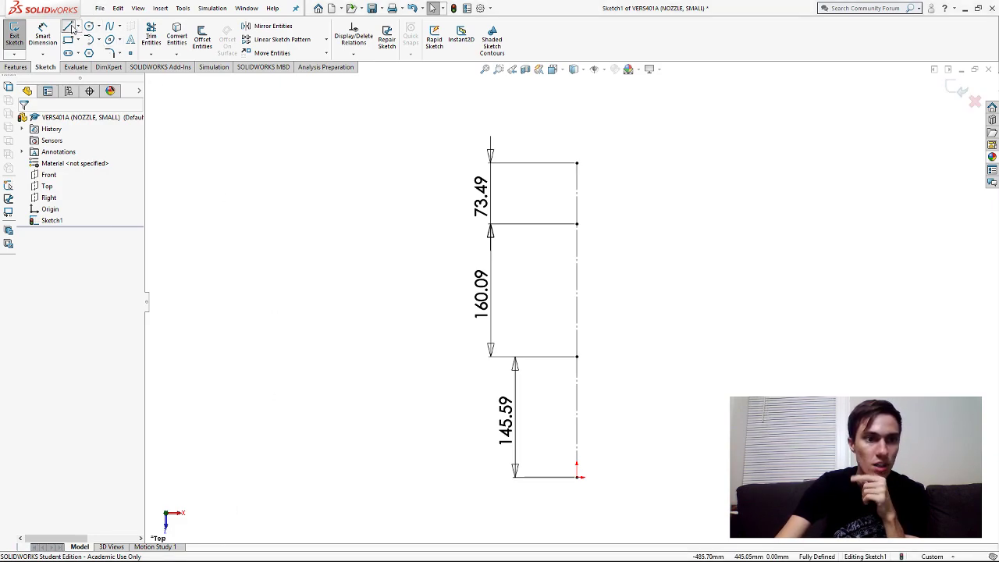
pyautogui.click(68, 25)
pyautogui.click(671, 164)
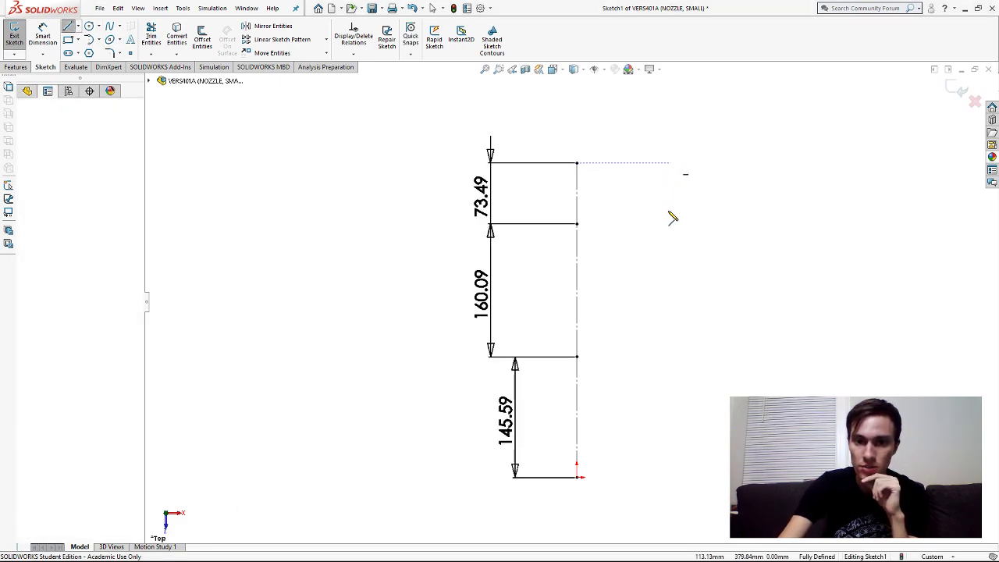
pyautogui.click(671, 225)
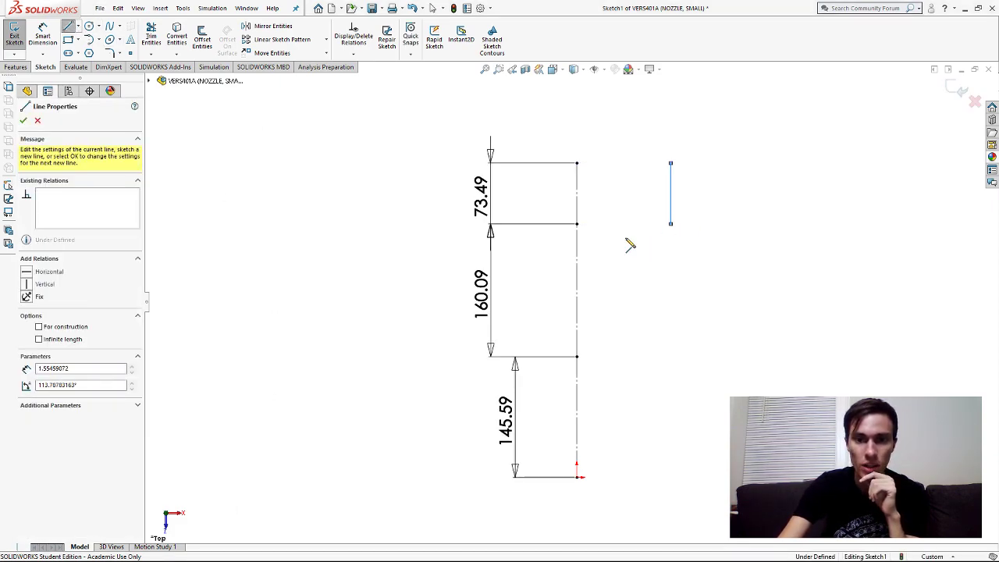
# - Dimension the distance between the offset vertical line and the axis to 47.135 mm
pyautogui.click(44, 32)
pyautogui.click(670, 195)
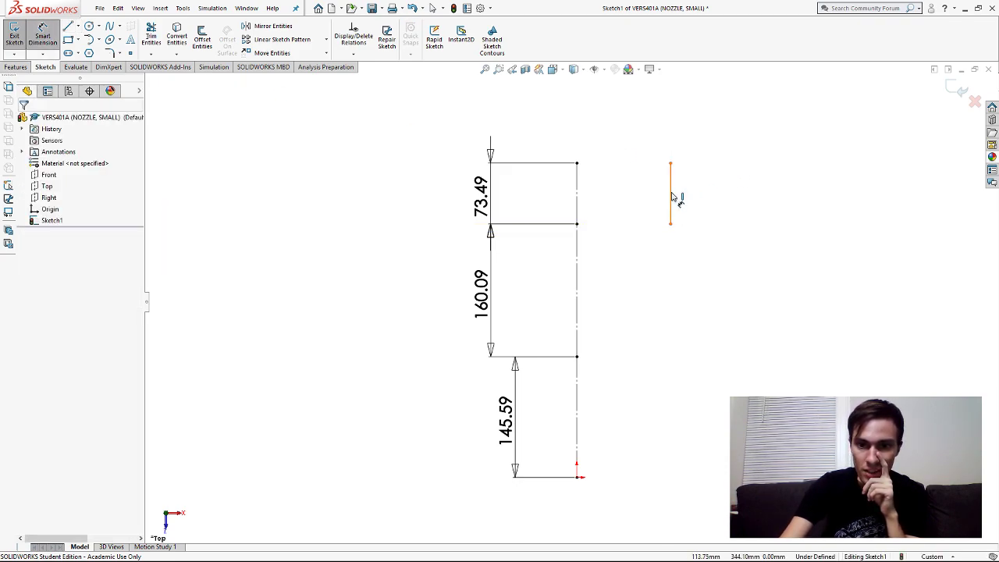
pyautogui.click(577, 205)
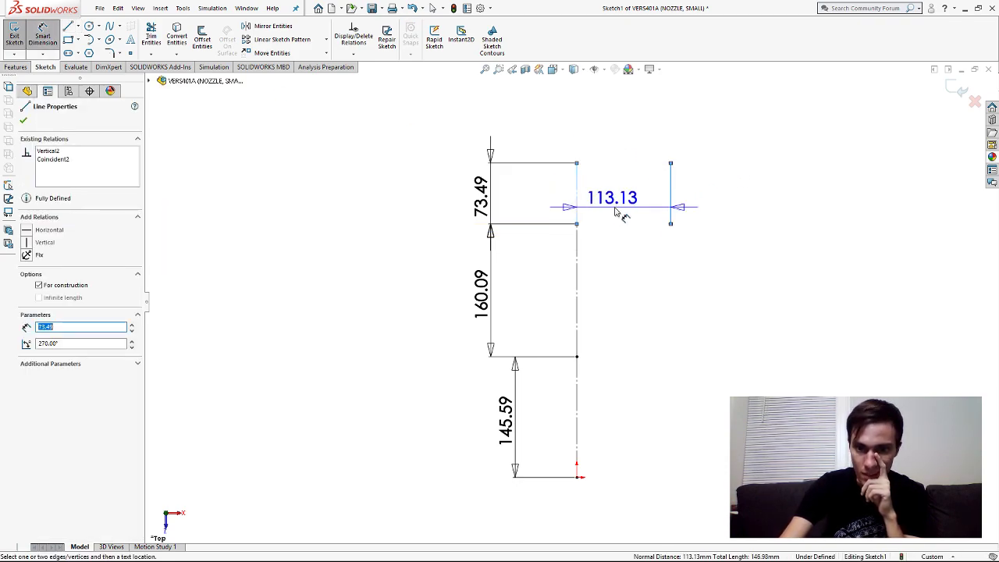
pyautogui.click(624, 212)
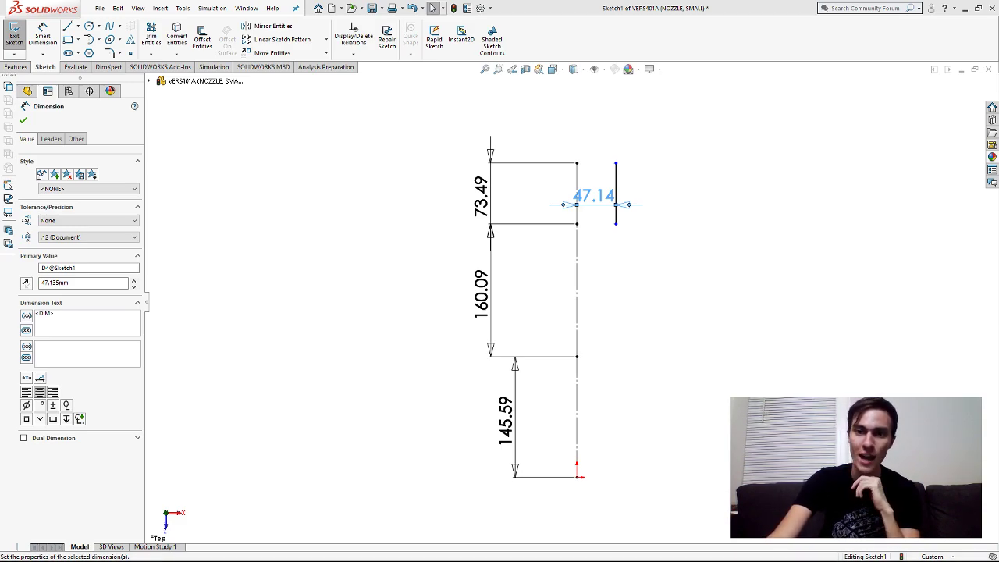
pyautogui.click(835, 226)
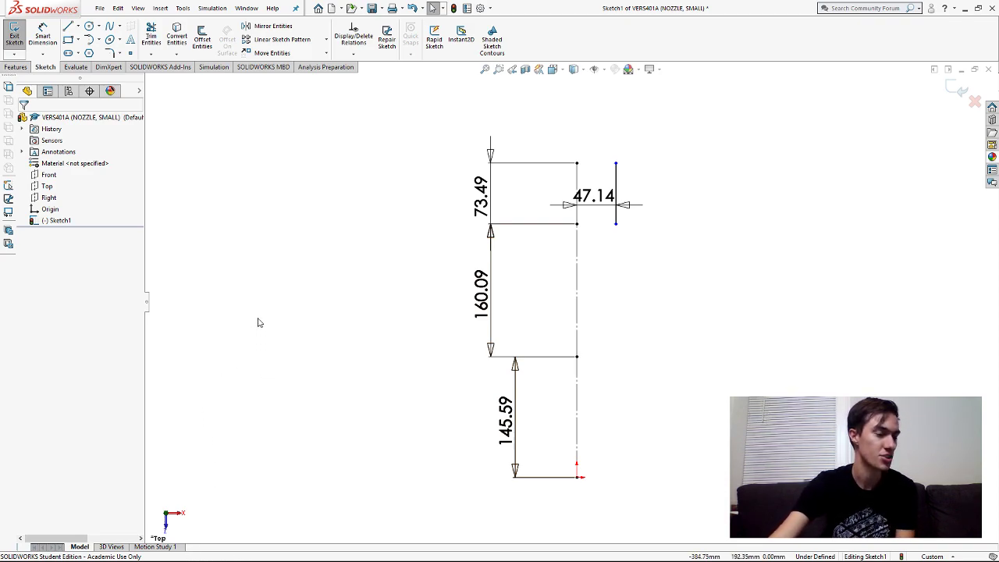
# - Sketch a short vertical line about 19 mm from the axis, with its lower end level with the top of the 145.59 mm section
pyautogui.click(70, 26)
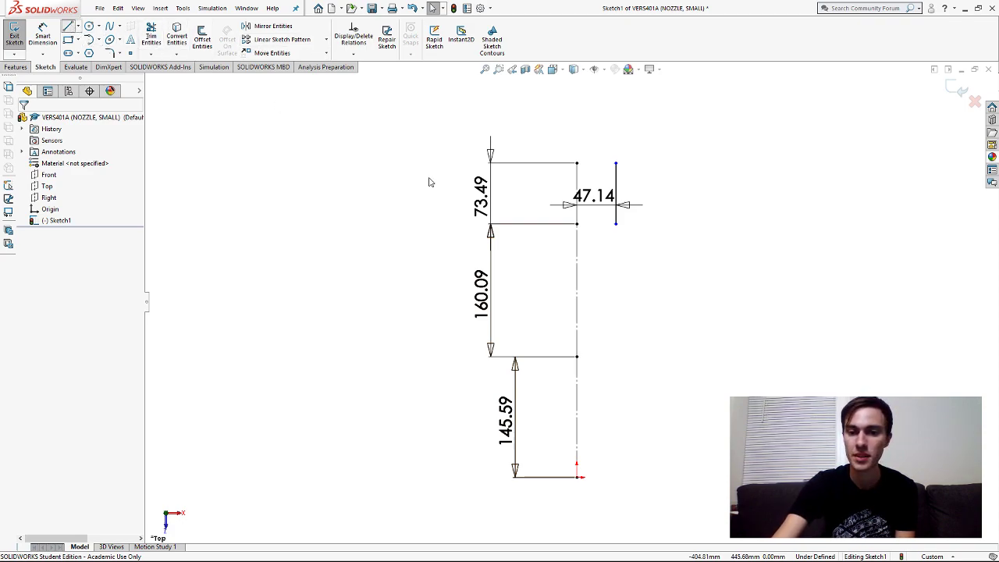
pyautogui.click(592, 333)
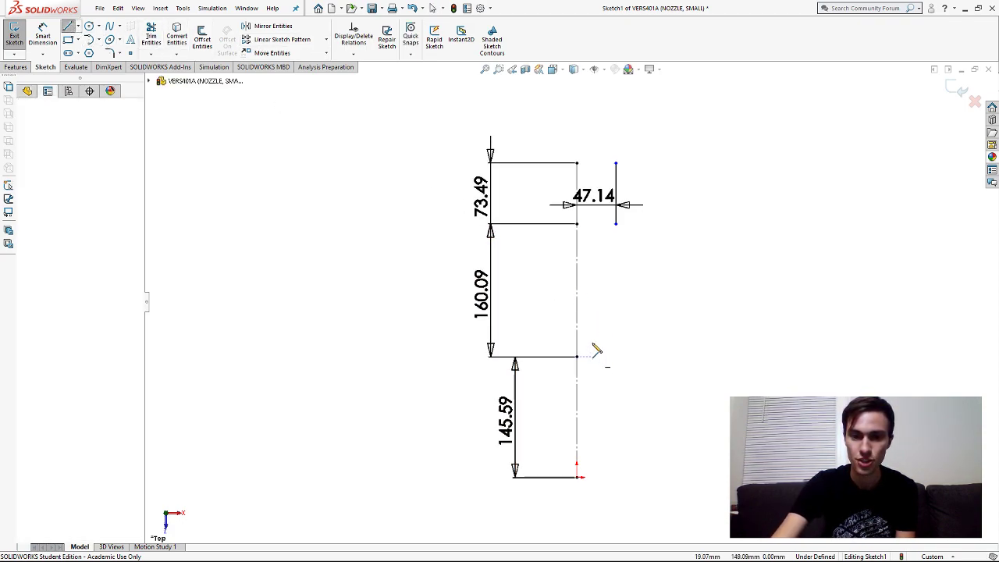
pyautogui.press('Escape')
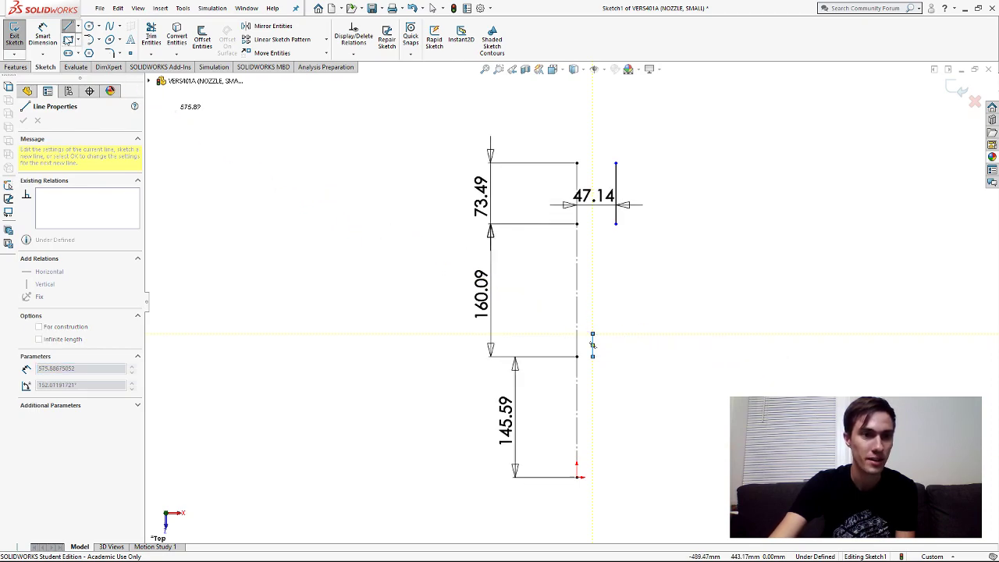
pyautogui.press('Escape')
# - Dimension the distance between the short vertical line and the axis to 16.665 mm
pyautogui.scroll(-3, 610, 327)
pyautogui.scroll(3, 535, 212)
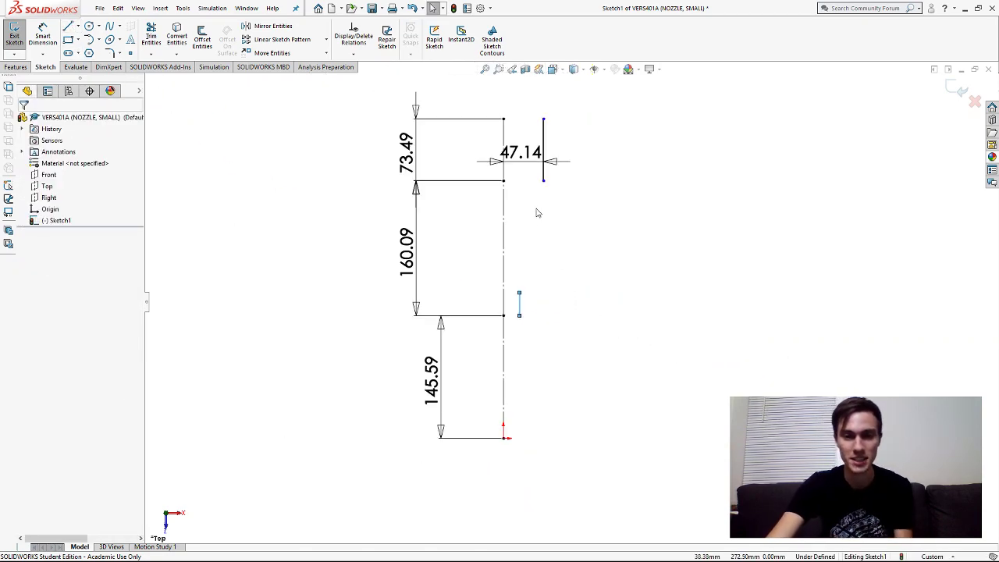
pyautogui.scroll(-2, 569, 275)
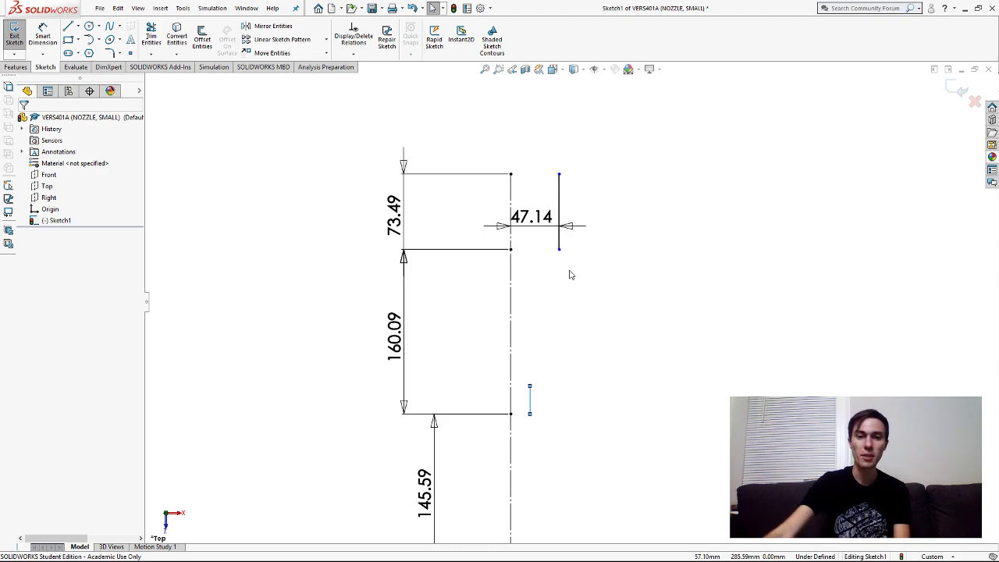
pyautogui.scroll(-2, 544, 437)
pyautogui.scroll(3, 586, 224)
pyautogui.scroll(-3, 541, 312)
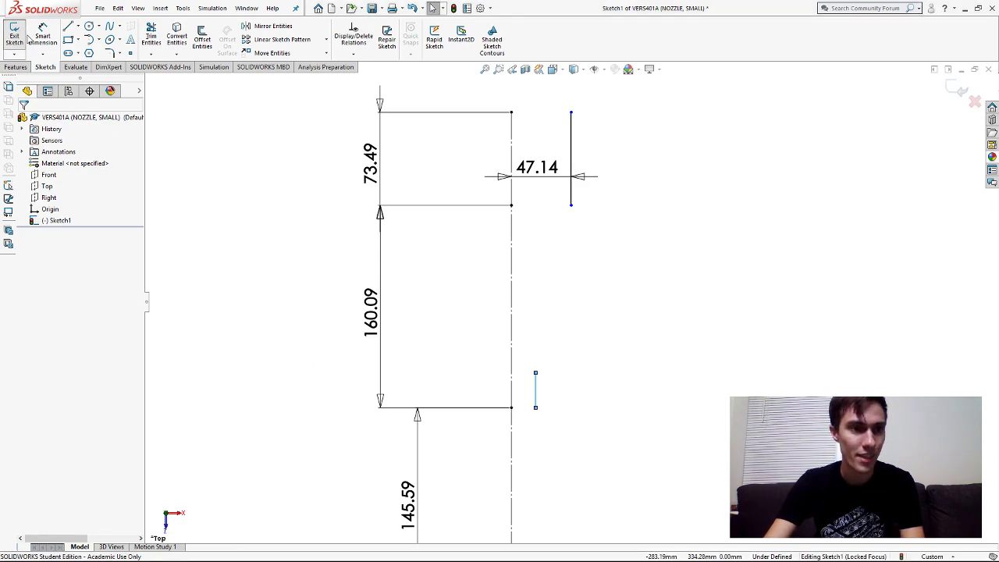
pyautogui.click(43, 35)
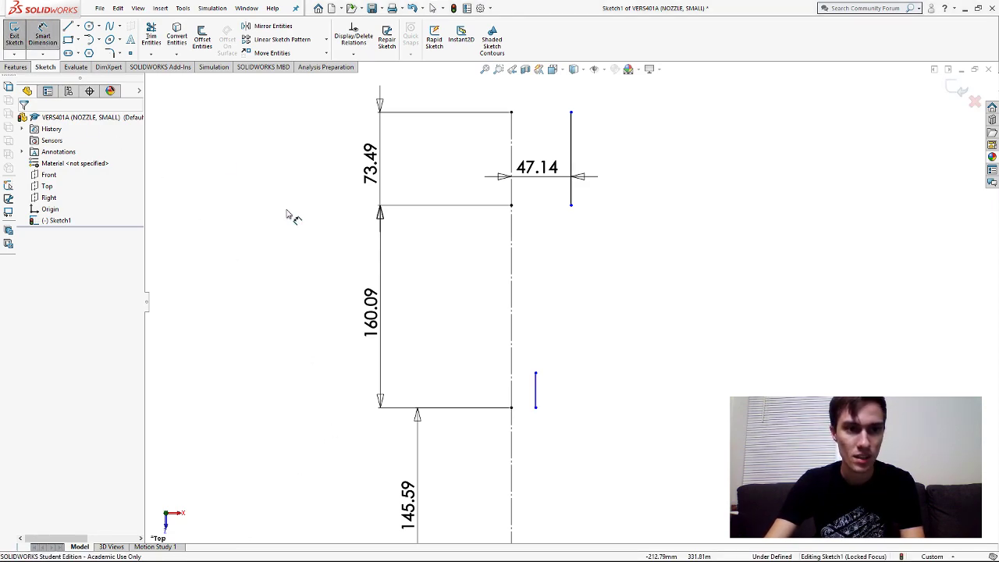
pyautogui.click(535, 394)
pyautogui.click(511, 407)
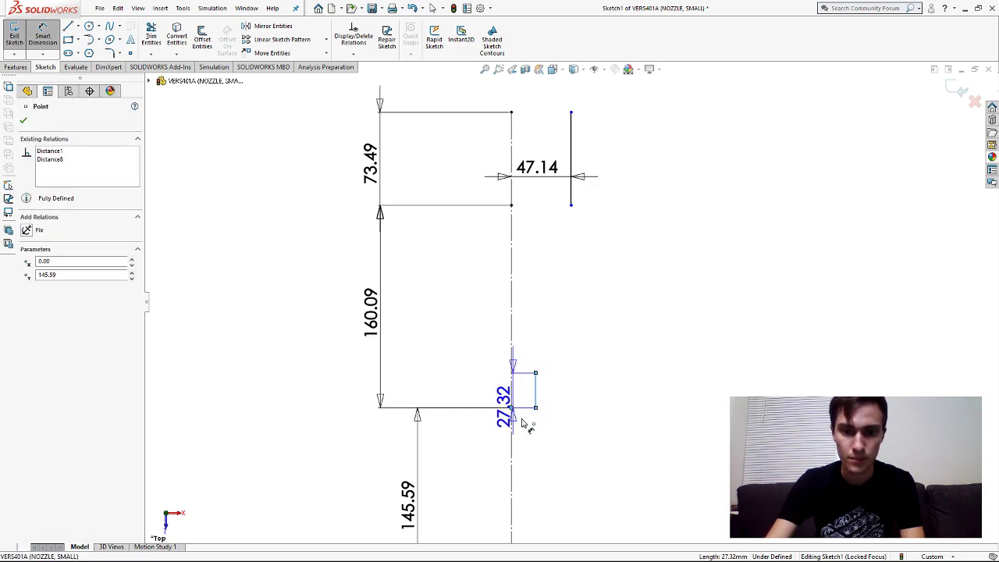
pyautogui.click(524, 434)
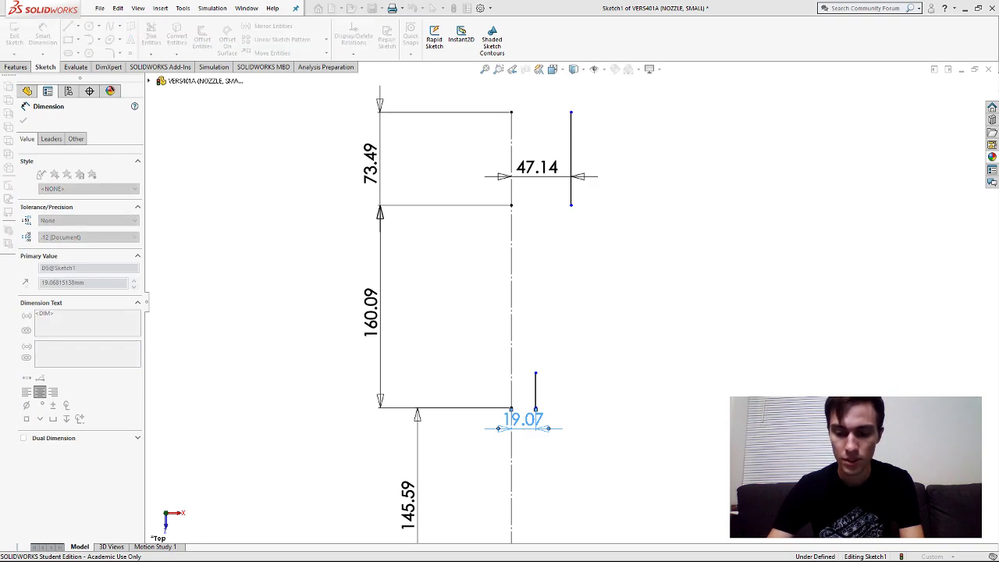
pyautogui.write('16.665')
pyautogui.press('Return')
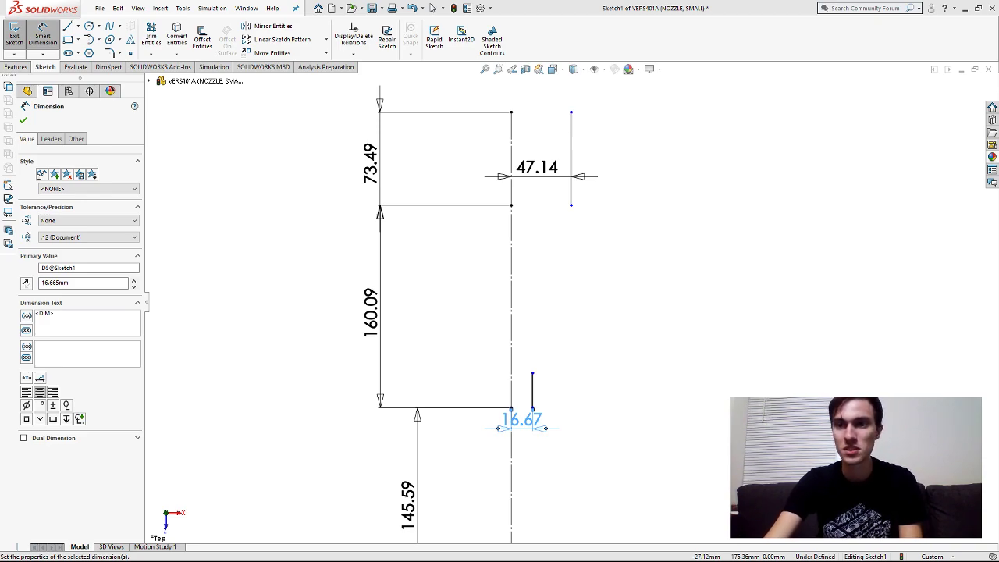
pyautogui.click(686, 316)
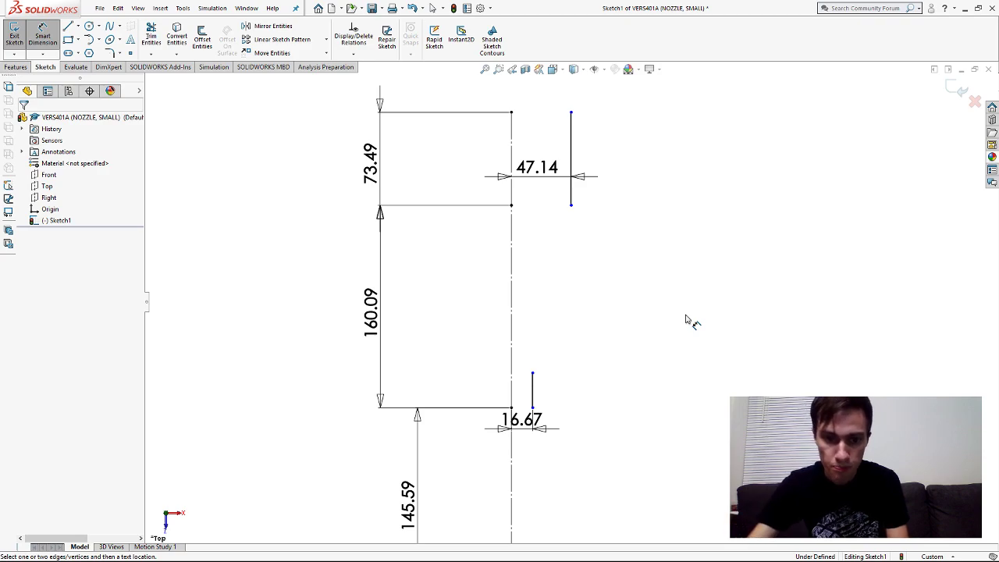
# - Sketch a vertical line about 73 mm long and about 131 mm from the axis, with its lower end level with the origin
pyautogui.scroll(1, 624, 336)
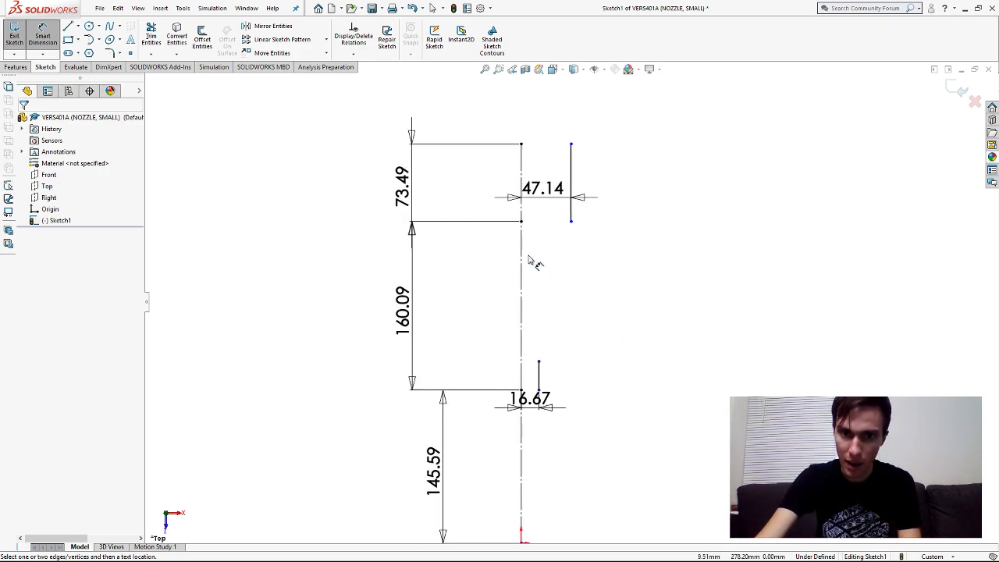
pyautogui.scroll(-3, 527, 258)
pyautogui.scroll(1, 624, 335)
pyautogui.scroll(-1, 638, 375)
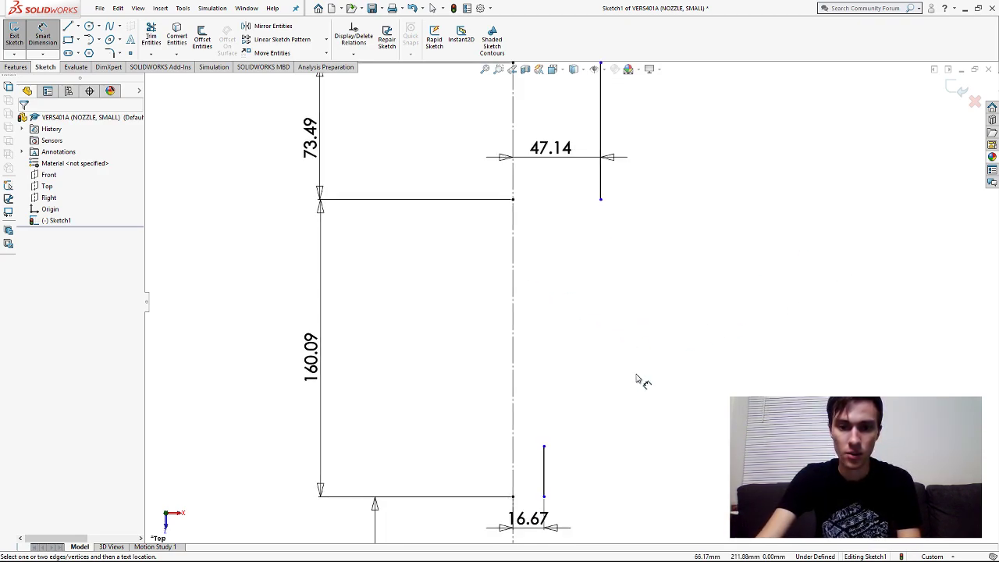
pyautogui.scroll(3, 664, 492)
pyautogui.scroll(-1, 577, 452)
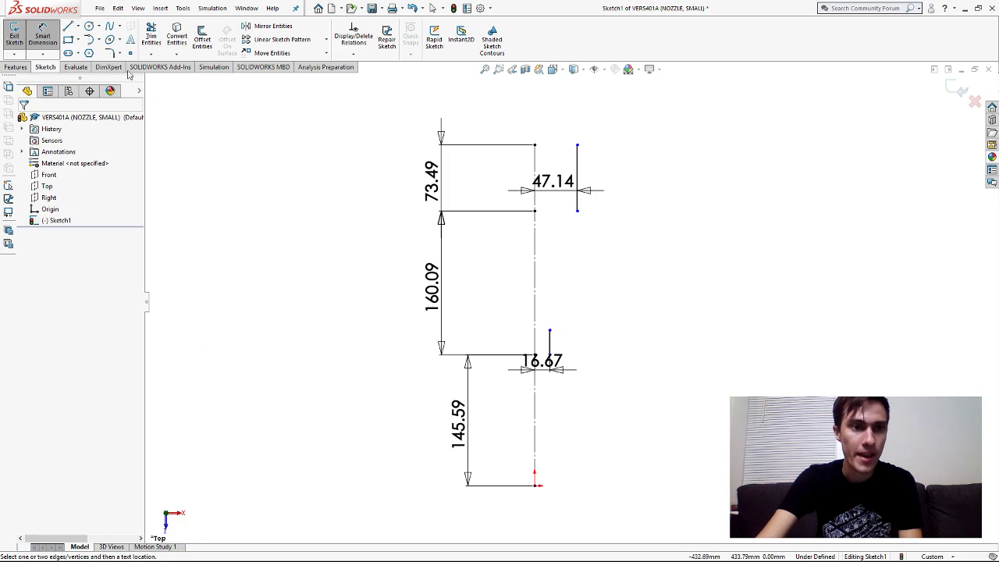
pyautogui.click(69, 27)
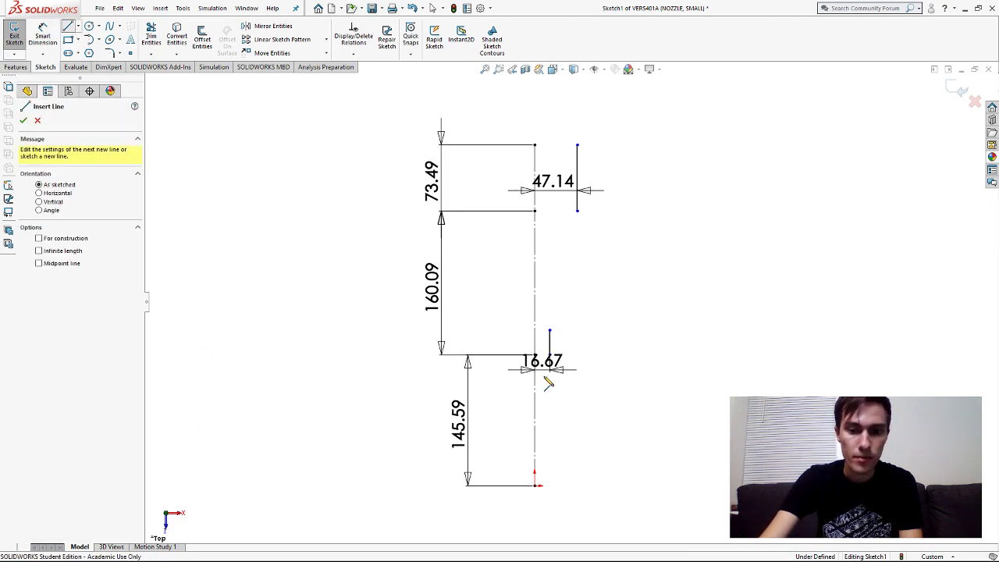
pyautogui.click(653, 486)
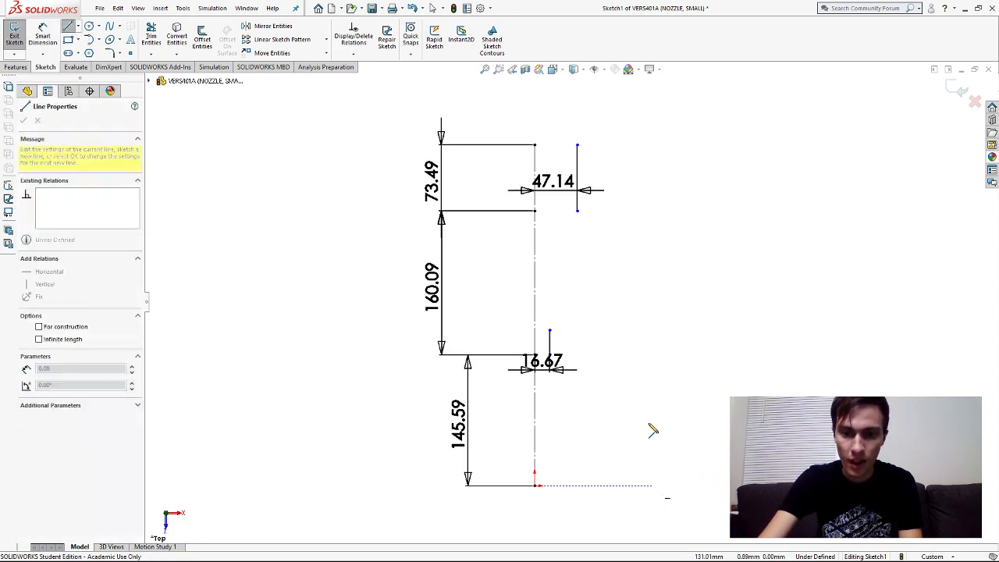
pyautogui.click(652, 420)
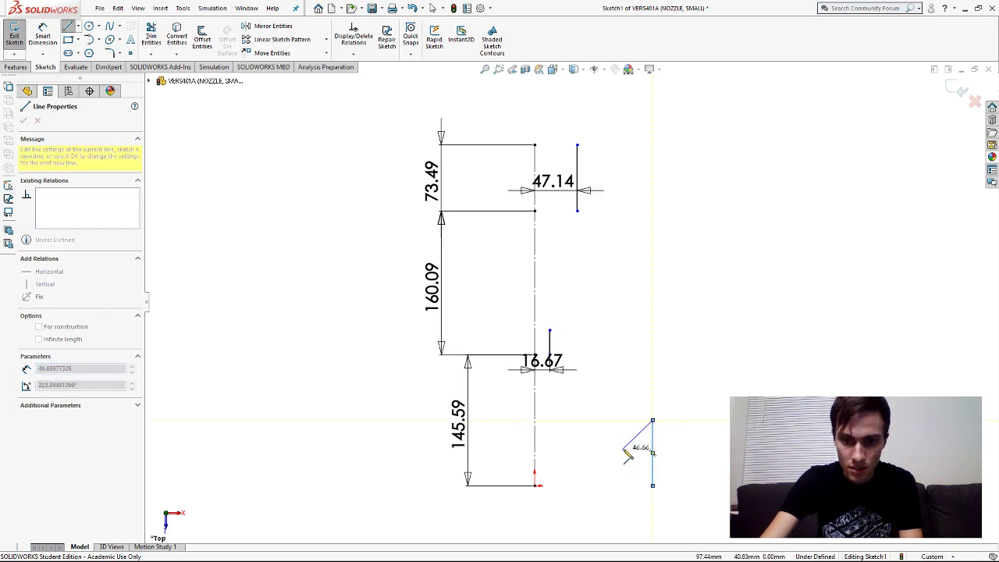
pyautogui.click(69, 27)
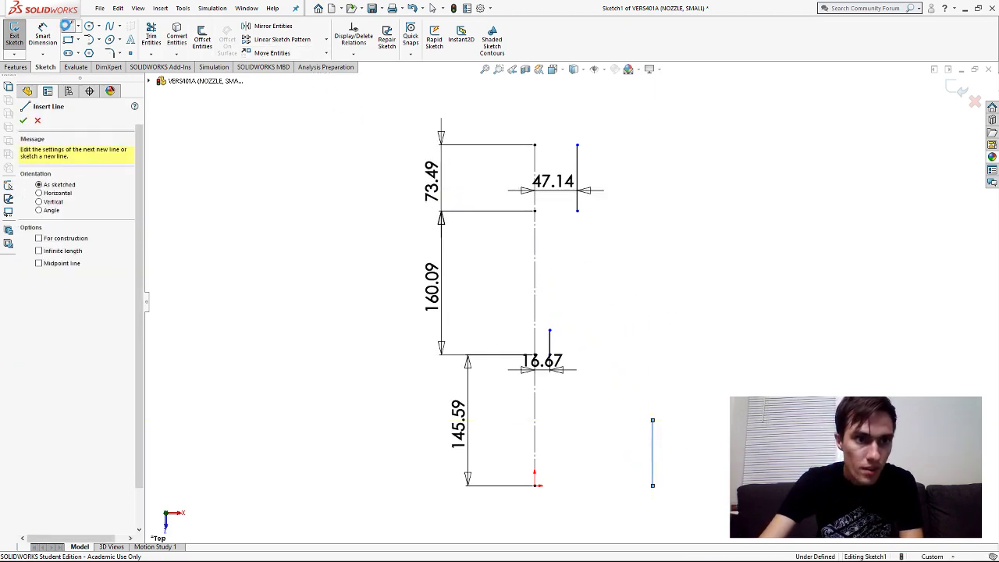
# - Dimension the lowest vertical line 57.73 mm from the axis and convert it to construction geometry
pyautogui.click(650, 455)
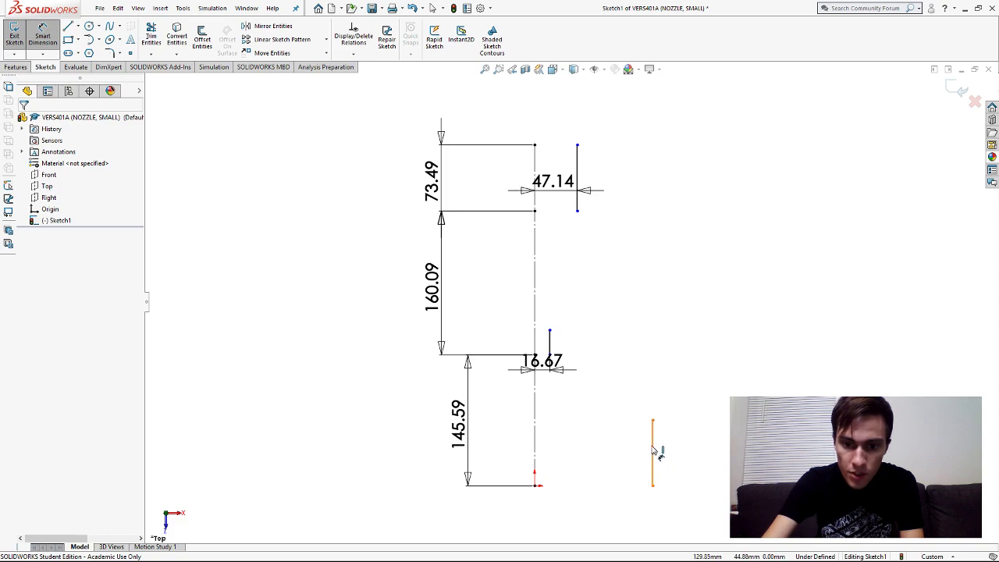
pyautogui.click(535, 441)
pyautogui.click(599, 451)
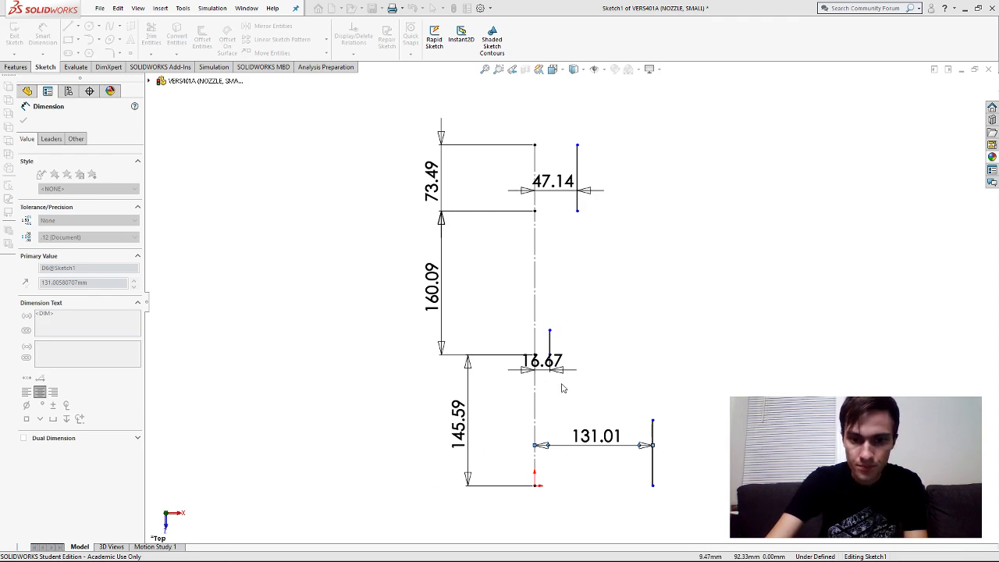
pyautogui.scroll(-2, 619, 442)
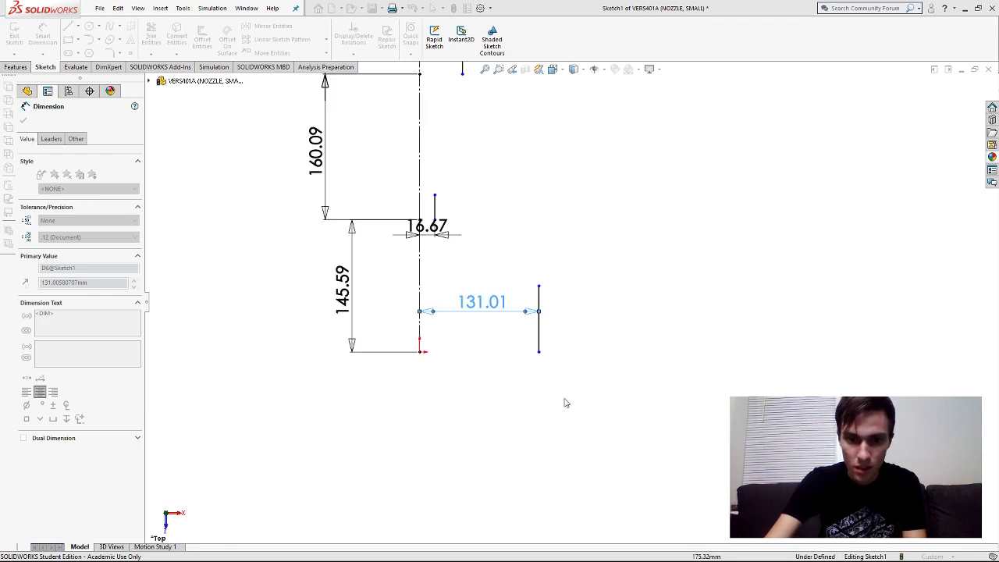
pyautogui.moveTo(489, 305); pyautogui.dragTo(382, 310)
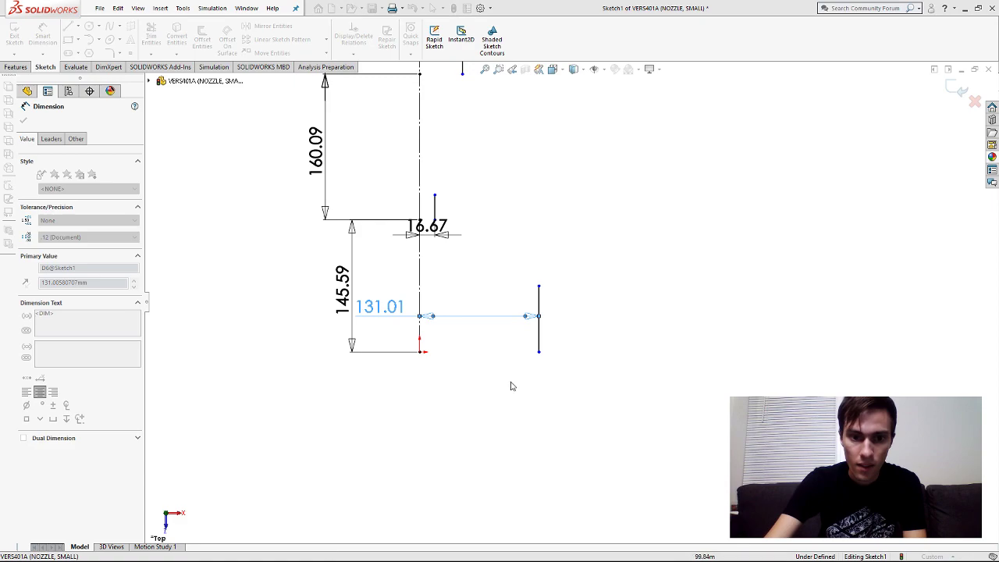
pyautogui.moveTo(483, 316); pyautogui.dragTo(479, 318)
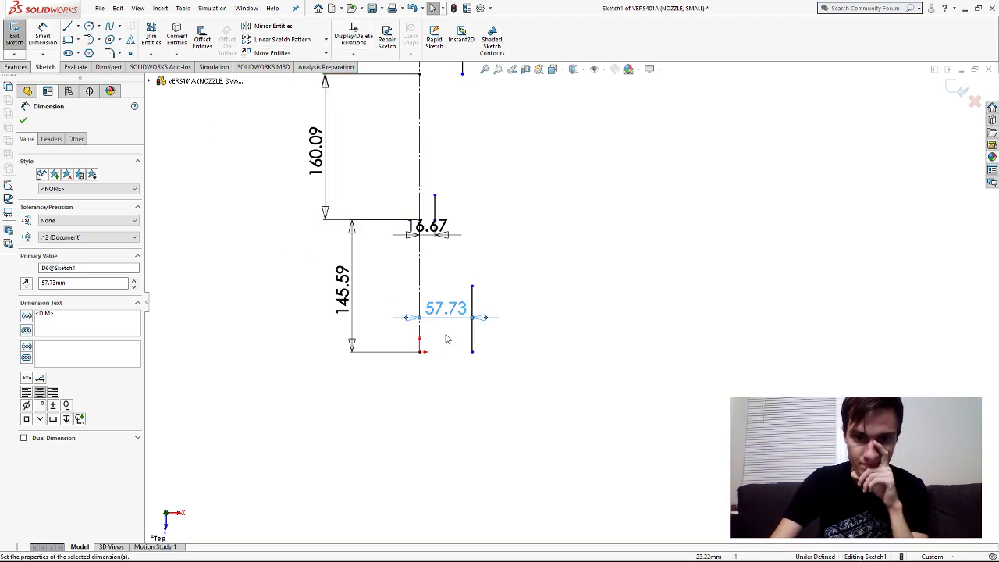
pyautogui.click(473, 337)
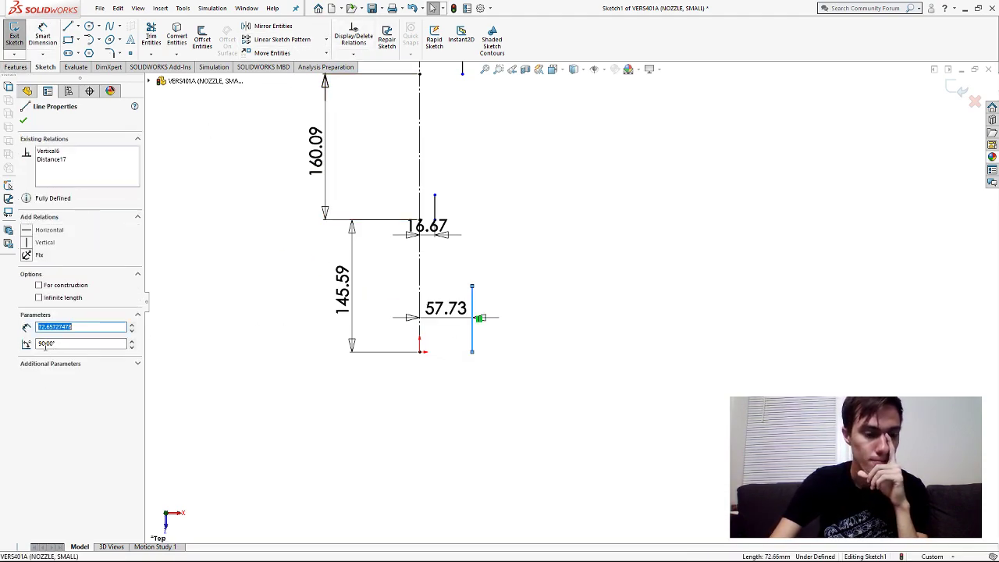
pyautogui.press('Escape')
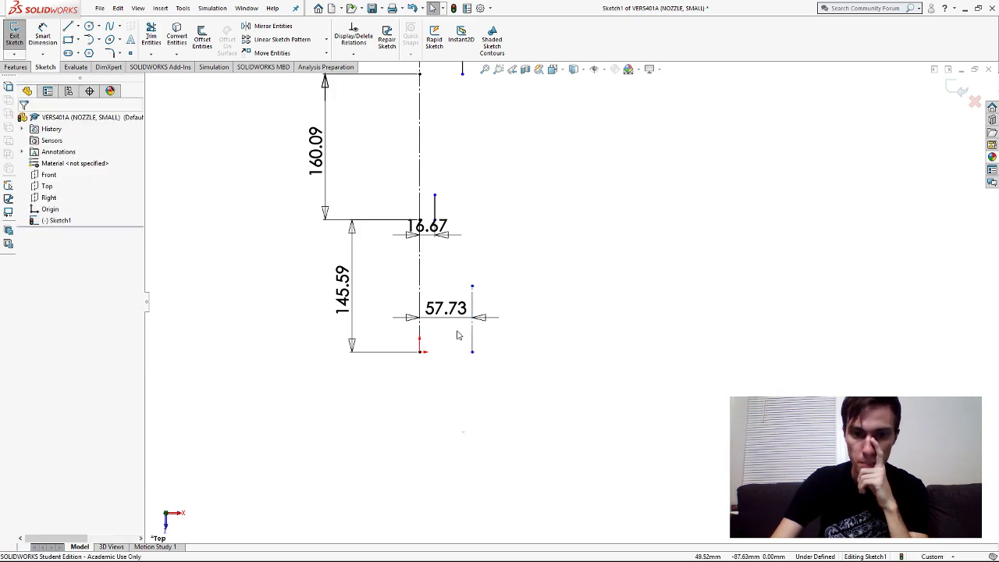
# - Sketch a slanted line about 64 mm long from the lower end of the 57.73 mm offset line, leaning toward the axis
pyautogui.scroll(-5, 550, 273)
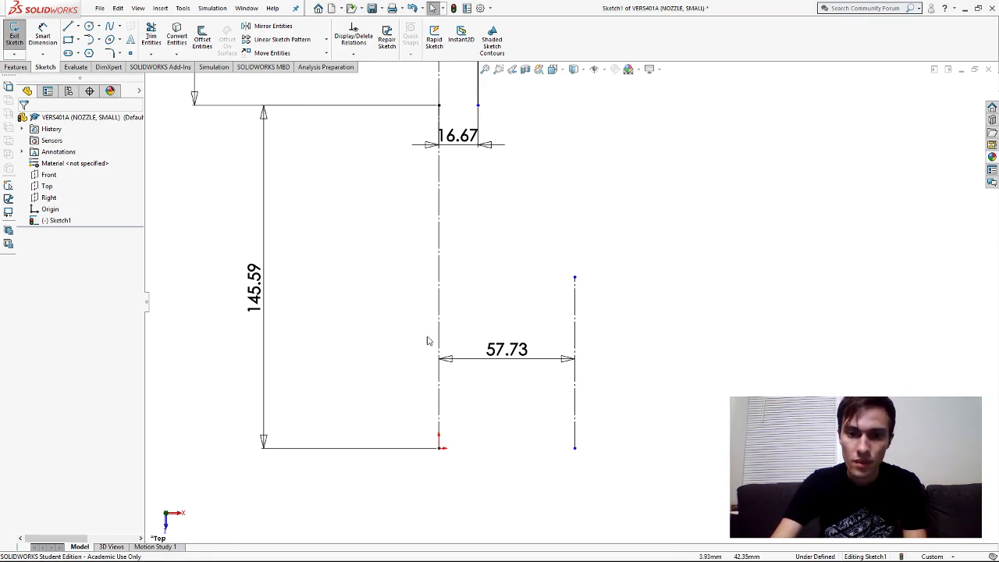
pyautogui.click(68, 26)
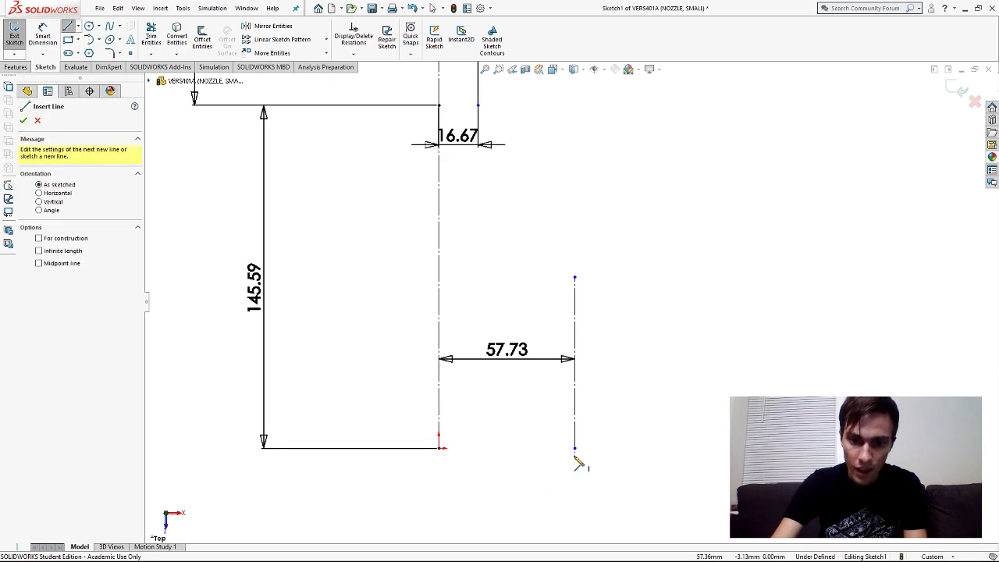
pyautogui.moveTo(575, 449)
pyautogui.mouseDown()
pyautogui.moveTo(582, 454)
pyautogui.moveTo(557, 287)
pyautogui.moveTo(549, 299)
pyautogui.mouseUp()
pyautogui.click(68, 26)
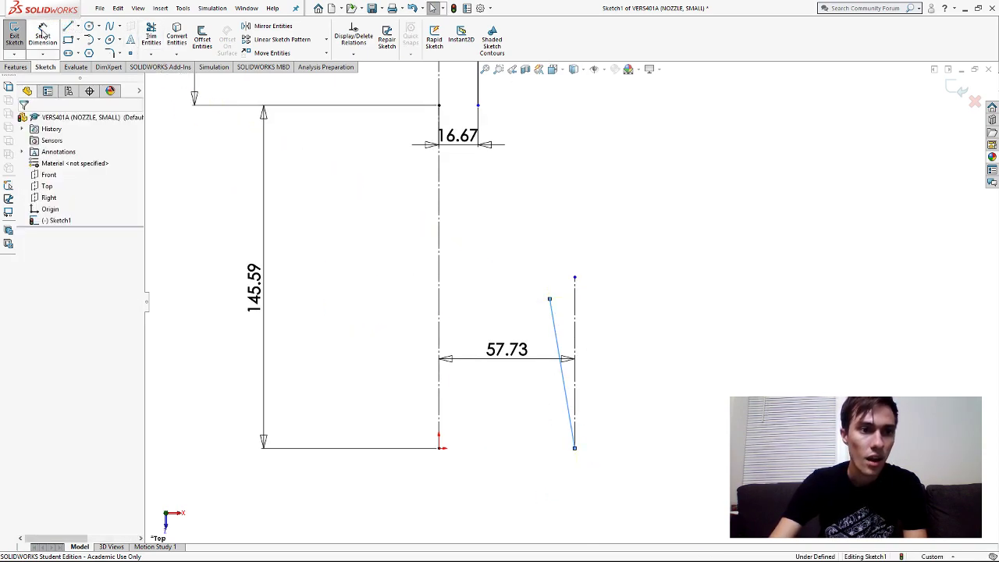
# - Dimension the angle between the slanted line and the vertical construction line to 8 degrees
pyautogui.click(43, 36)
pyautogui.click(575, 335)
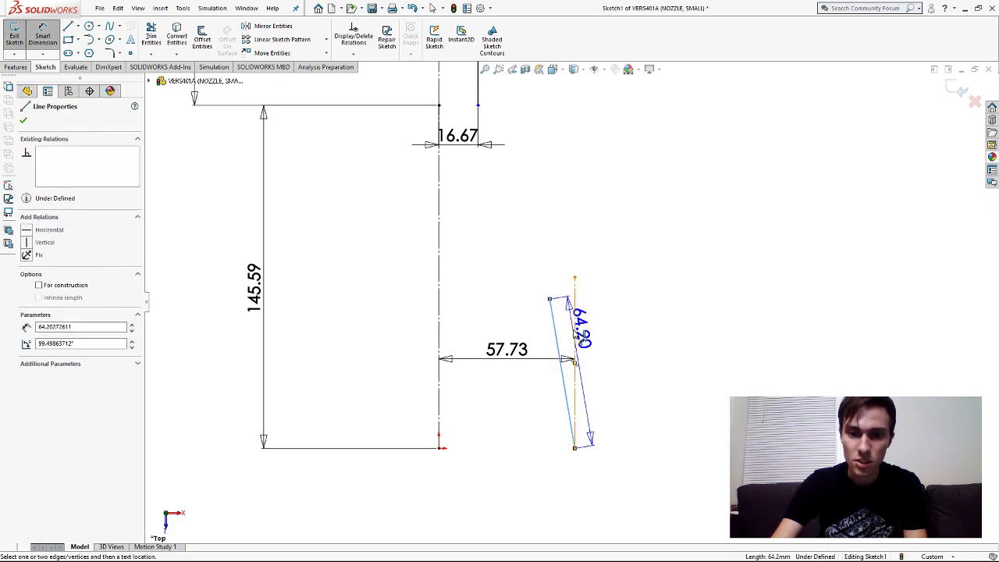
pyautogui.click(562, 317)
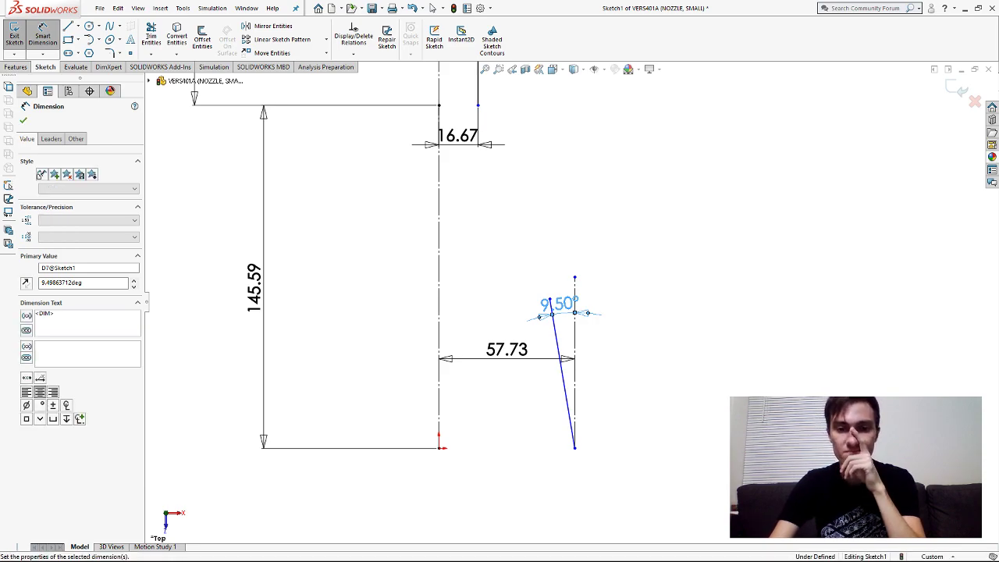
pyautogui.write('8')
pyautogui.press('Return')
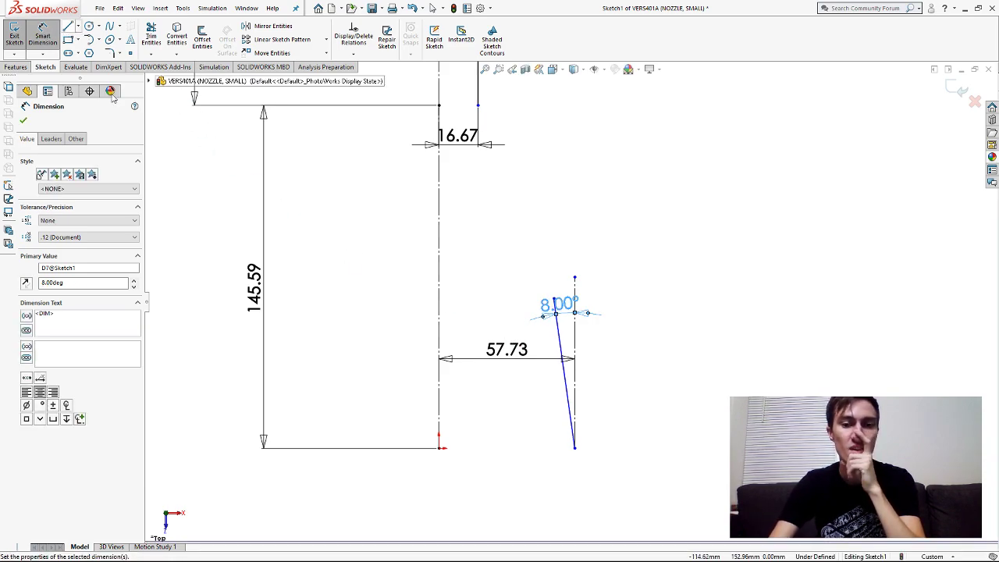
pyautogui.click(562, 343)
pyautogui.press('Escape')
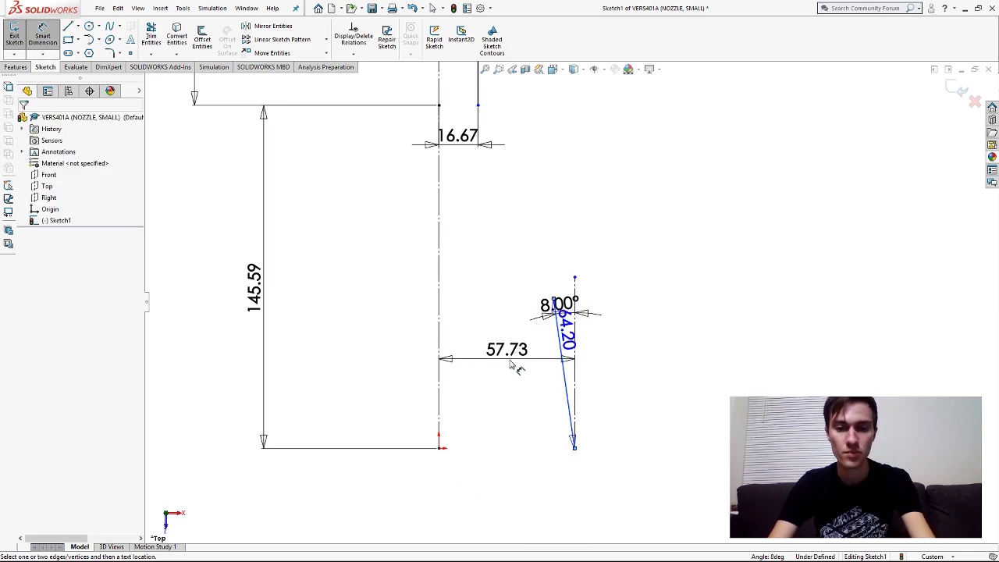
pyautogui.press('Escape')
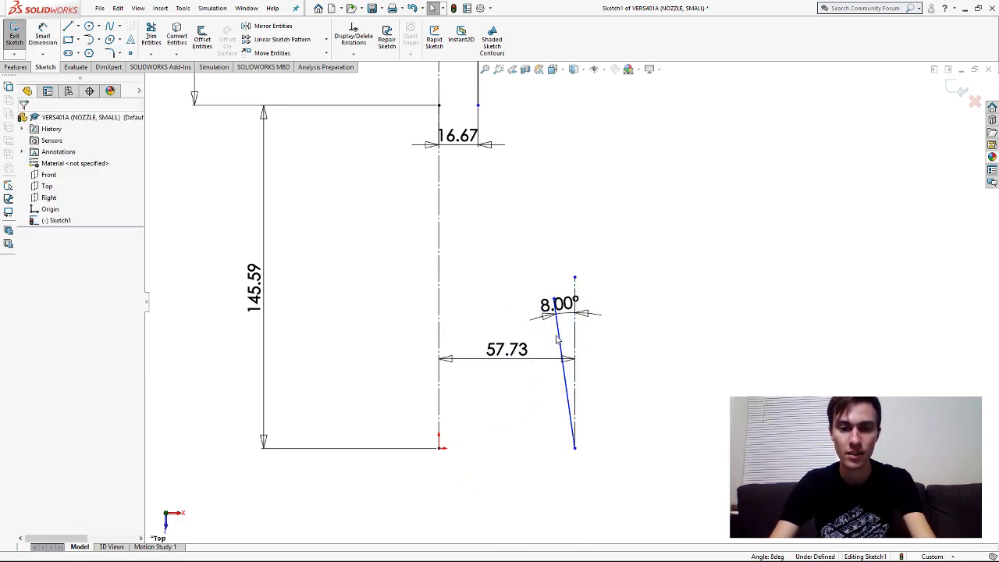
# - Convert the slanted line and the short vertical line at the 16.67 mm offset to construction geometry
pyautogui.click(561, 344)
pyautogui.click(39, 285)
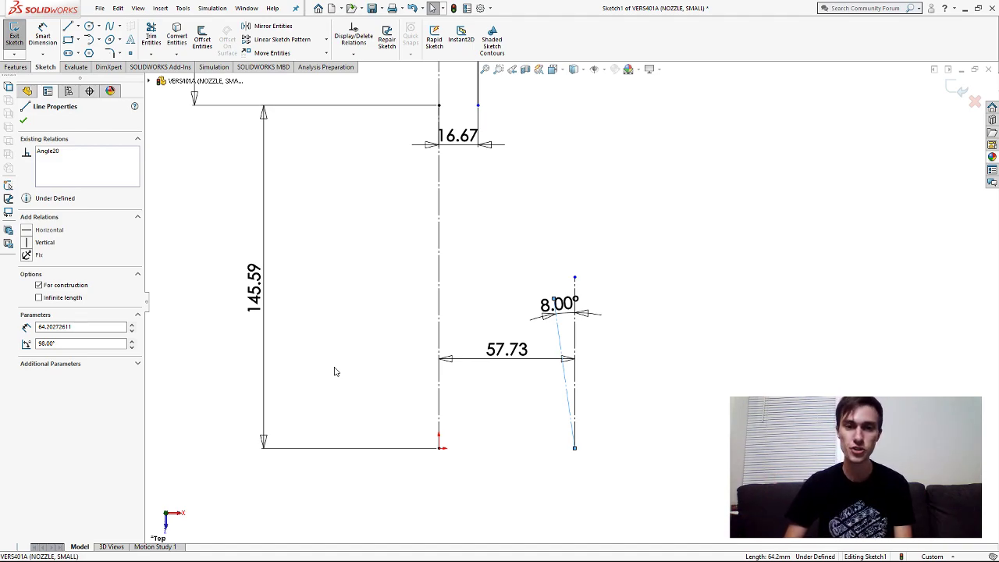
pyautogui.scroll(3, 531, 261)
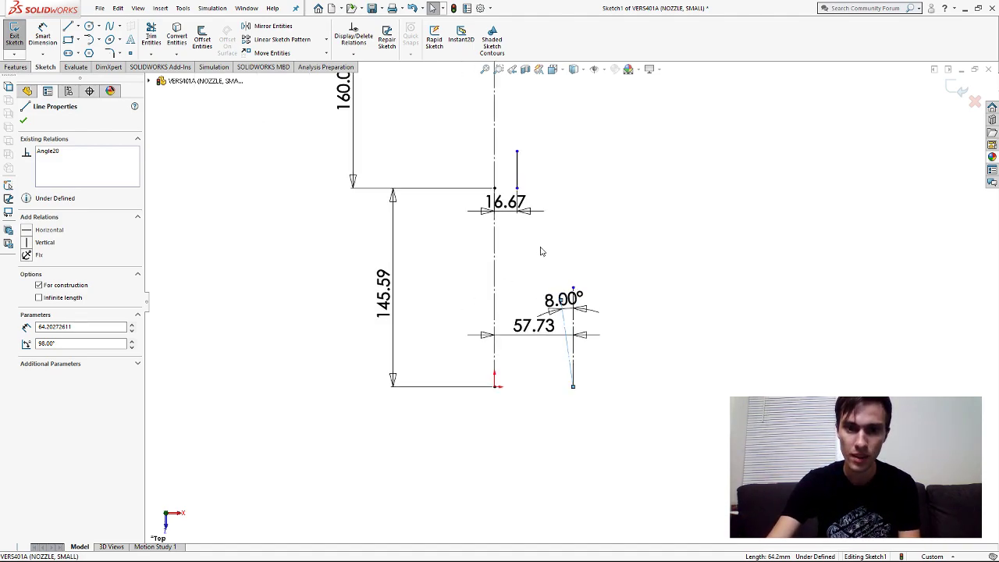
pyautogui.click(511, 163)
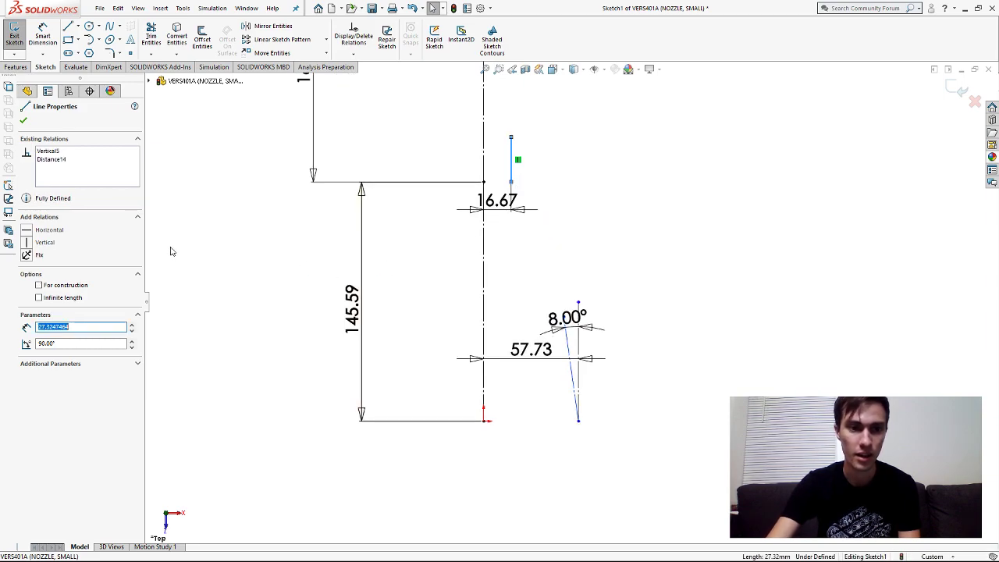
pyautogui.click(234, 286)
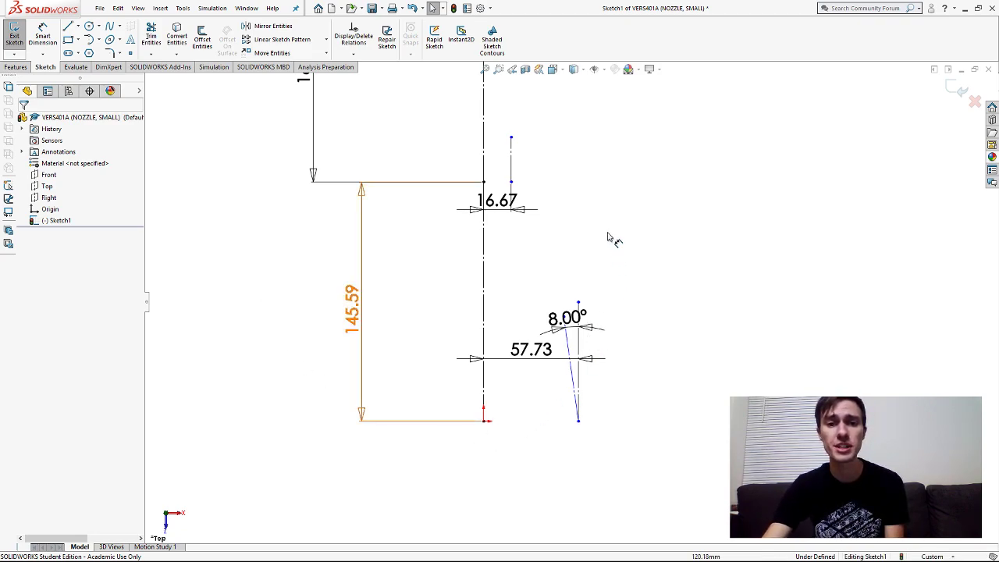
pyautogui.scroll(3, 601, 216)
pyautogui.scroll(-3, 569, 172)
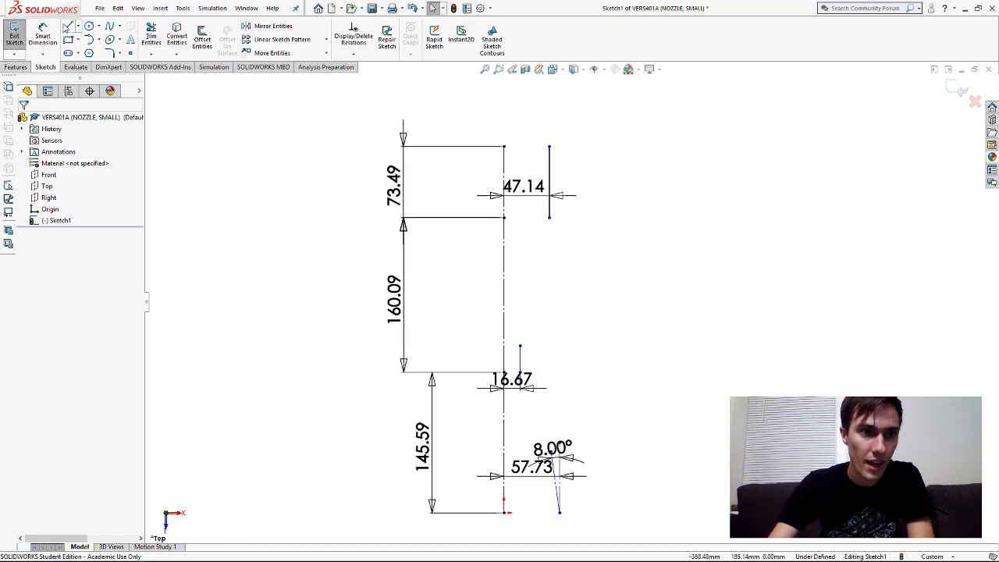
# - Sketch a slanted line about 40 mm long just below the upper vertical line, leaning toward the axis
pyautogui.click(68, 26)
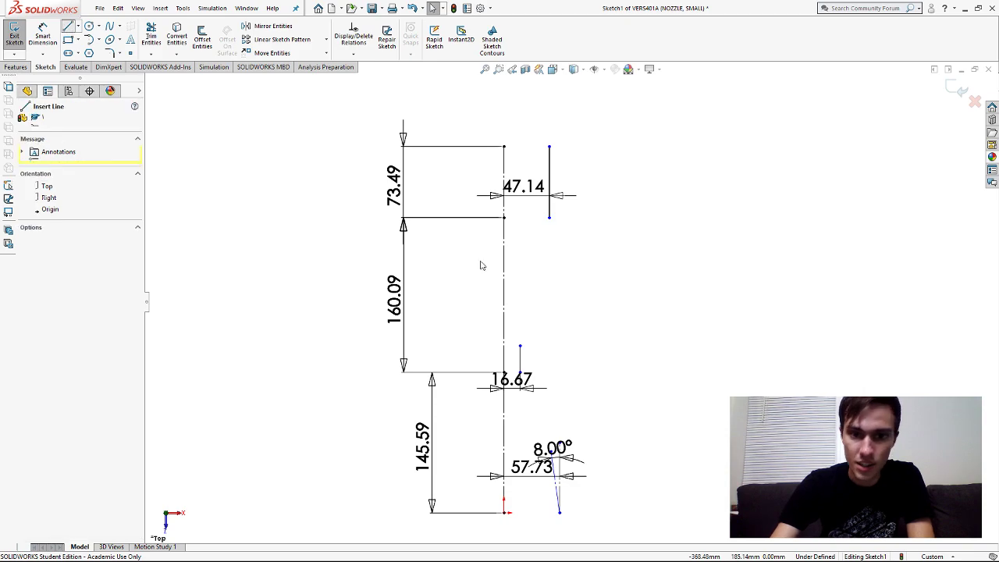
pyautogui.click(538, 241)
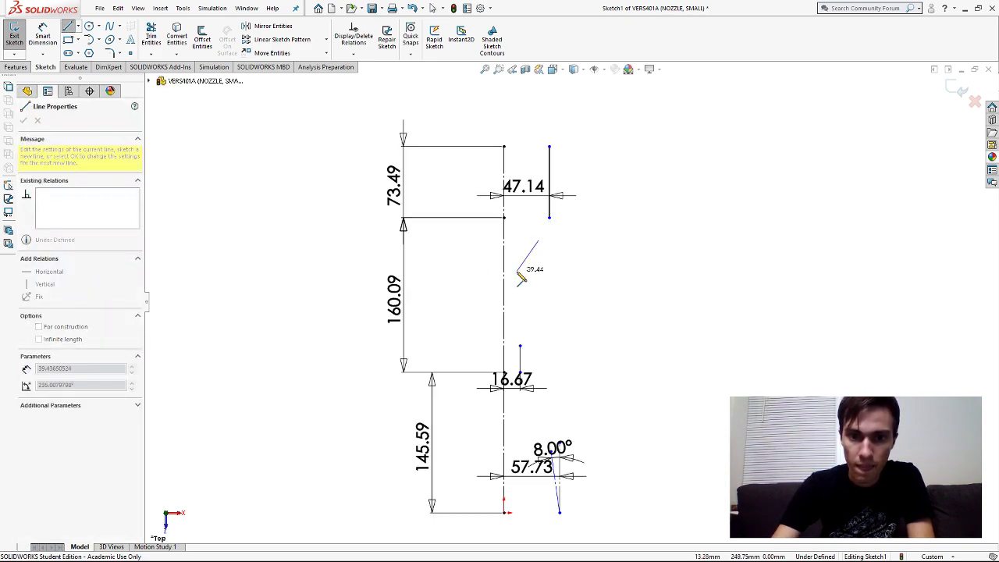
pyautogui.click(514, 274)
# - Dimension the angle between the new slanted line and the upper vertical line to 30 degrees
pyautogui.click(41, 33)
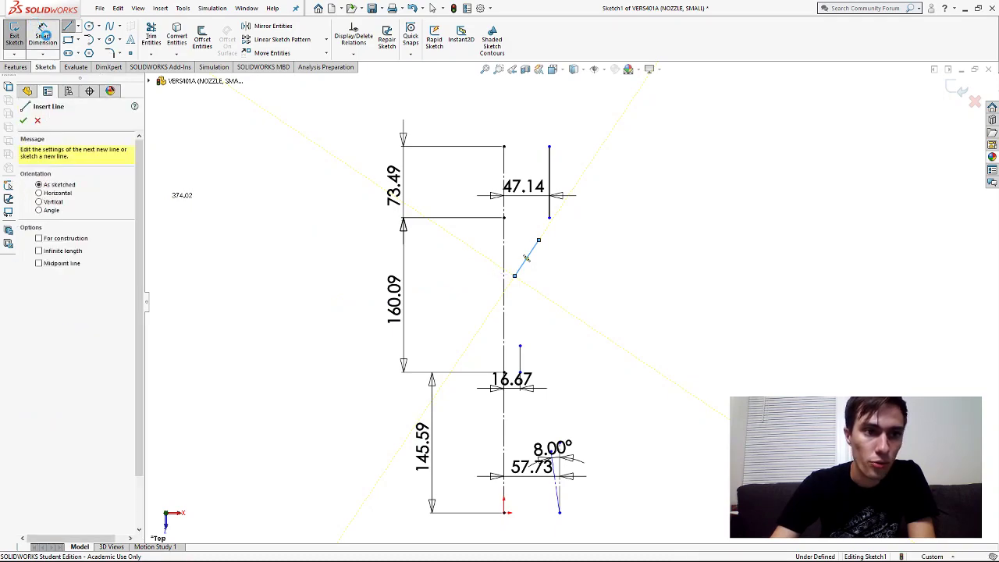
pyautogui.click(537, 244)
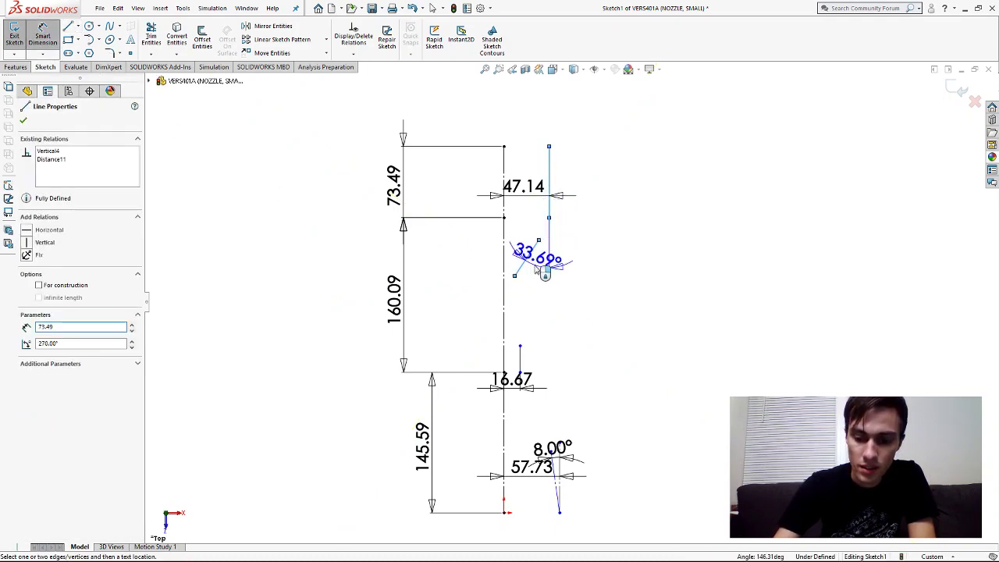
pyautogui.press('Escape')
pyautogui.click(538, 263)
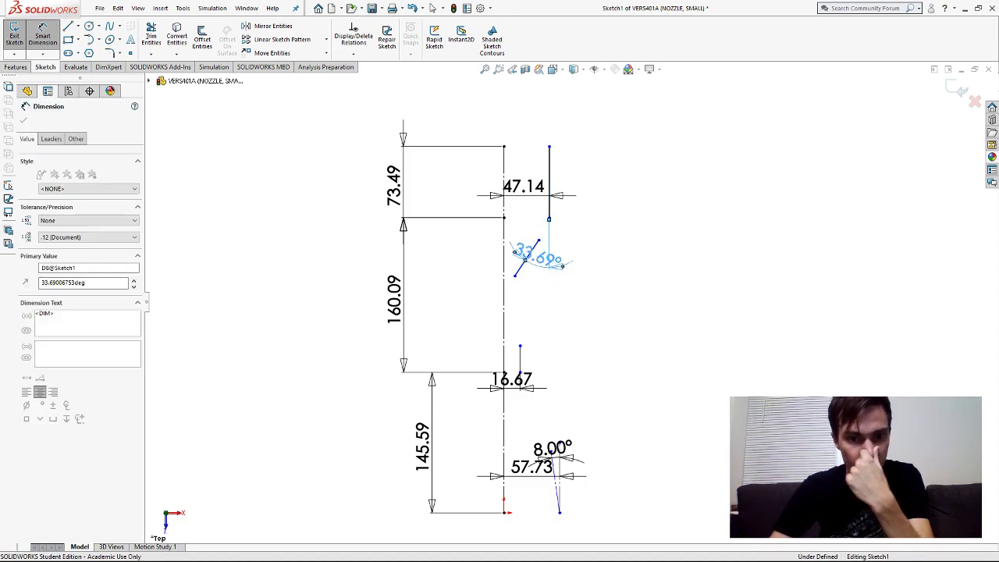
pyautogui.write('3')
pyautogui.press('Return')
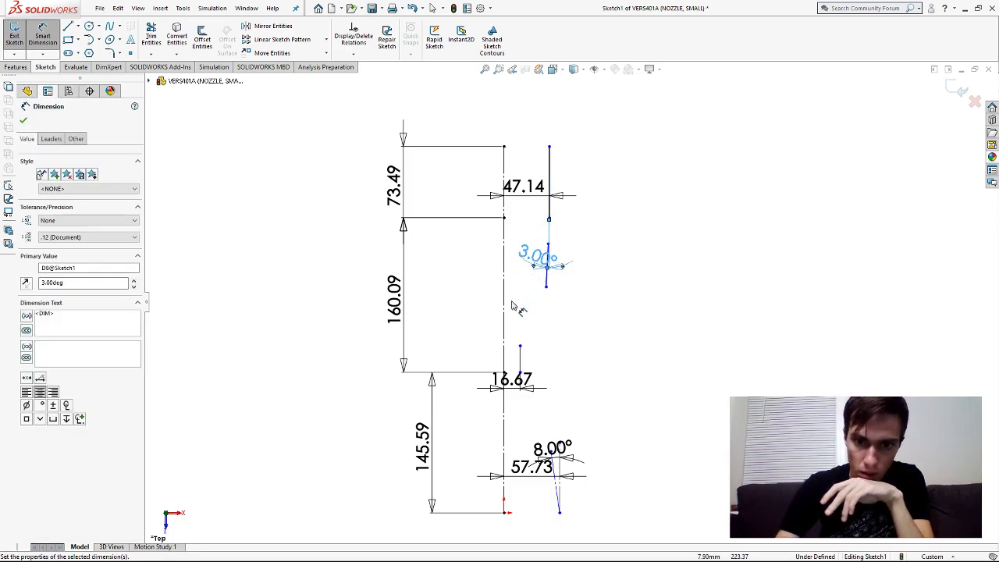
pyautogui.doubleClick(538, 261)
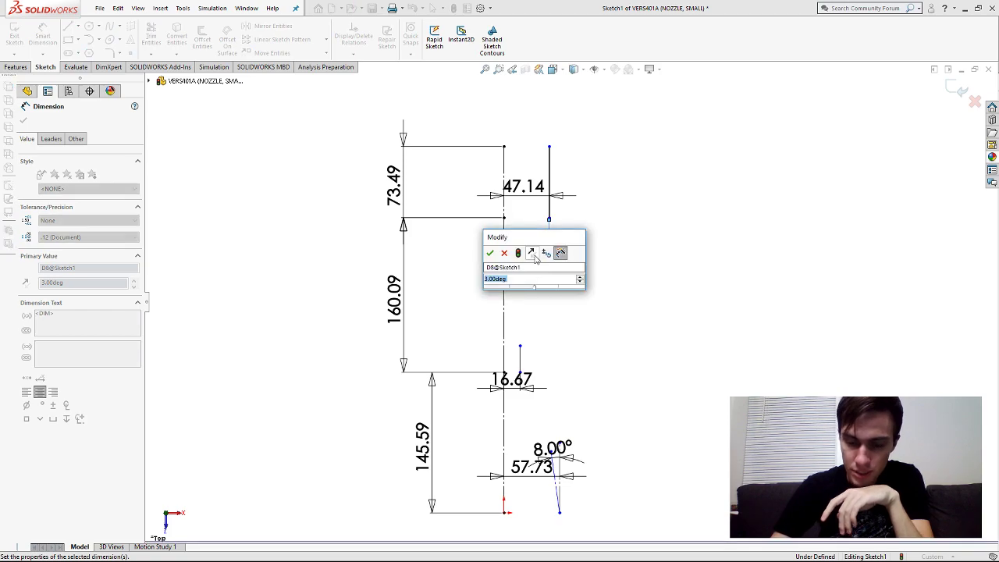
pyautogui.write('30')
pyautogui.press('Return')
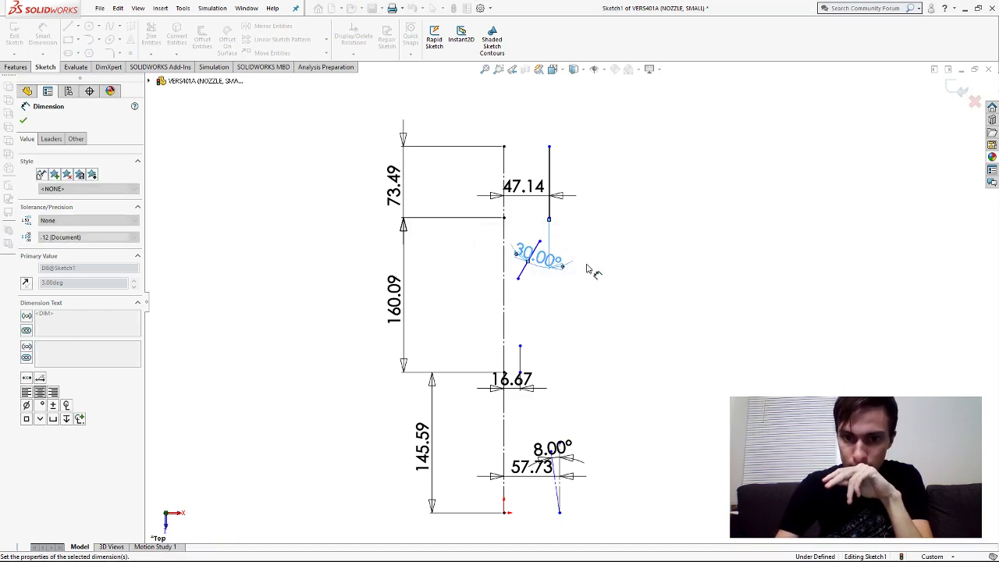
pyautogui.press('Escape')
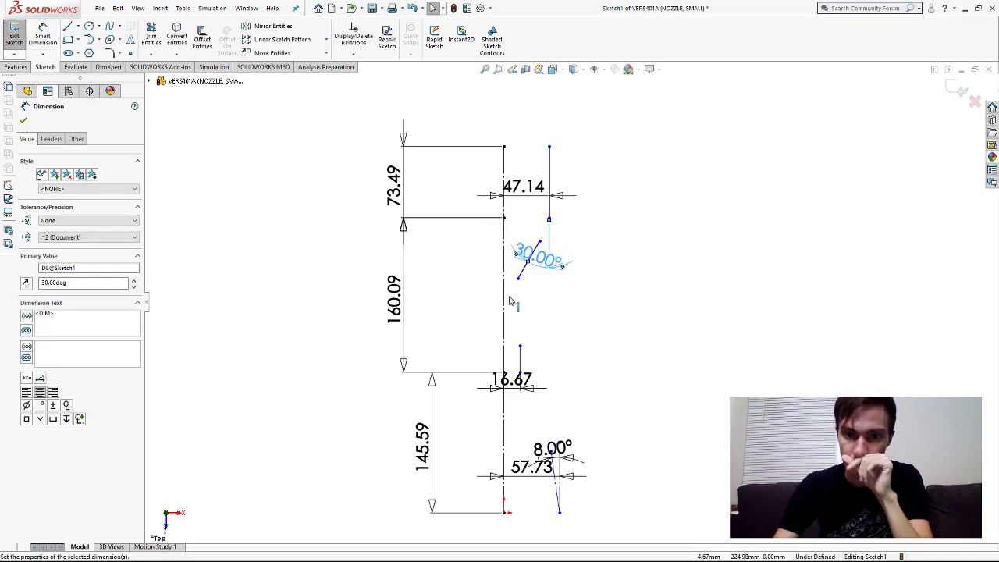
pyautogui.press('Escape')
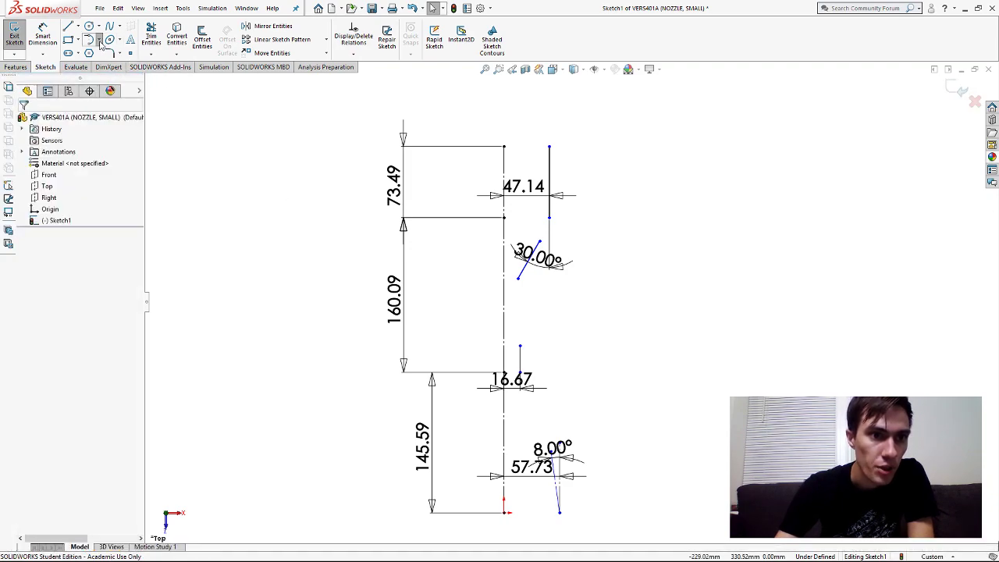
# - Sketch a centerpoint arc of about 227 mm radius sweeping about 7.6 degrees downward from the lower end of the 47.14 mm offset line
pyautogui.click(107, 57)
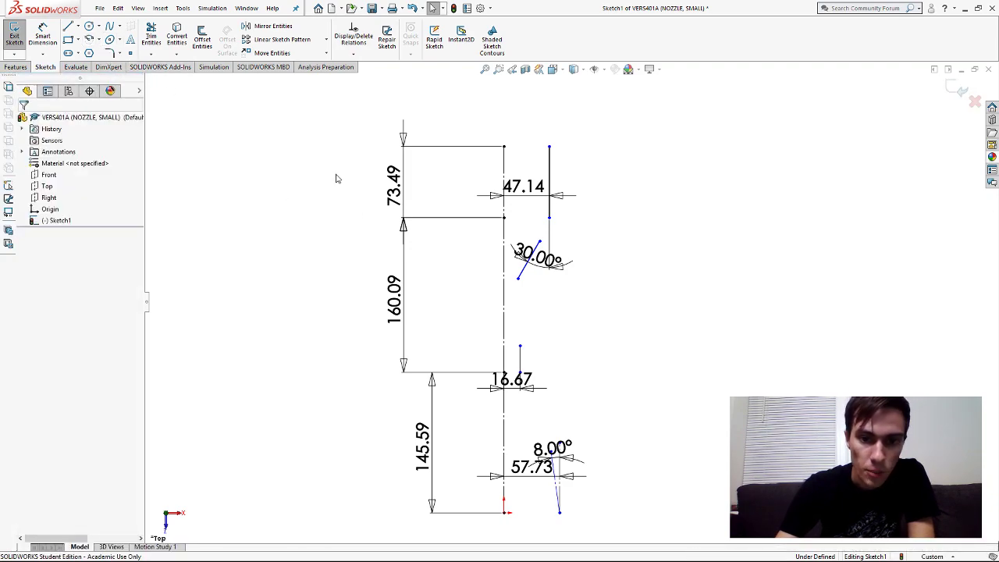
pyautogui.click(330, 218)
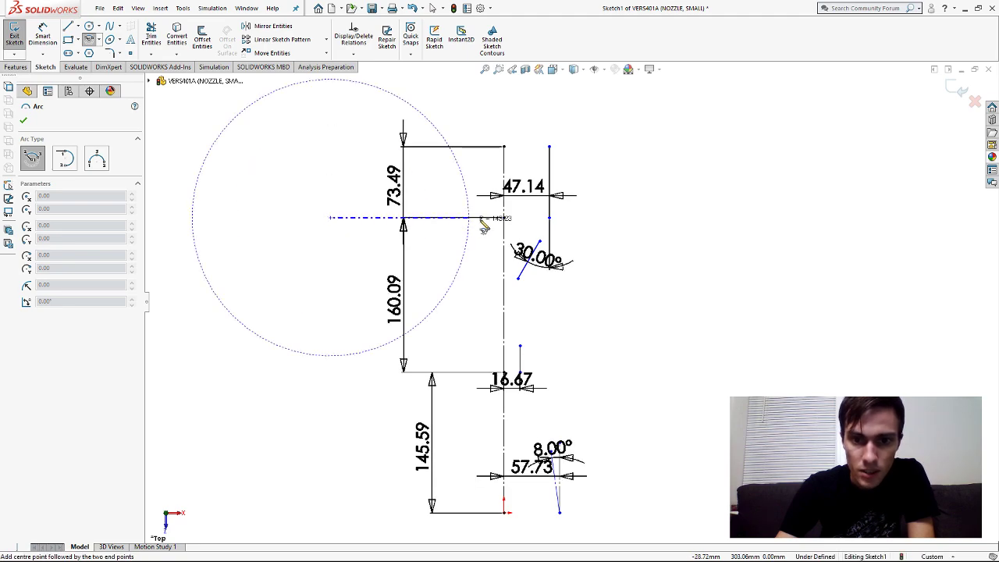
pyautogui.click(549, 219)
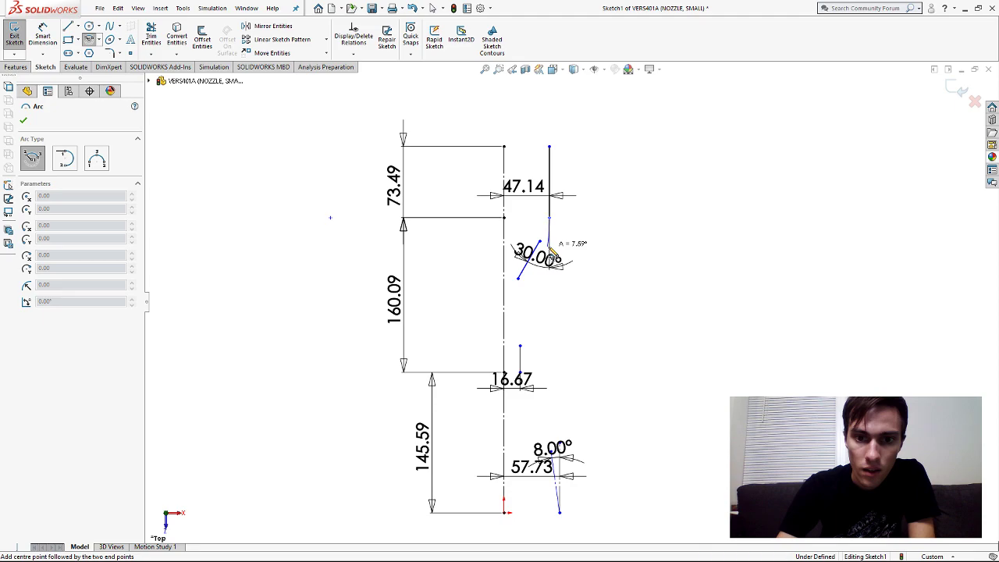
pyautogui.click(550, 249)
pyautogui.click(89, 40)
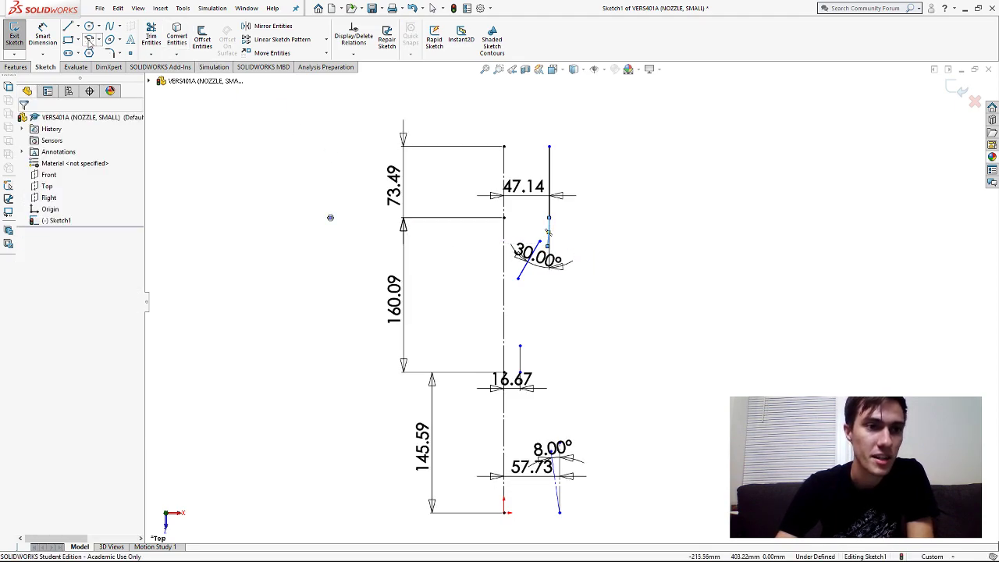
# - Trim away the loose slanted line that carries the 30 degree dimension beside the arc
pyautogui.click(151, 35)
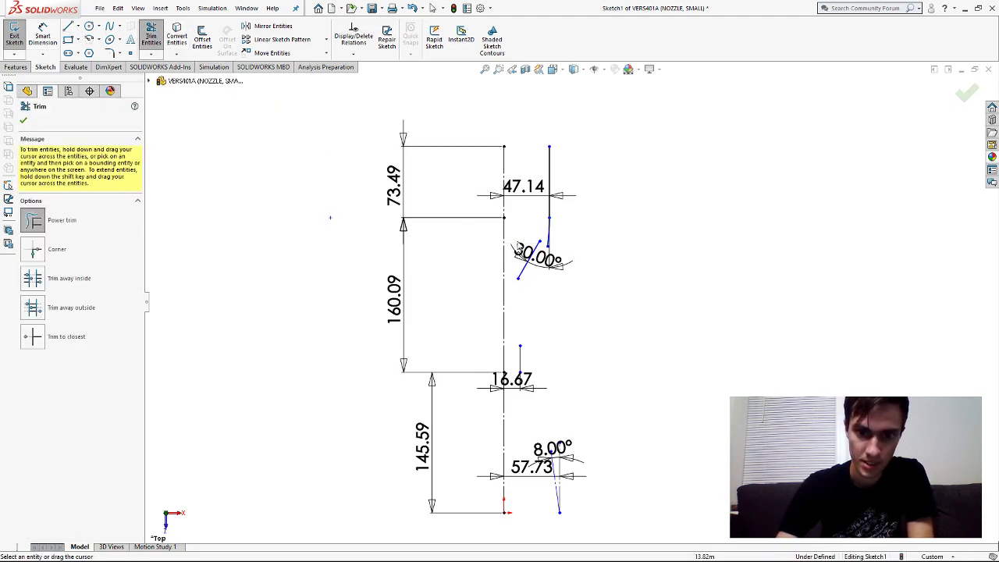
pyautogui.moveTo(518, 248); pyautogui.dragTo(543, 267)
# - Sketch a line about 40 mm long from the arc's lower end, tangent to the arc and heading toward the throat
pyautogui.click(68, 25)
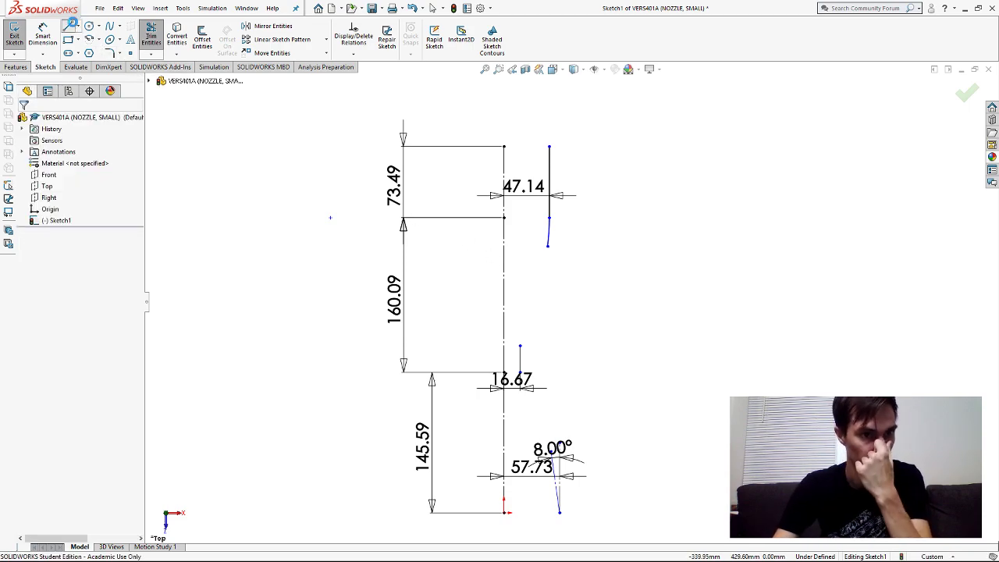
pyautogui.click(547, 247)
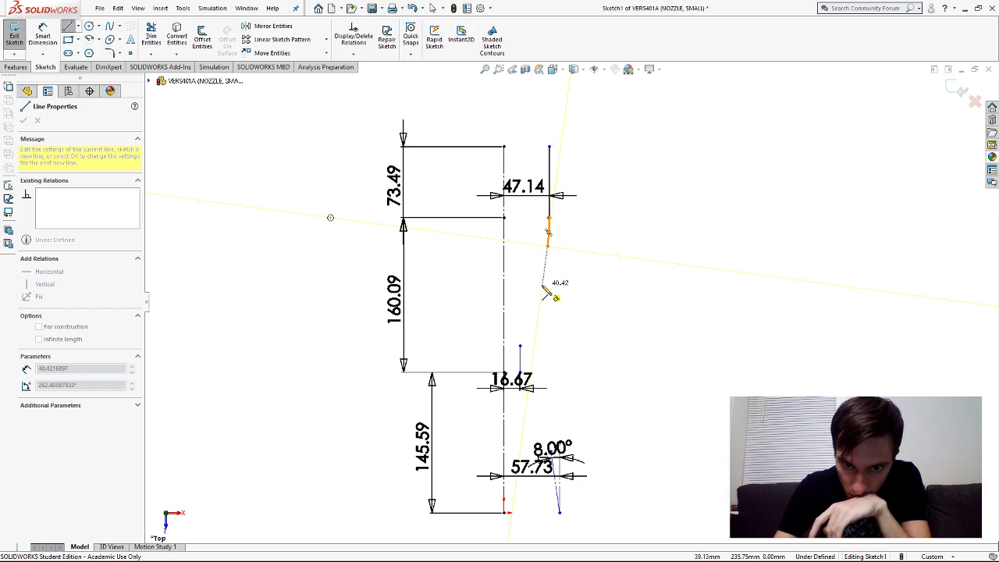
pyautogui.click(542, 285)
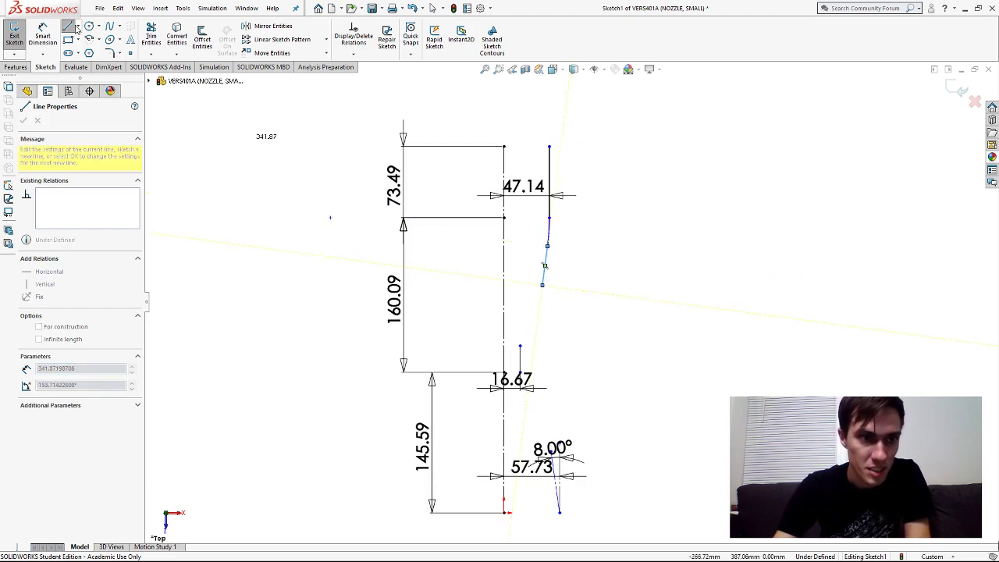
pyautogui.press('Escape')
# - Dimension the distance between the arc's center point and its upper endpoint to 101.22 mm
pyautogui.click(43, 35)
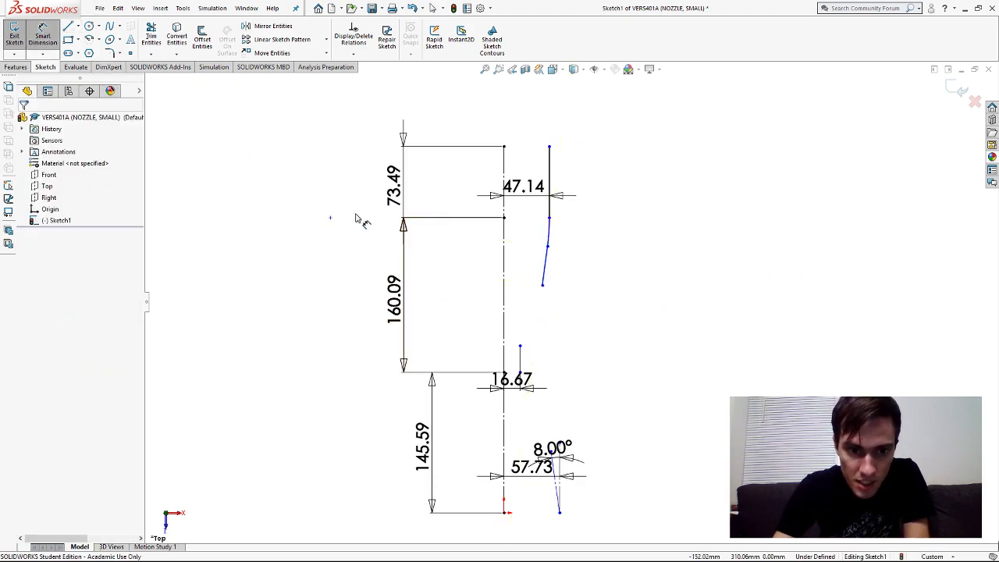
pyautogui.click(548, 220)
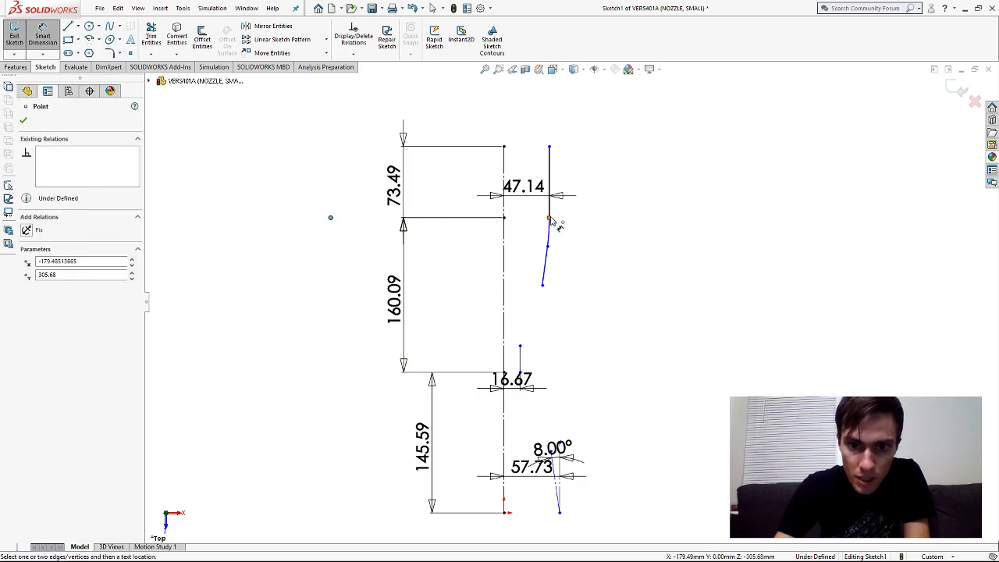
pyautogui.click(330, 216)
pyautogui.click(371, 255)
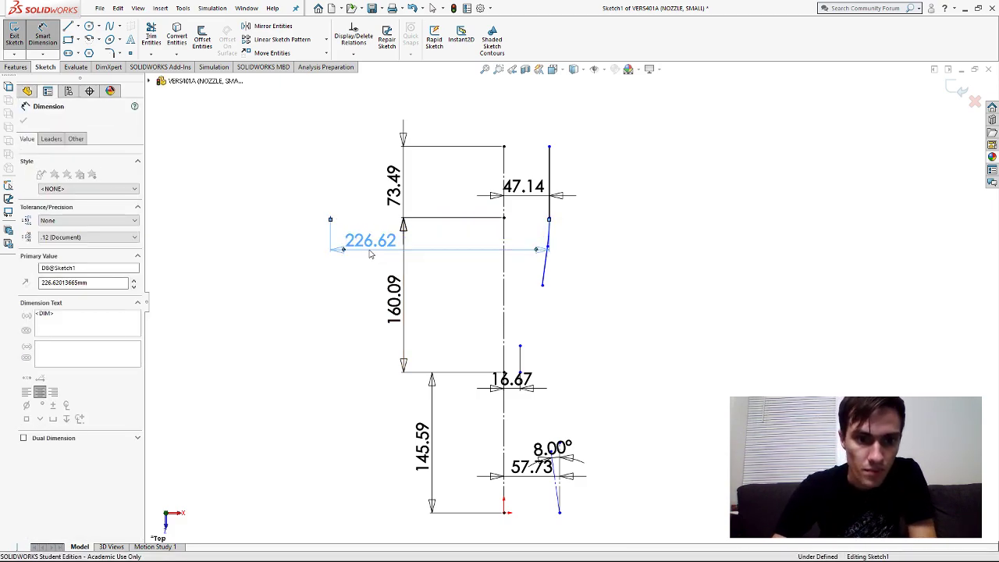
pyautogui.write('101.2')
pyautogui.press('Return')
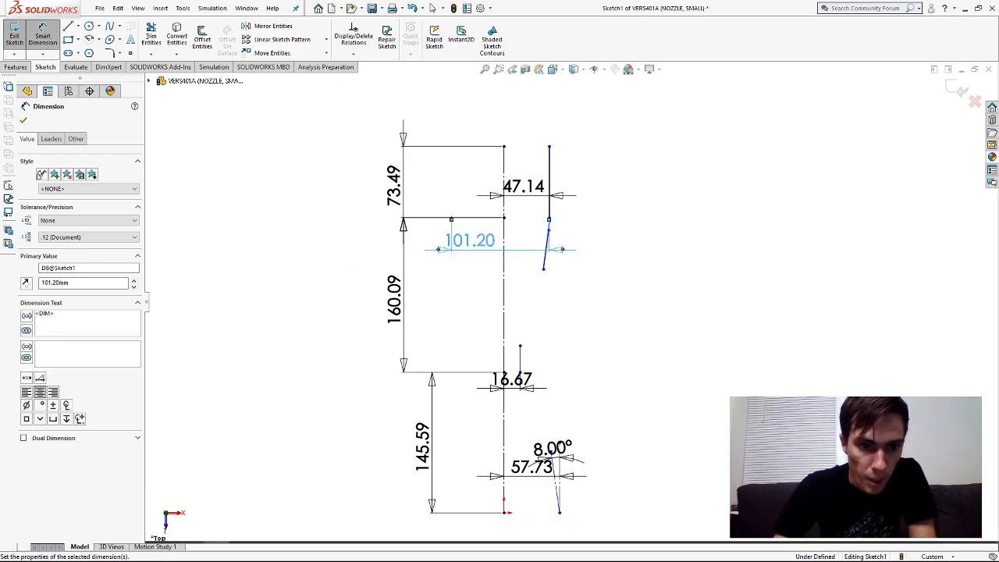
pyautogui.click(480, 248)
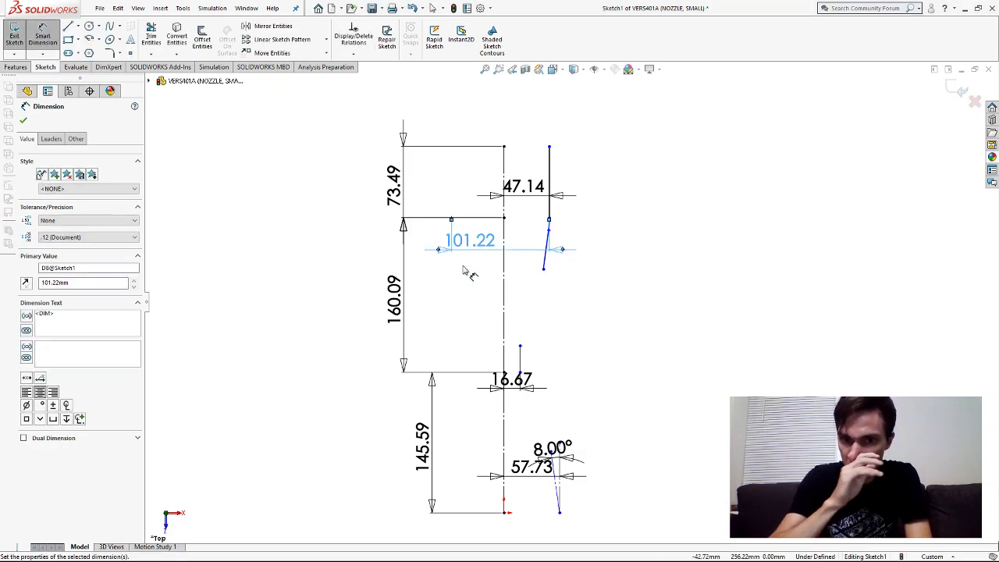
# - Dimension the angle between the tangent line and the upper vertical line to 30 degrees
pyautogui.click(543, 263)
pyautogui.click(549, 203)
pyautogui.click(543, 290)
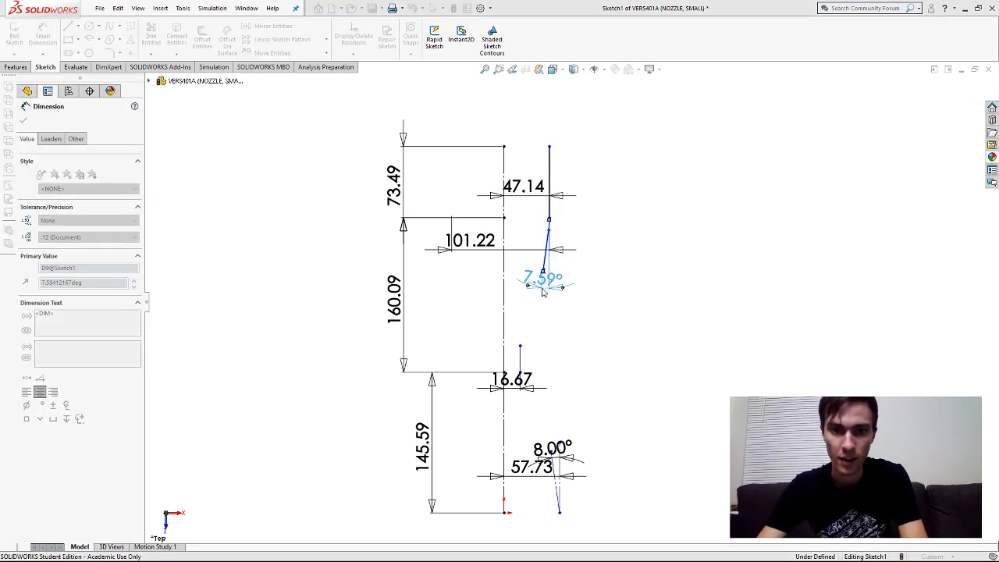
pyautogui.write('30')
pyautogui.press('Return')
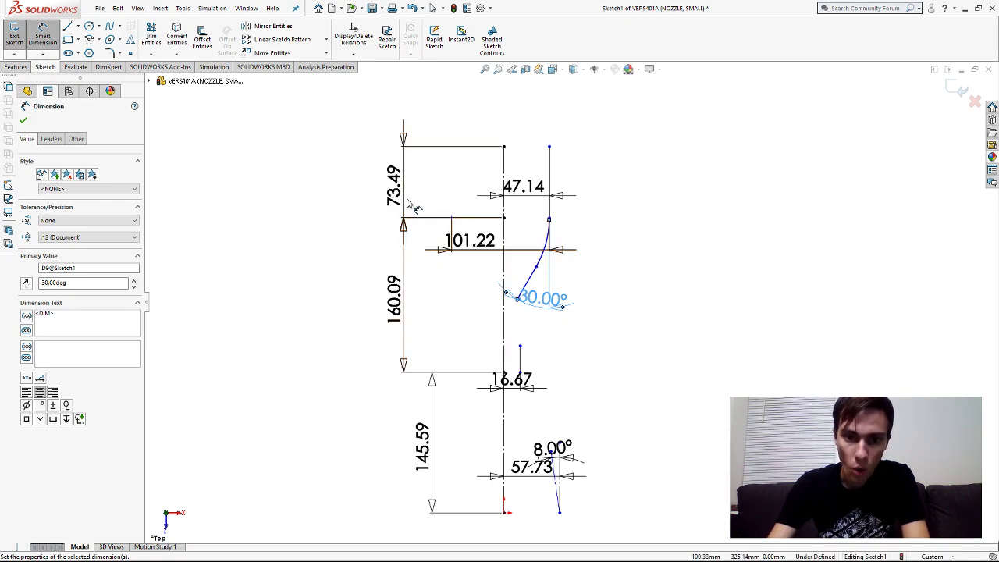
# - Flip the 73.49 mm dimension between the axis points to the opposite direction and delete it
pyautogui.scroll(-5, 538, 320)
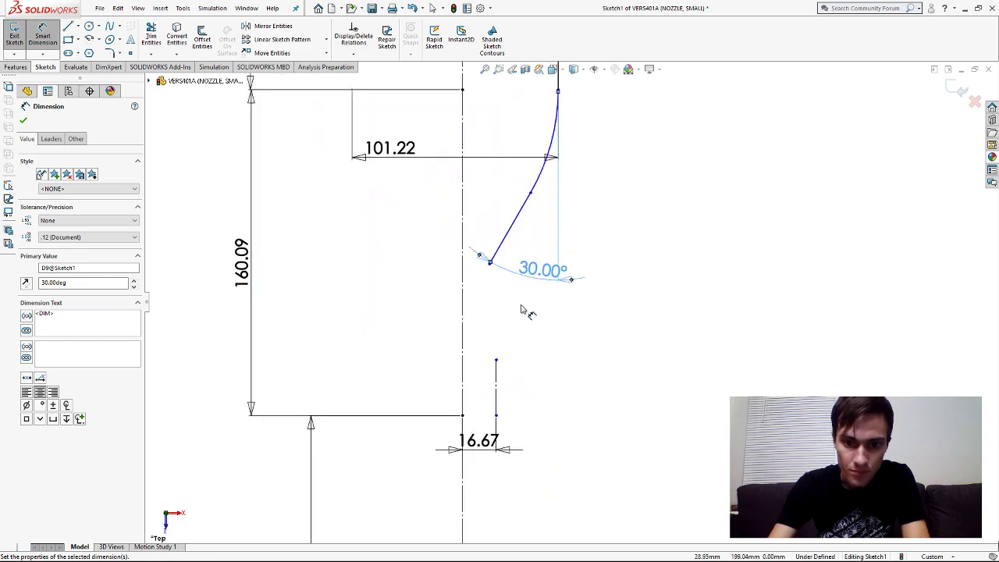
pyautogui.scroll(5, 521, 308)
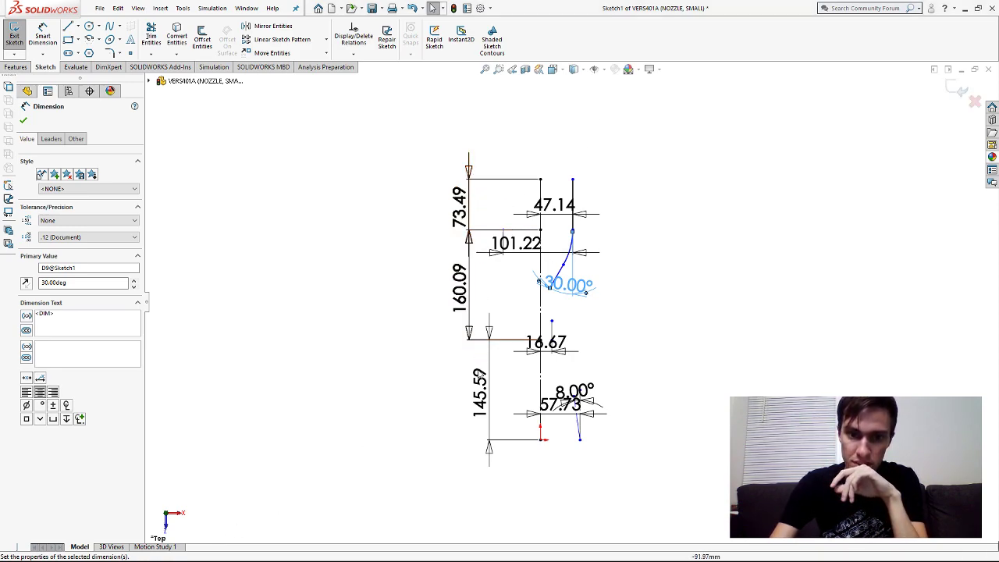
pyautogui.click(462, 202)
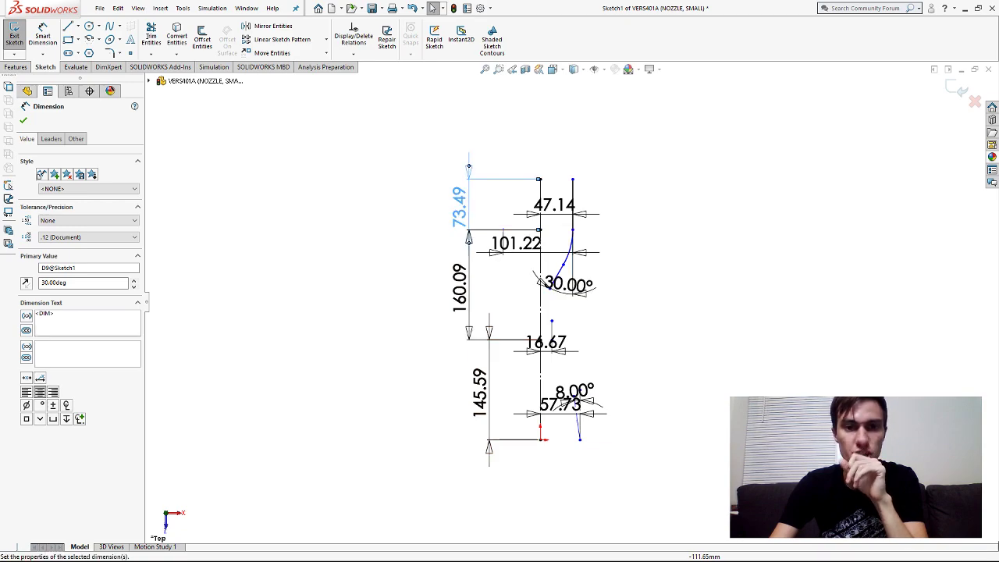
pyautogui.moveTo(465, 205); pyautogui.dragTo(466, 220)
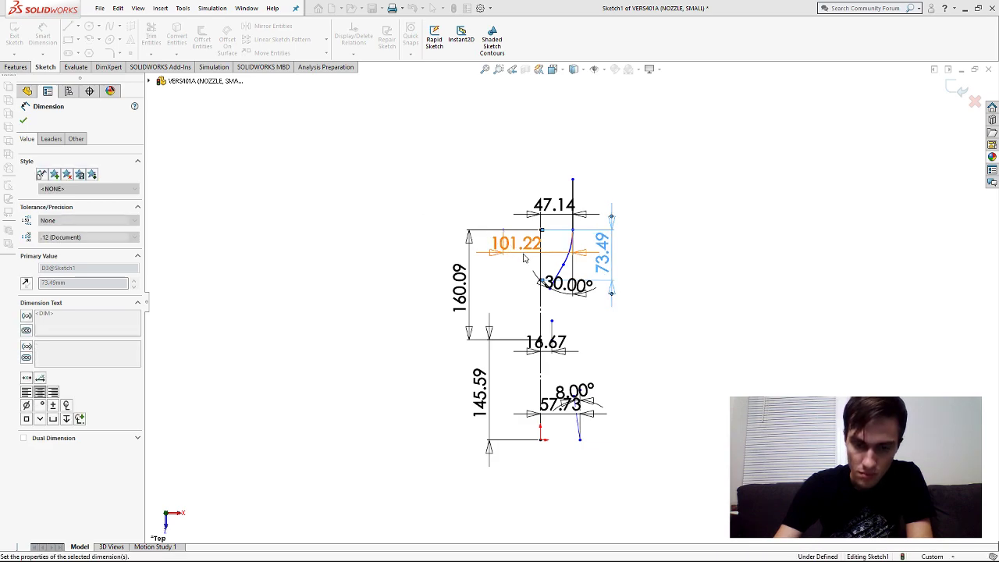
pyautogui.scroll(2, 525, 260)
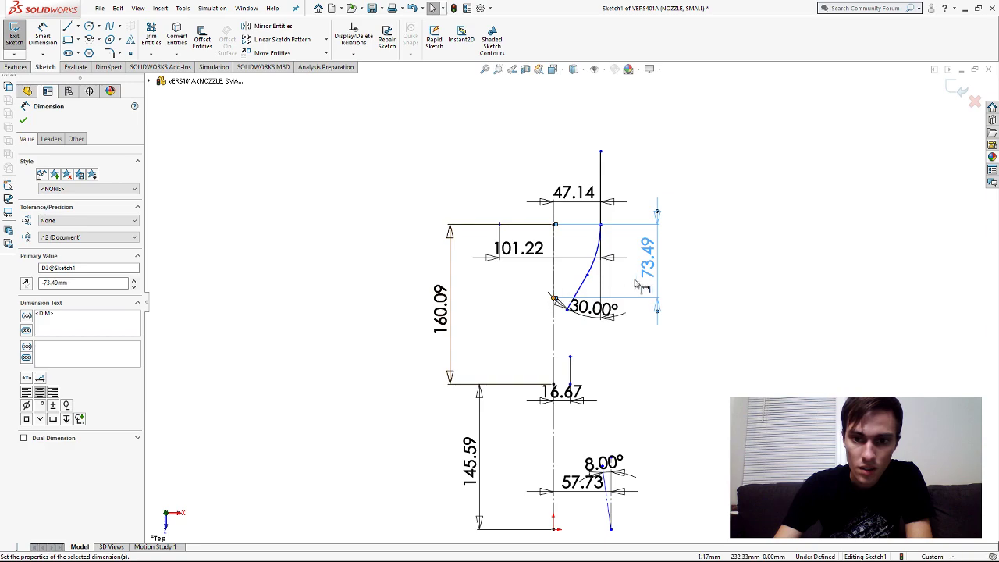
pyautogui.moveTo(651, 265); pyautogui.dragTo(373, 277)
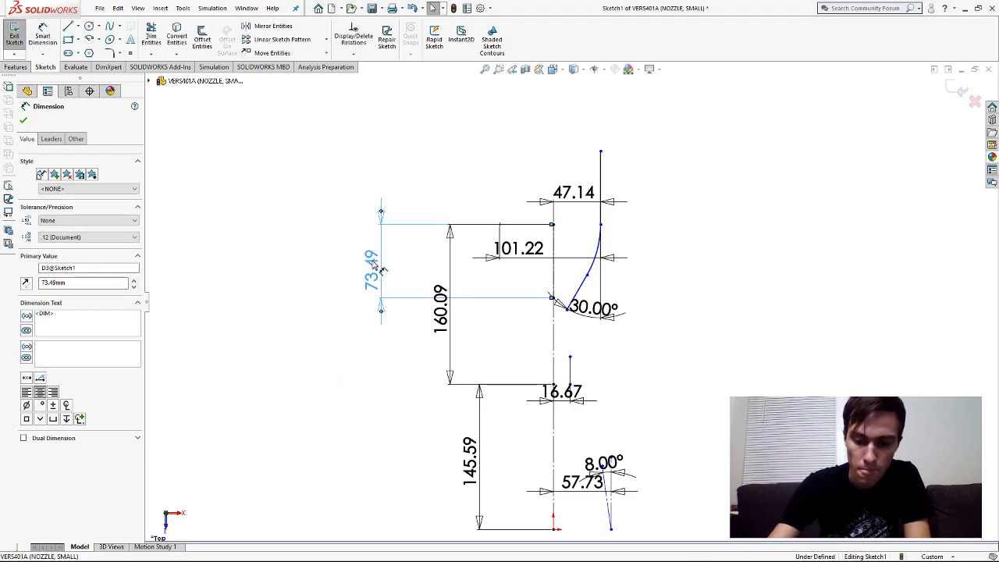
pyautogui.press('Delete')
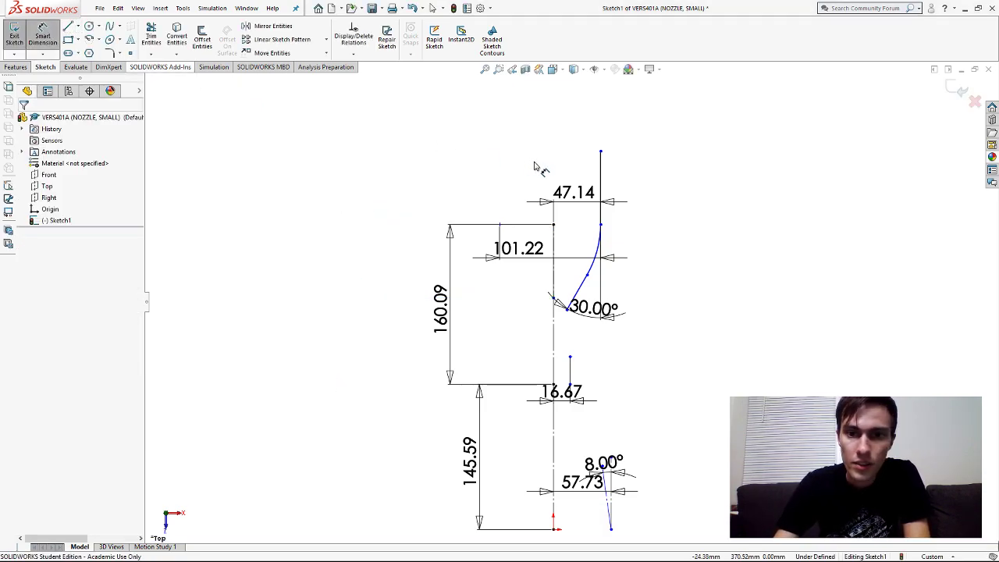
# - Dimension the length of the vertical line at the 47.14 mm offset to 73.49 mm
pyautogui.click(600, 178)
pyautogui.click(672, 204)
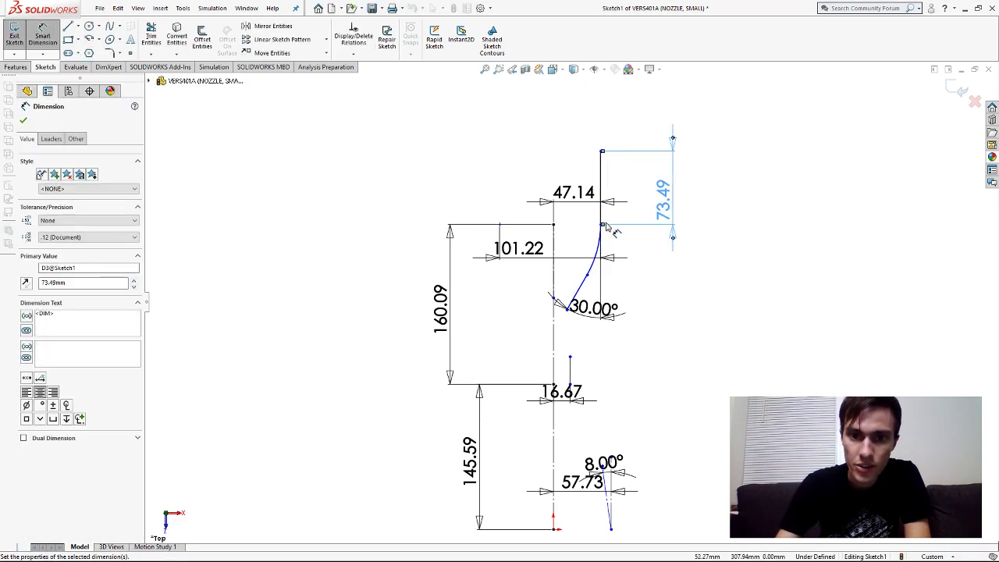
# - Dimension the vertical distance between the axis line's upper point and the top end of the 73.49 mm vertical line to 0 mm
pyautogui.click(45, 26)
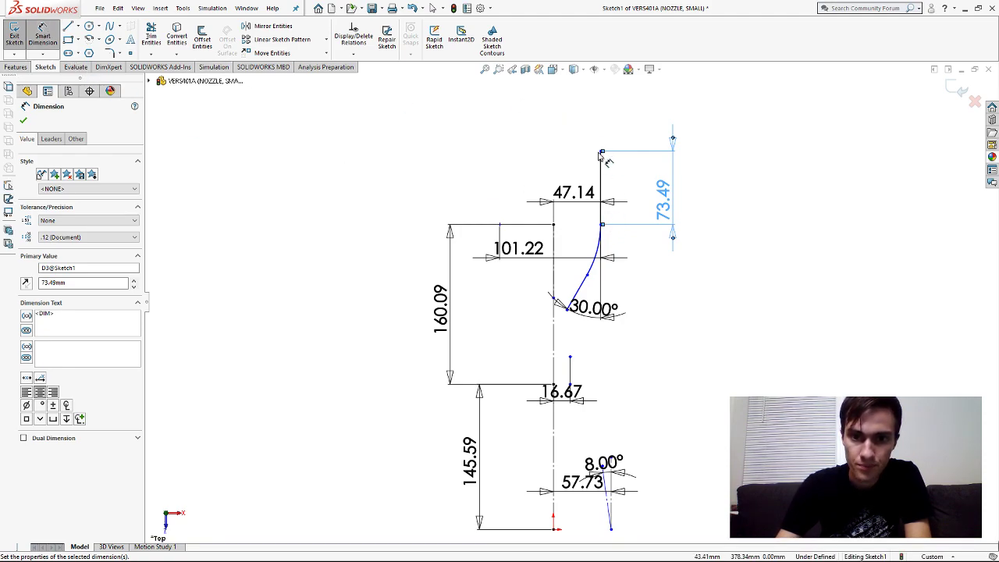
pyautogui.click(555, 224)
pyautogui.click(600, 151)
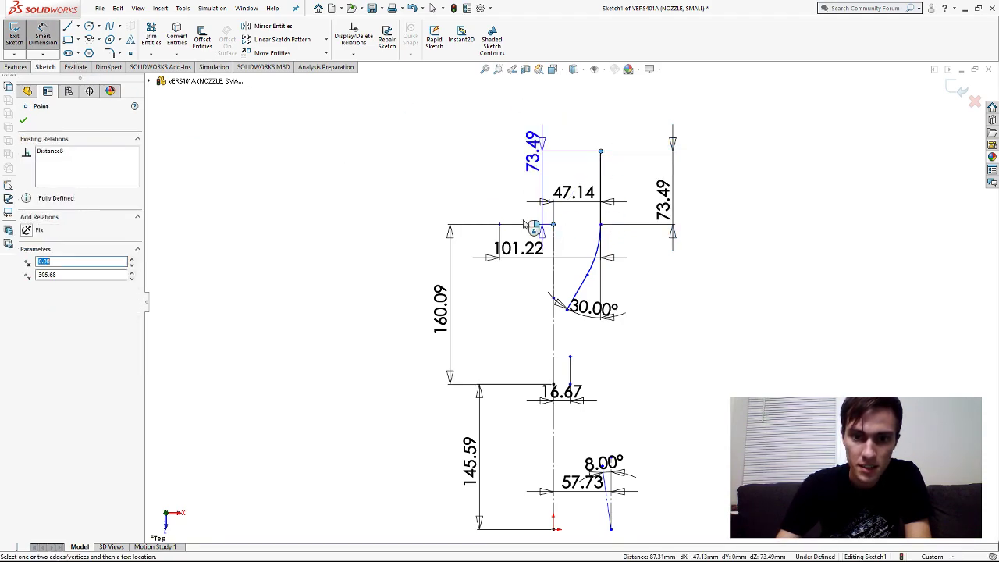
pyautogui.click(410, 197)
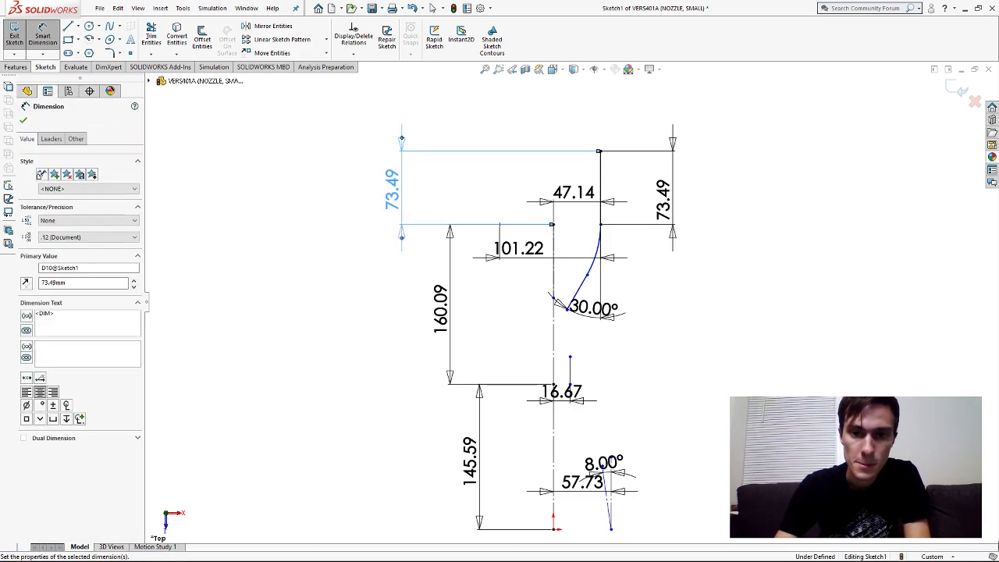
pyautogui.write('0')
pyautogui.press('Return')
pyautogui.scroll(-3, 593, 394)
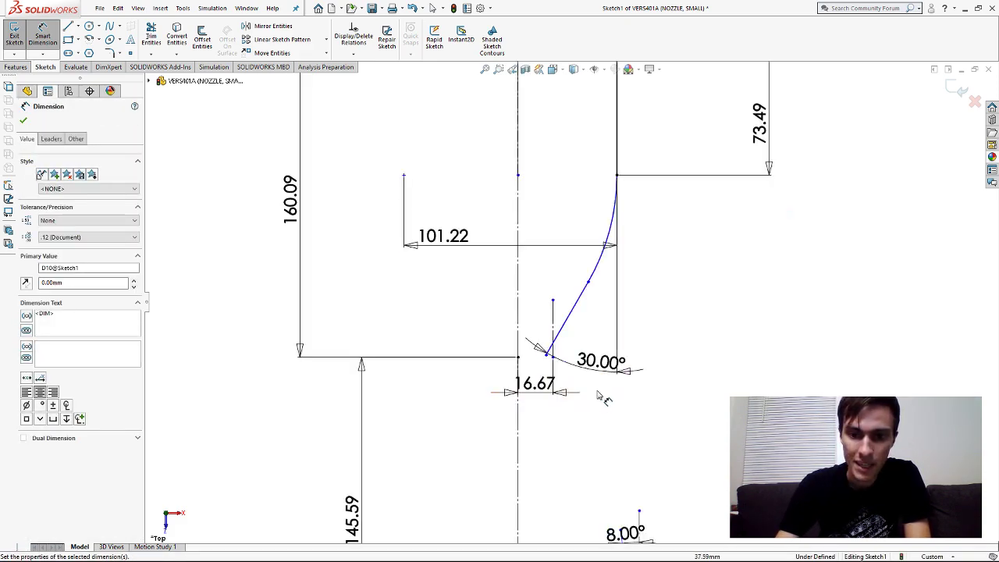
pyautogui.click(42, 36)
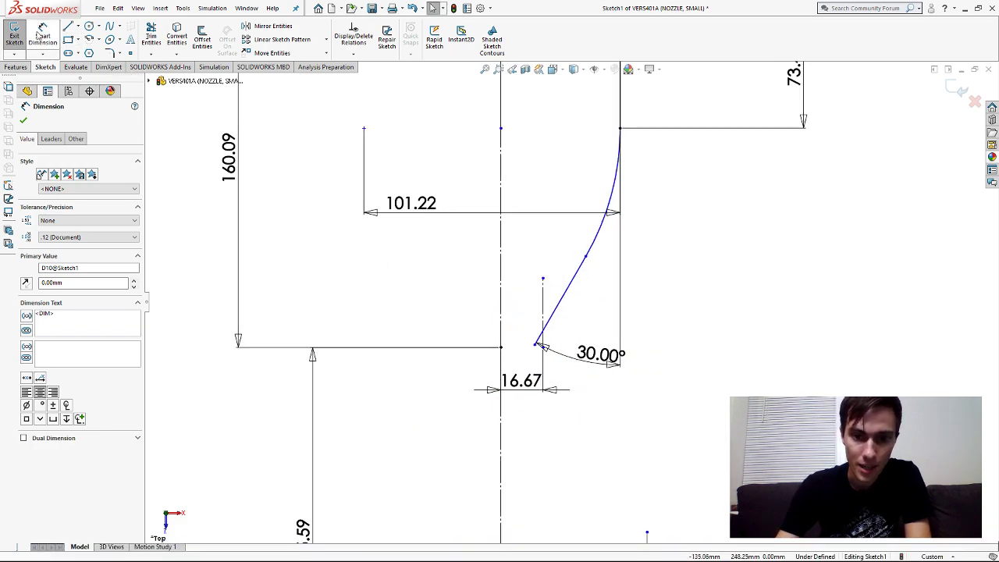
# - Trim off the lower part of the 30 degree line at a short perpendicular cutting line, and move its angle dimension up beside the remaining part
pyautogui.scroll(2, 546, 316)
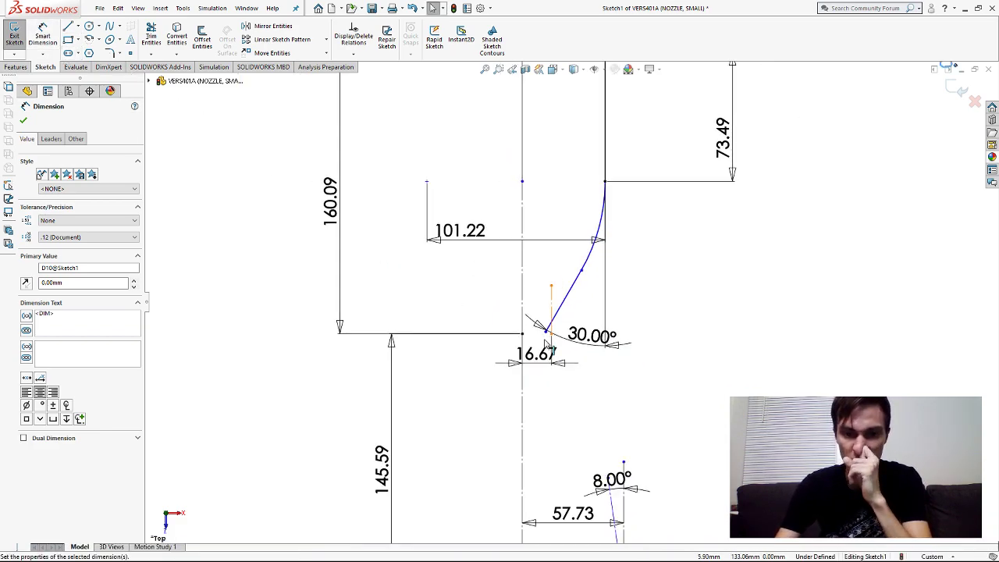
pyautogui.scroll(-3, 564, 282)
pyautogui.scroll(-2, 575, 340)
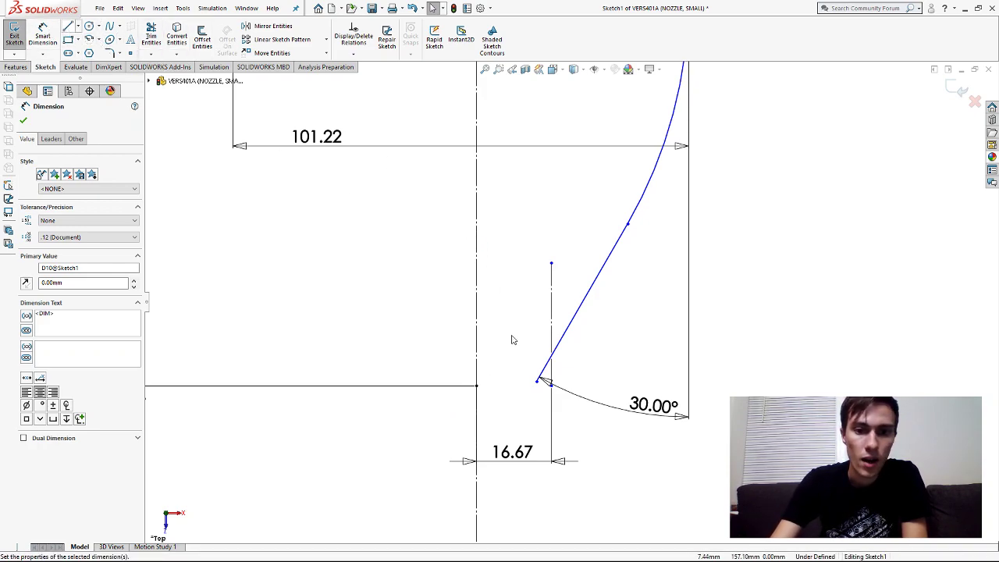
pyautogui.click(577, 320)
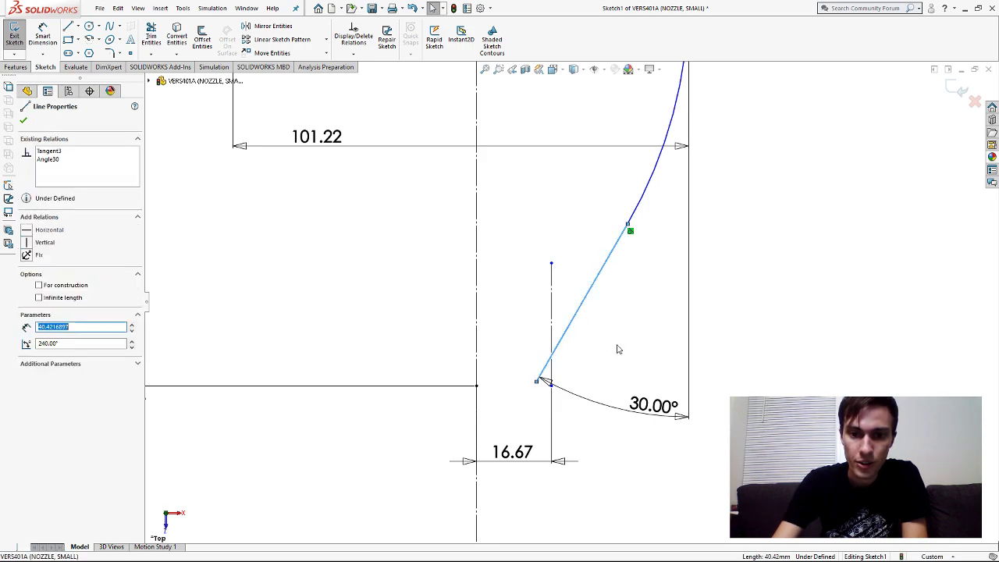
pyautogui.click(68, 26)
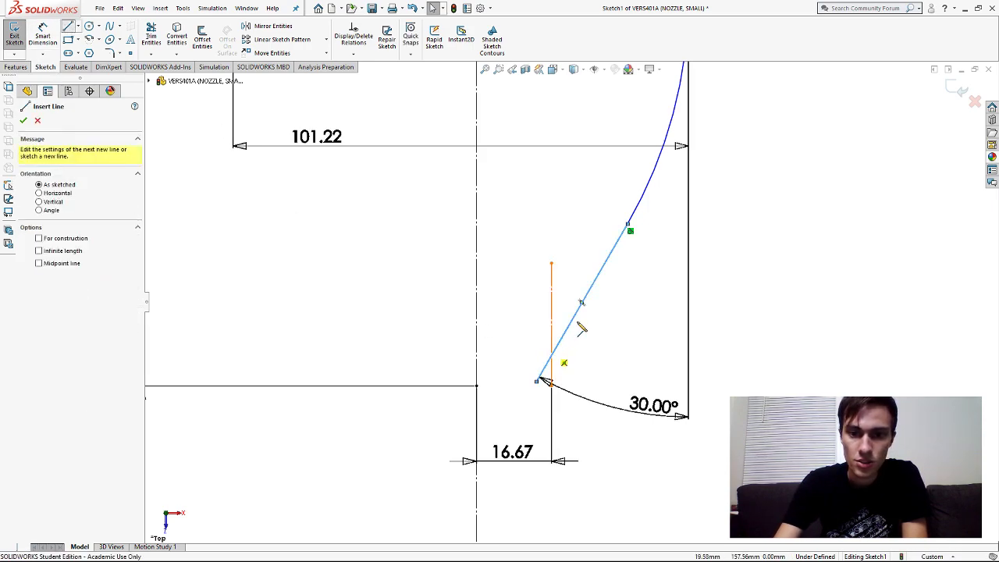
pyautogui.click(602, 337)
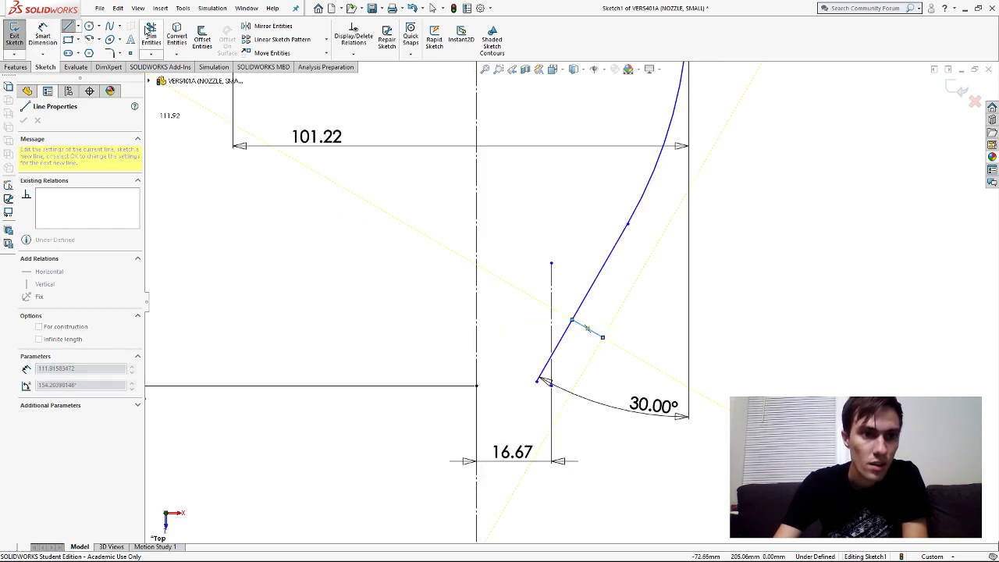
pyautogui.click(151, 37)
pyautogui.moveTo(573, 350); pyautogui.dragTo(562, 331)
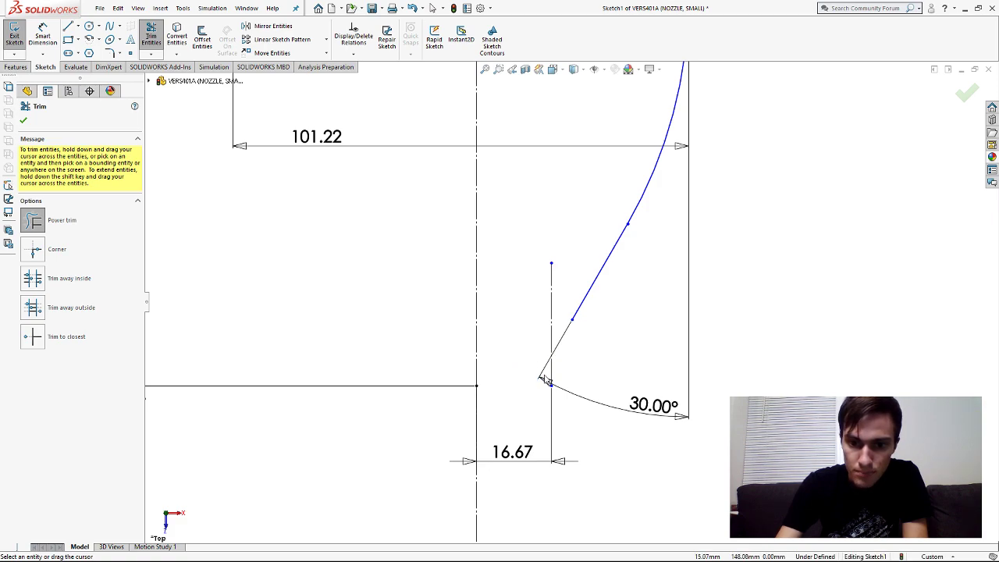
pyautogui.click(150, 37)
pyautogui.moveTo(650, 414); pyautogui.dragTo(659, 283)
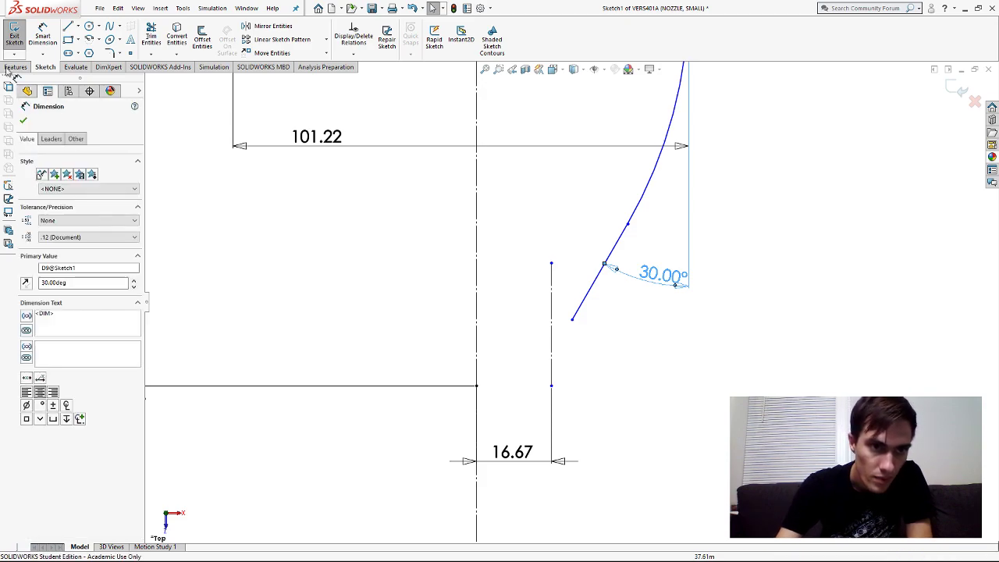
# - Sketch a centerpoint arc of about 33.4 mm radius, centered level with the throat point, from the 30 degree line's lower end to just below the throat
pyautogui.click(89, 41)
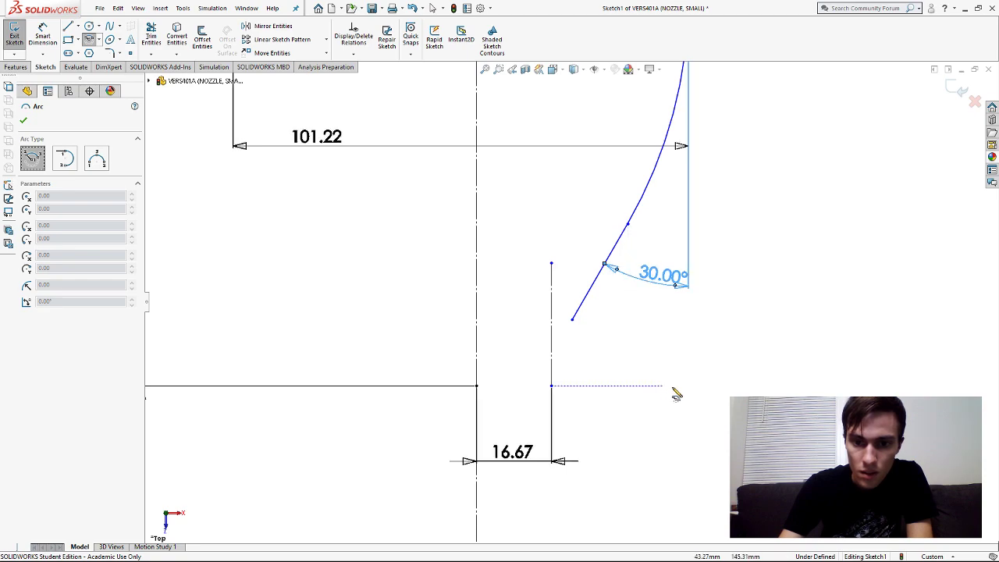
pyautogui.click(707, 385)
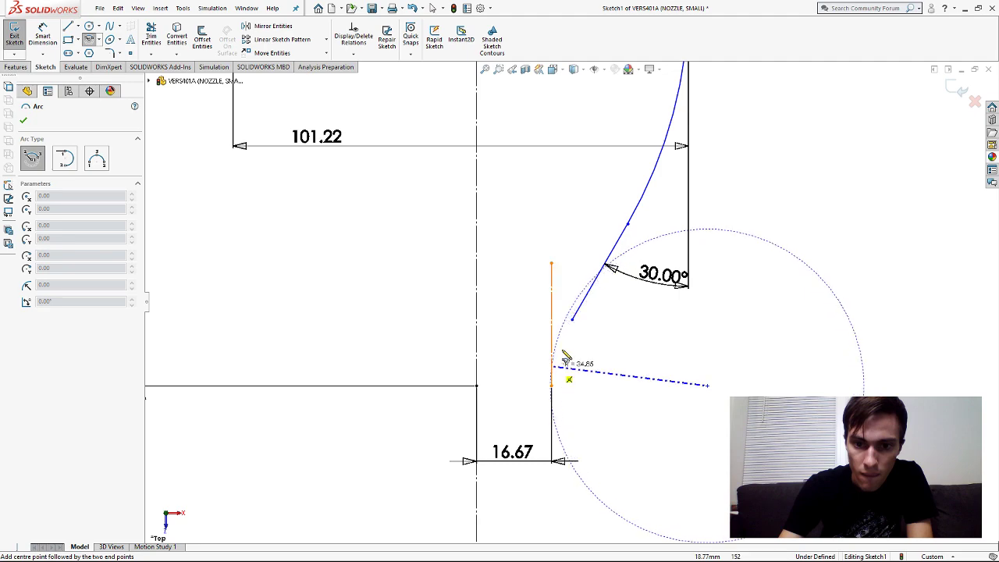
pyautogui.click(572, 321)
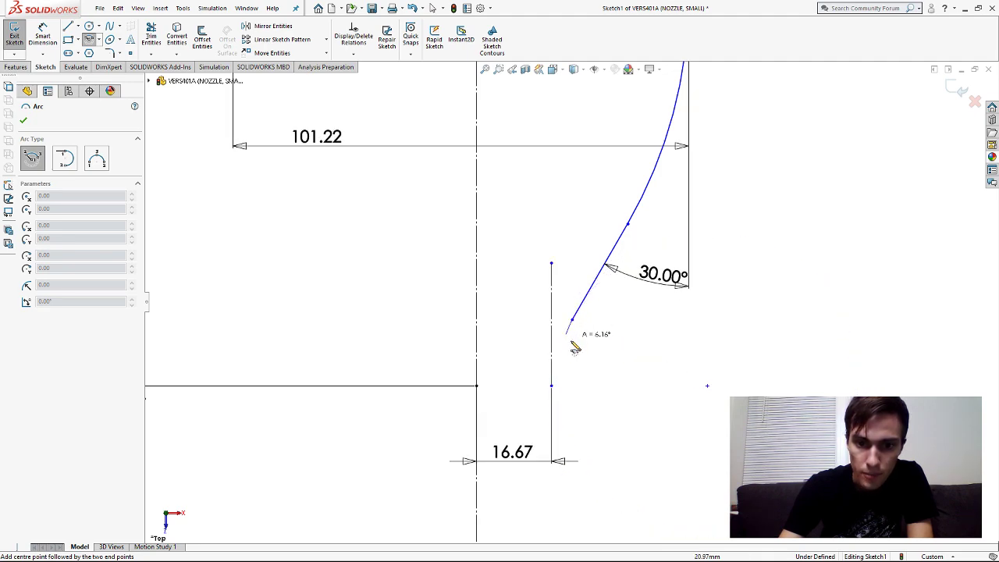
pyautogui.click(570, 407)
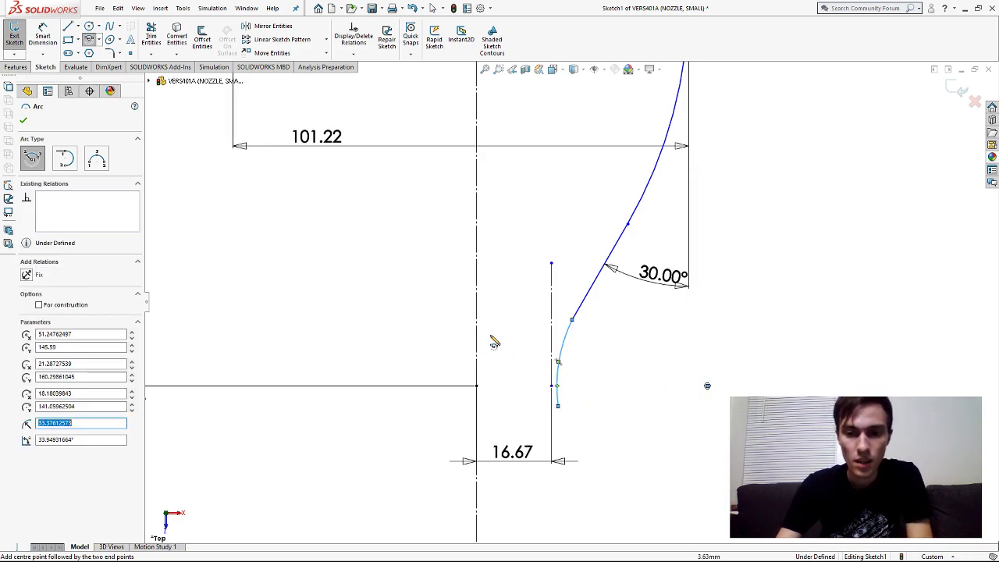
pyautogui.click(43, 35)
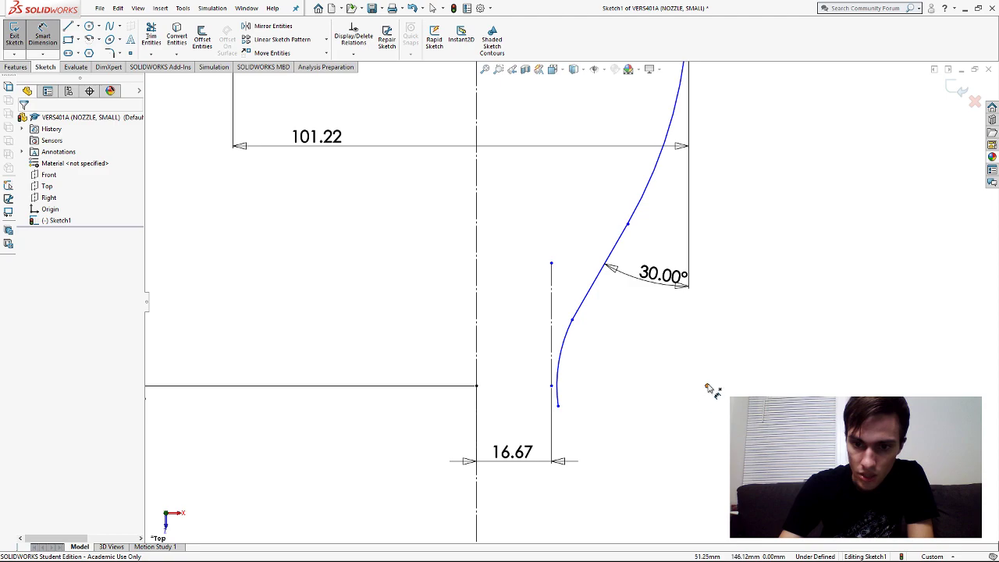
pyautogui.click(706, 386)
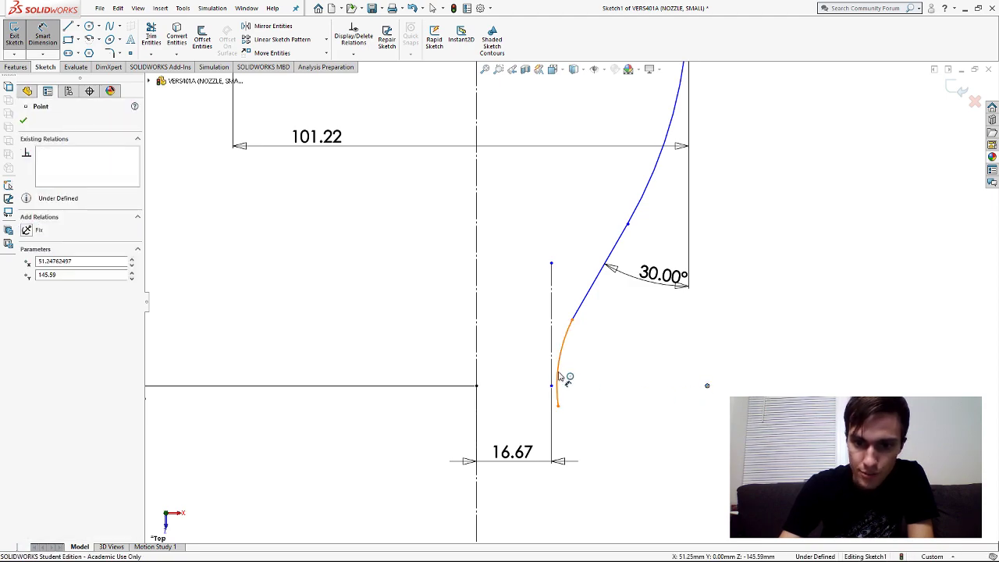
pyautogui.click(558, 376)
pyautogui.click(628, 398)
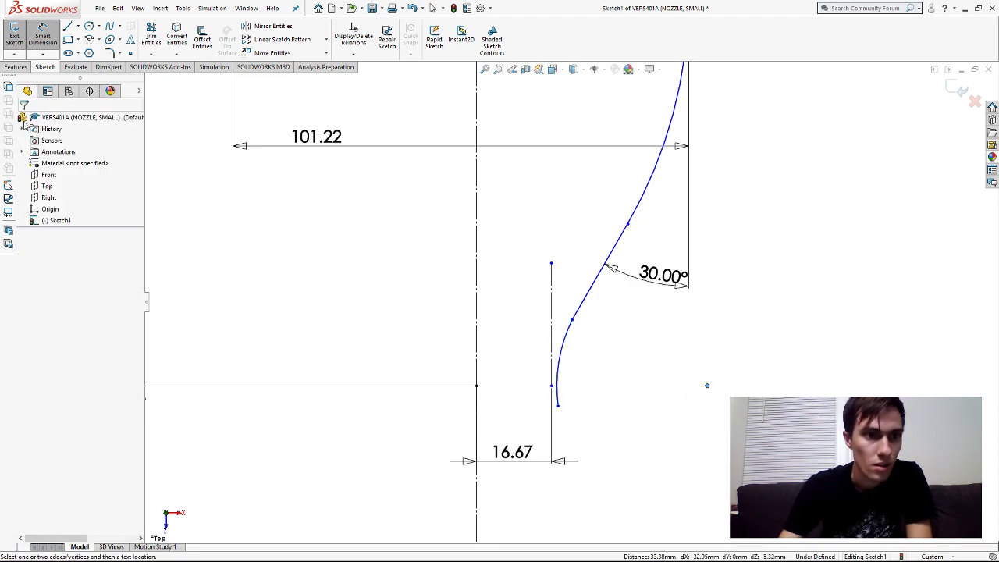
pyautogui.click(558, 365)
pyautogui.press('Escape')
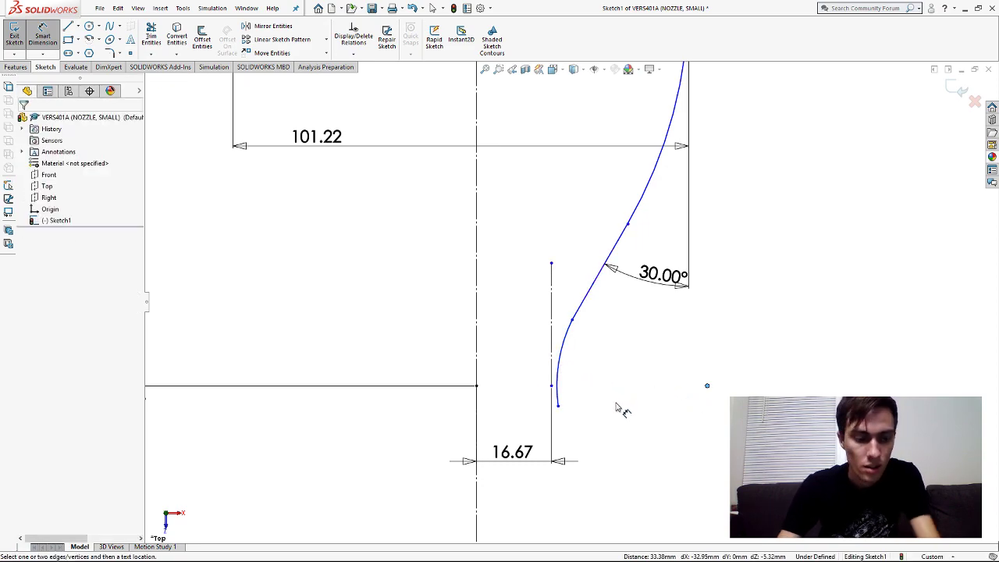
# - Dimension the throat arc's radius to 25 mm
pyautogui.click(562, 365)
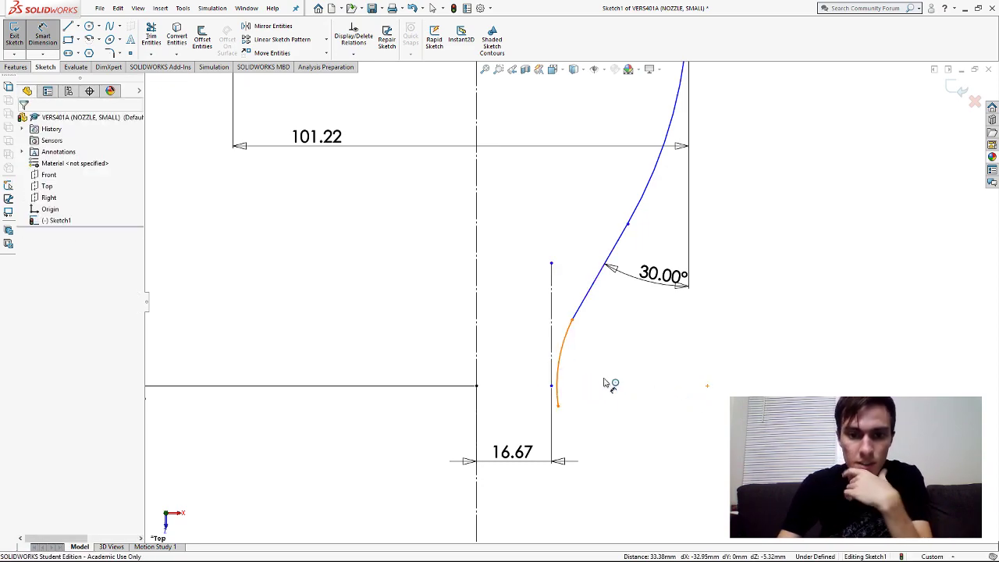
pyautogui.click(625, 390)
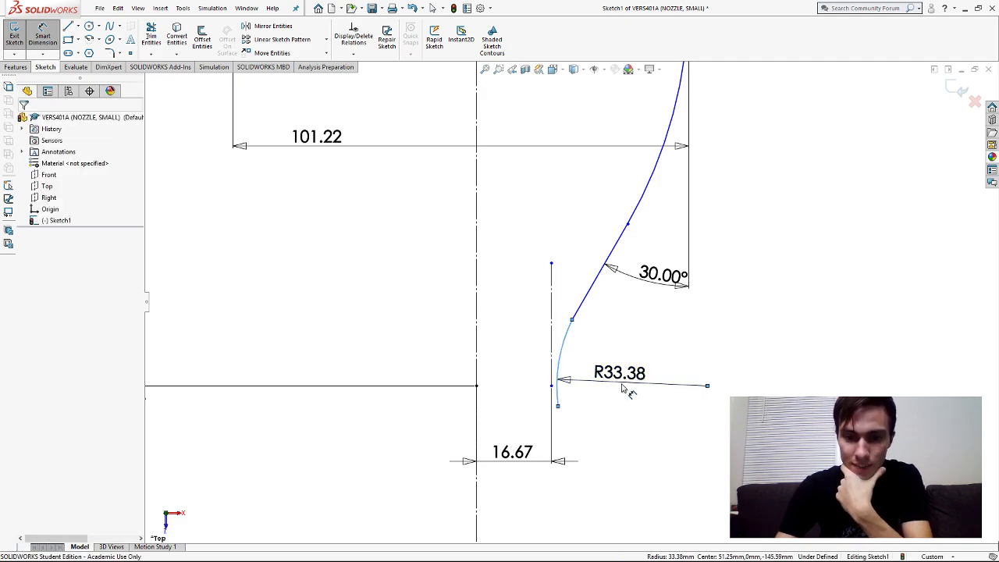
pyautogui.write('25')
pyautogui.press('Return')
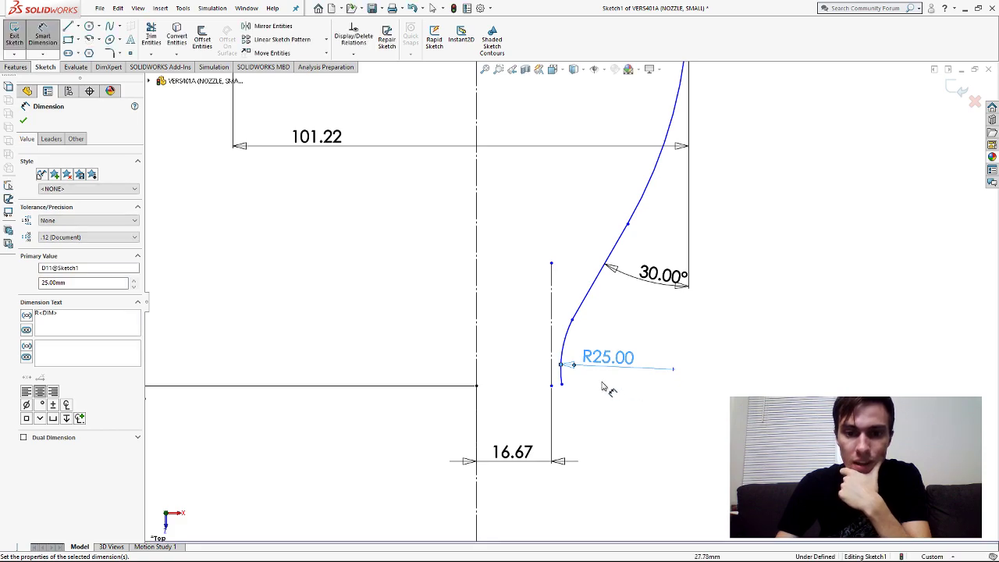
# - Dimension the vertical distance between the throat arc's center and the throat line's lower endpoint to 0 mm, and make the R25 dimension's leader horizontal
pyautogui.scroll(-2, 601, 384)
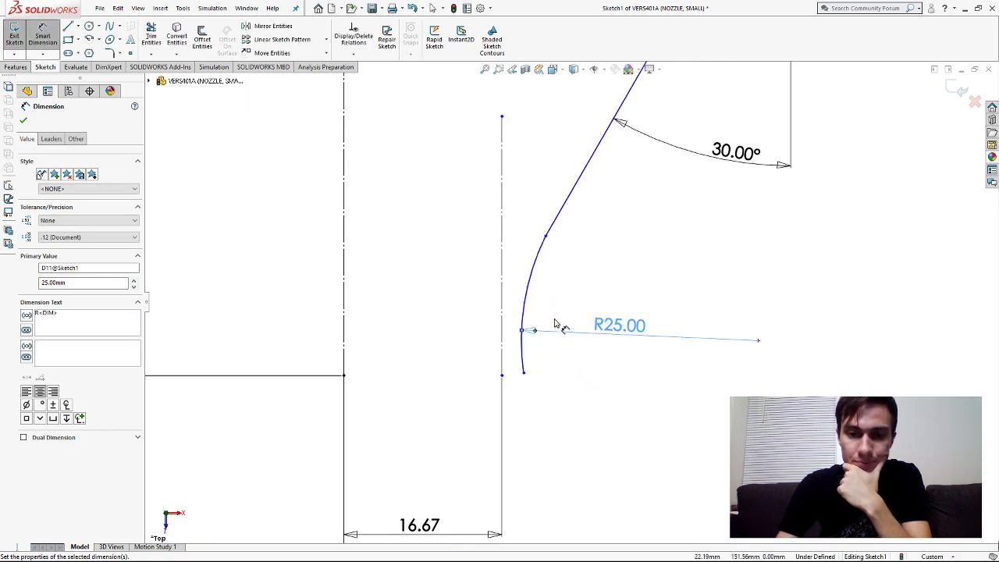
pyautogui.click(502, 376)
pyautogui.click(758, 341)
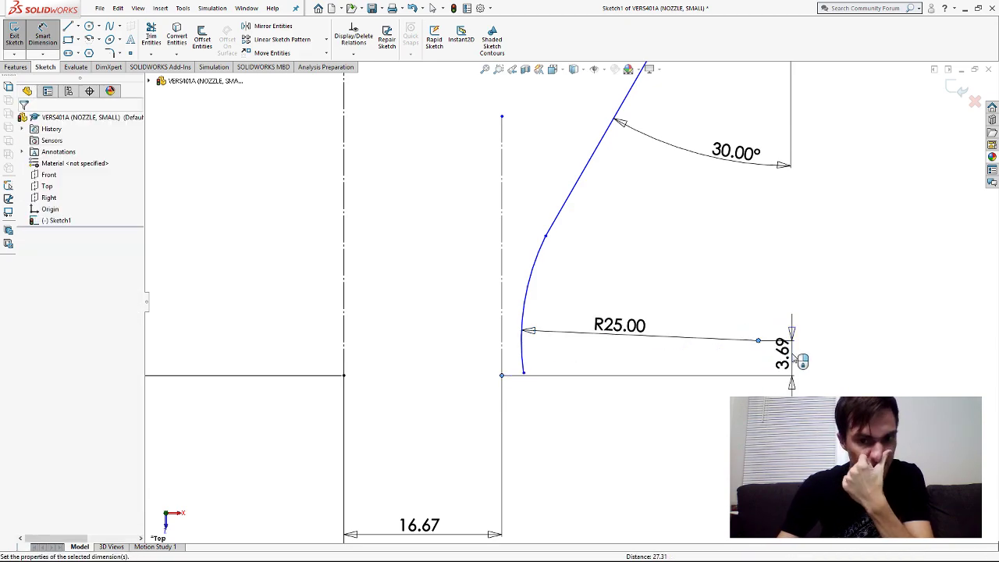
pyautogui.click(794, 358)
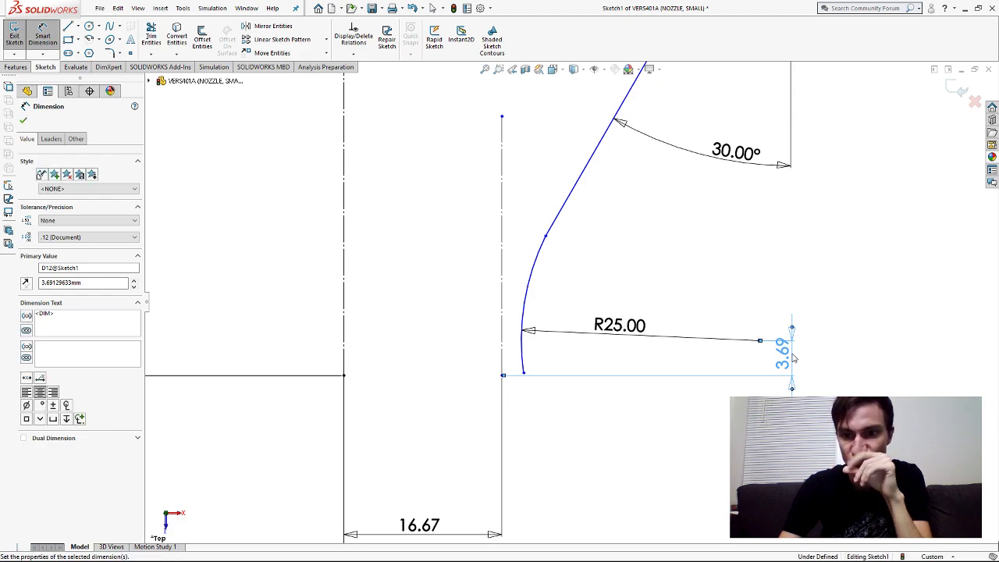
pyautogui.write('0')
pyautogui.press('Return')
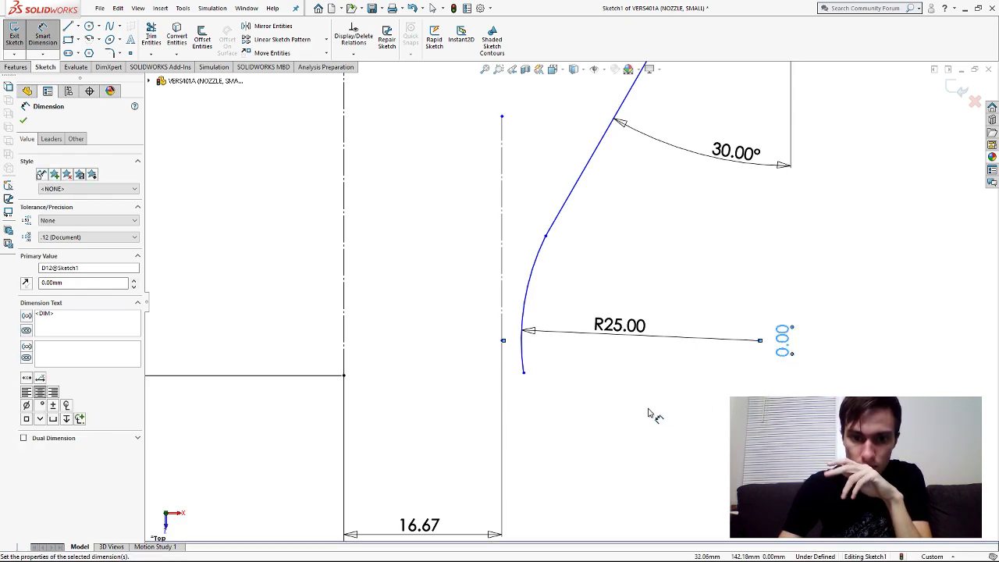
pyautogui.scroll(1, 649, 414)
pyautogui.scroll(4, 561, 339)
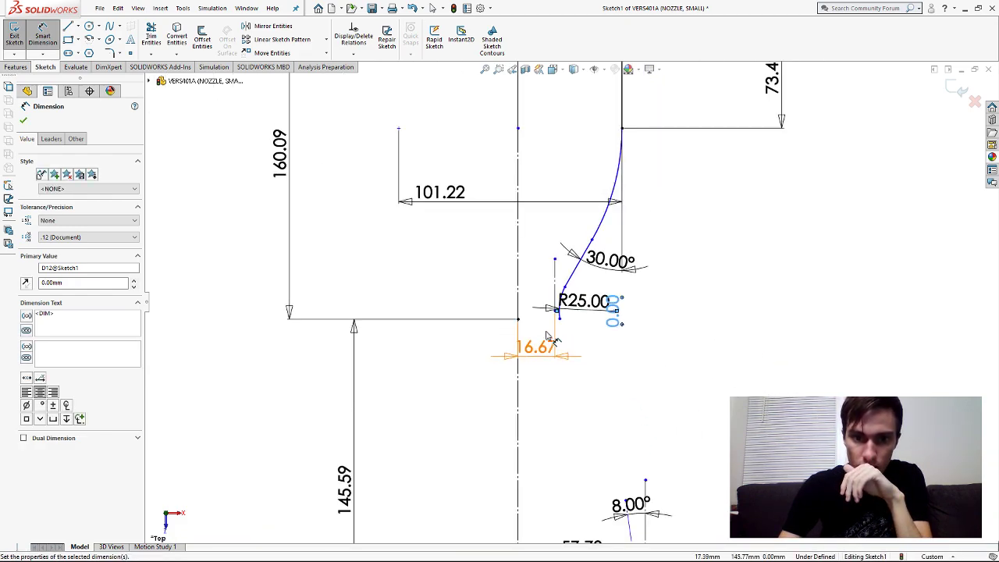
pyautogui.scroll(-5, 550, 337)
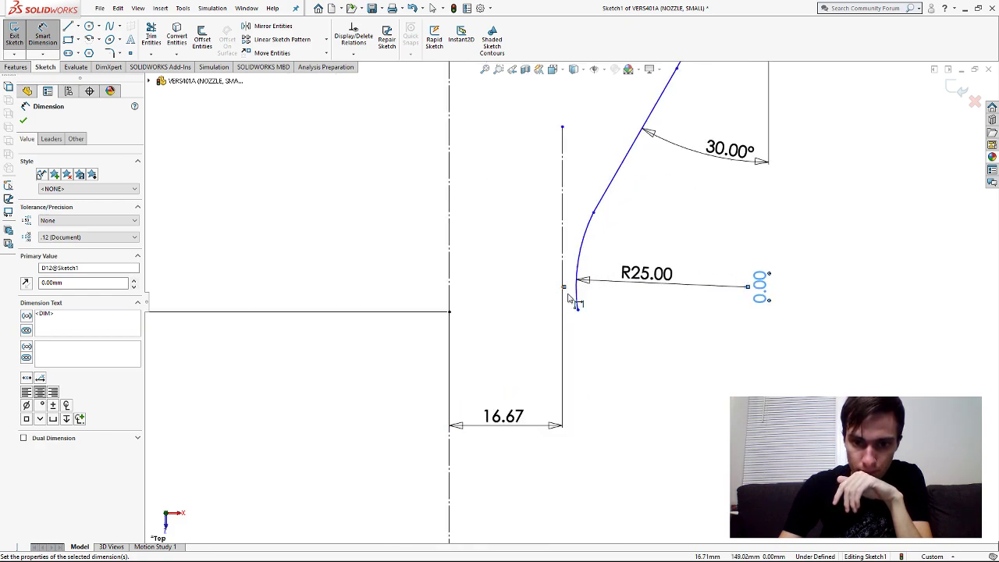
pyautogui.moveTo(648, 278)
pyautogui.mouseDown()
pyautogui.moveTo(646, 288)
pyautogui.moveTo(637, 278)
pyautogui.mouseUp()
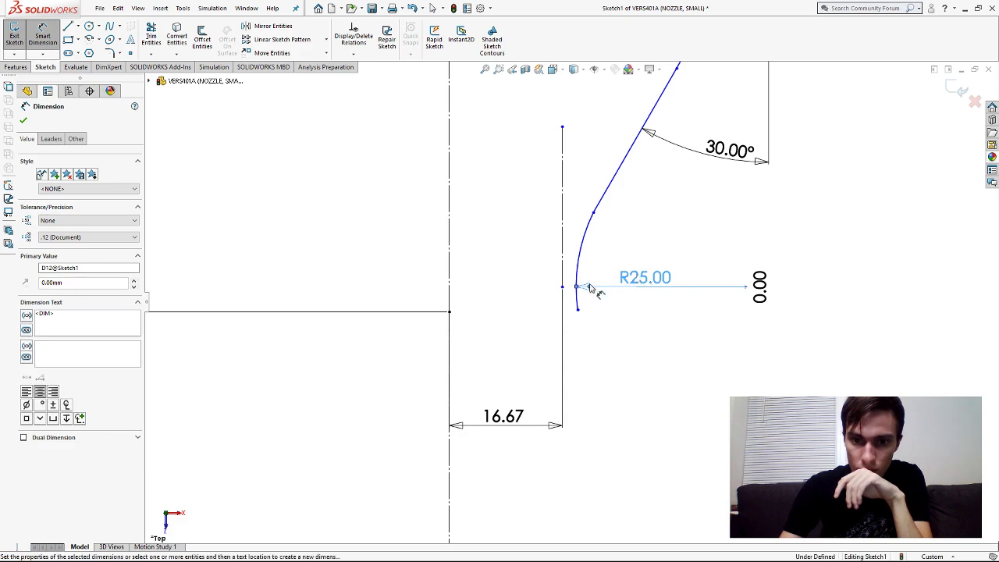
# - Dimension the vertical distance between the throat line's lower endpoint and the throat point on the axis to 0 mm
pyautogui.click(562, 287)
pyautogui.click(449, 311)
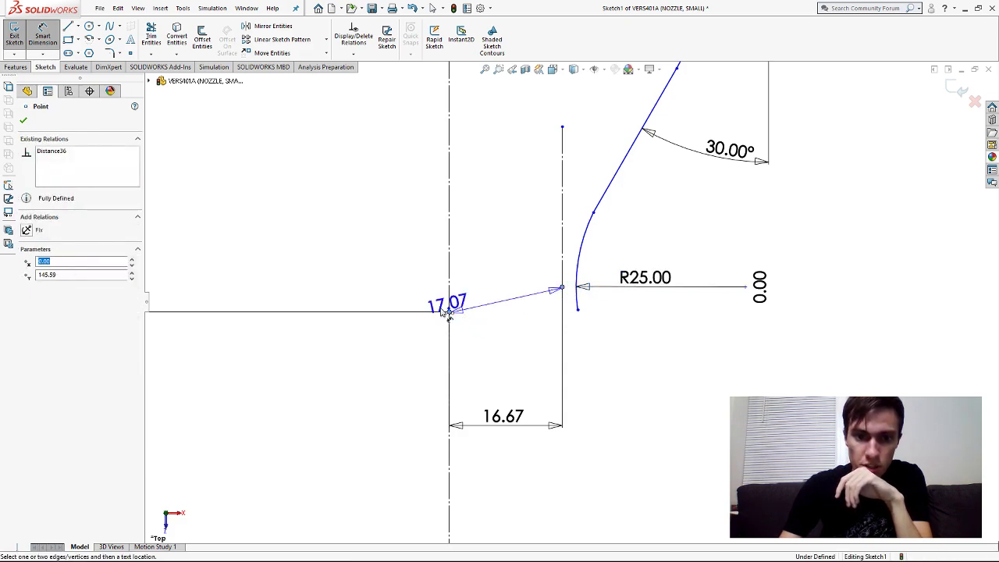
pyautogui.click(408, 290)
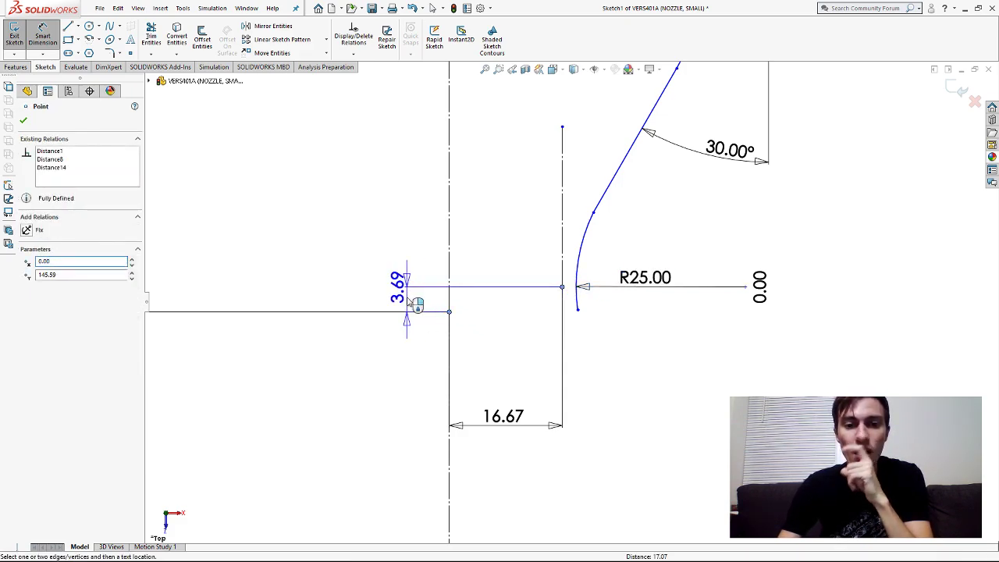
pyautogui.click(411, 304)
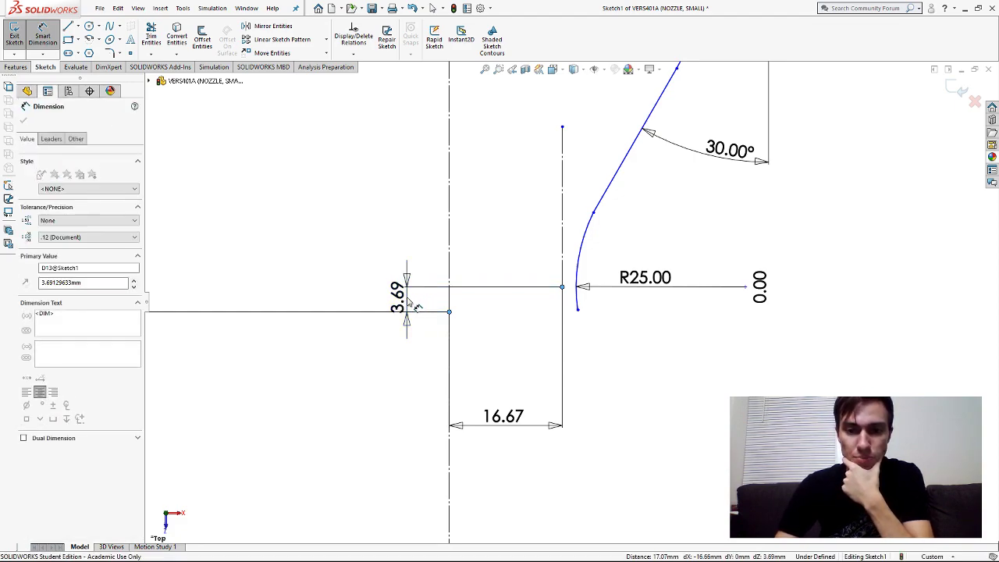
pyautogui.write('0')
pyautogui.press('Return')
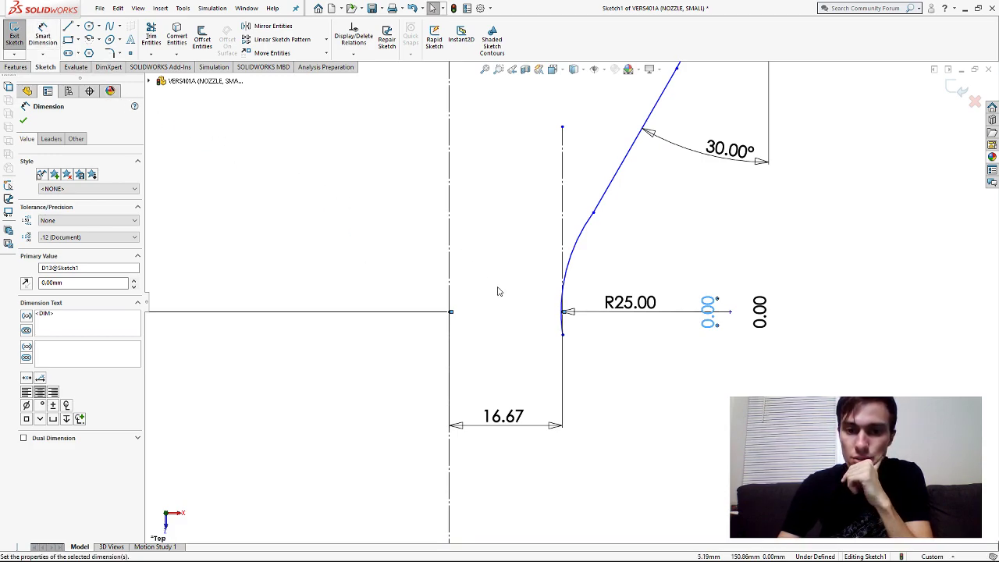
pyautogui.scroll(-5, 574, 332)
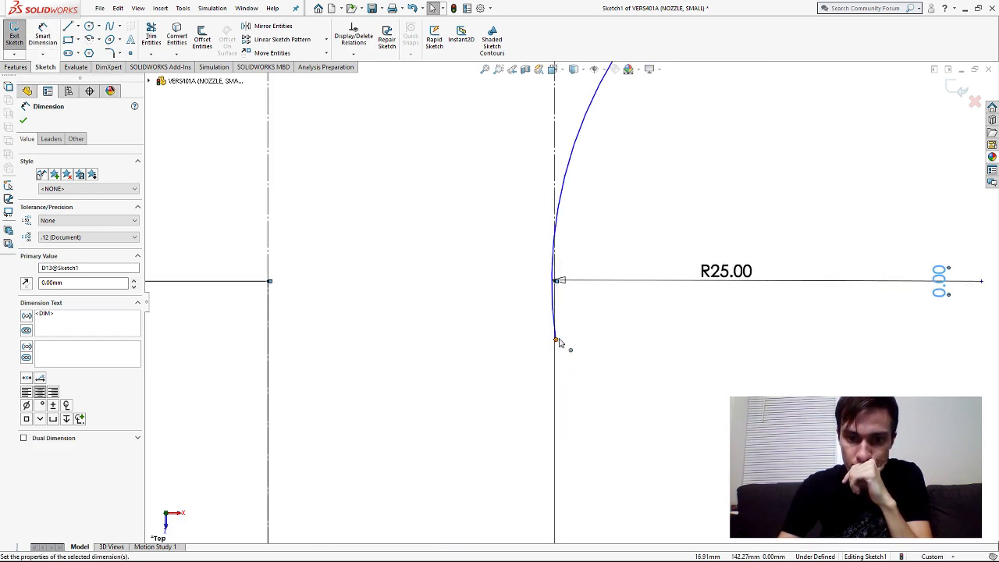
# - Add a tangent relation between the R25 throat arc and the 30 degree line
pyautogui.scroll(2, 567, 332)
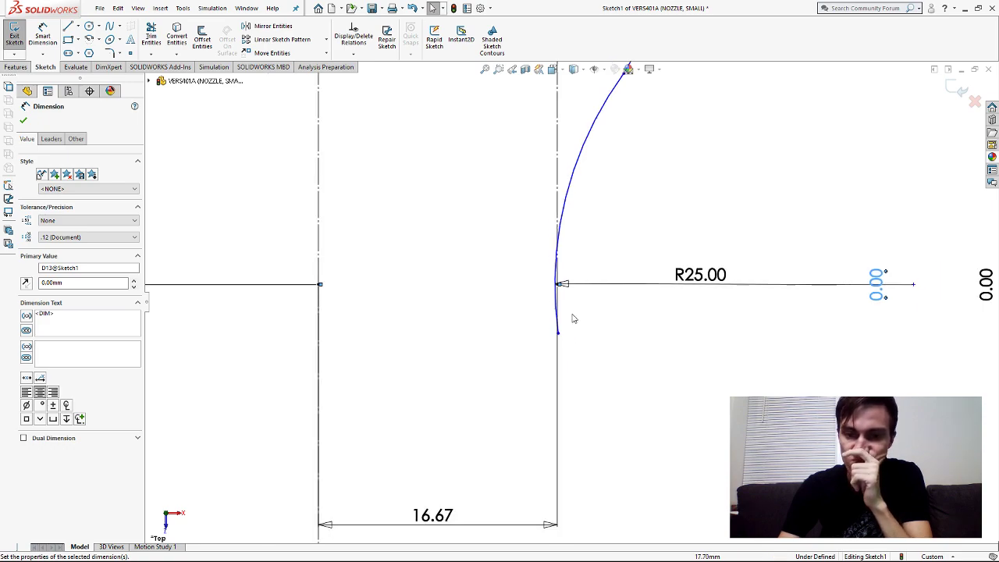
pyautogui.scroll(2, 600, 228)
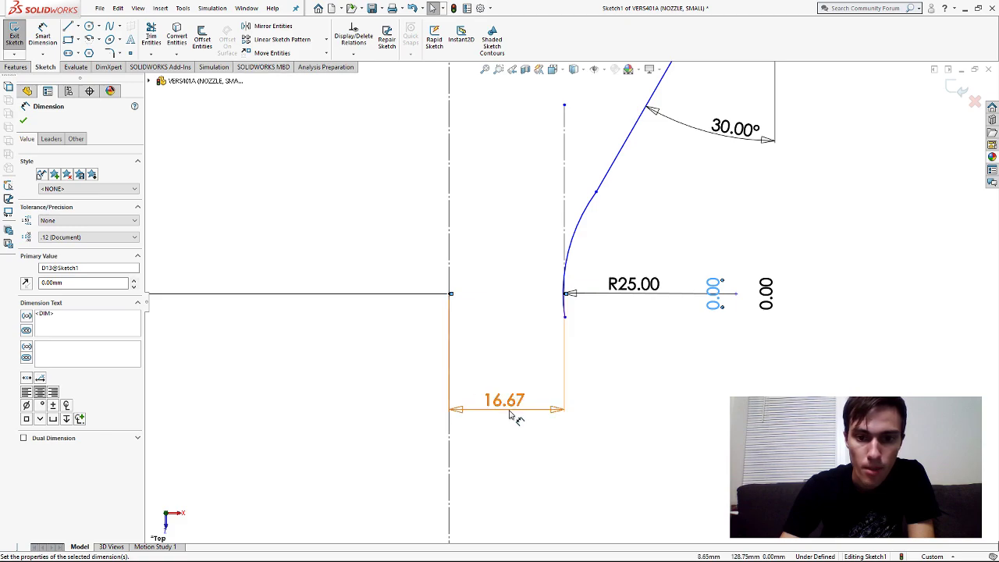
pyautogui.click(360, 54)
pyautogui.click(373, 81)
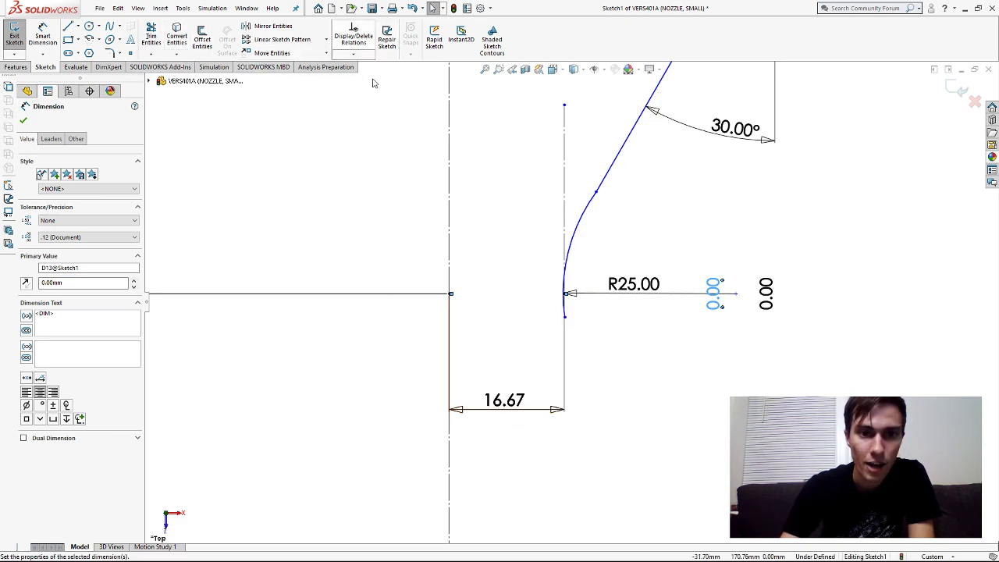
pyautogui.click(599, 193)
pyautogui.click(602, 184)
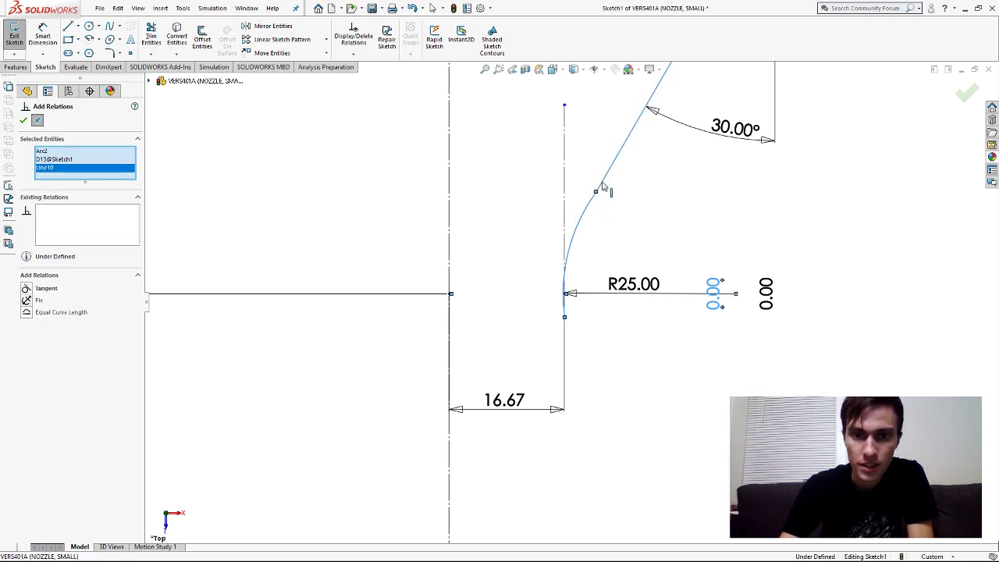
pyautogui.click(27, 288)
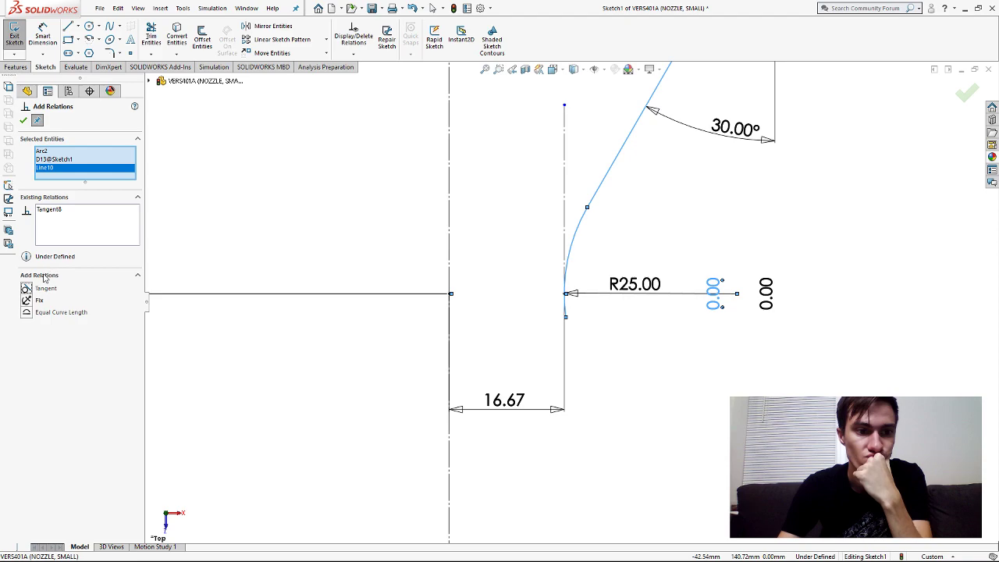
pyautogui.click(24, 120)
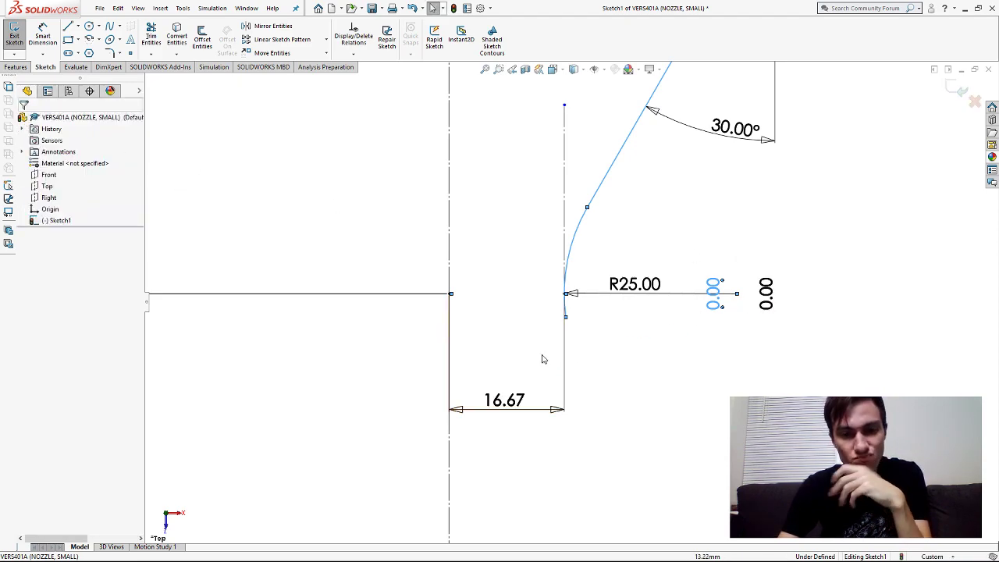
# - Trim off the portion of the R25 throat arc that extends below the throat point
pyautogui.scroll(-4, 546, 351)
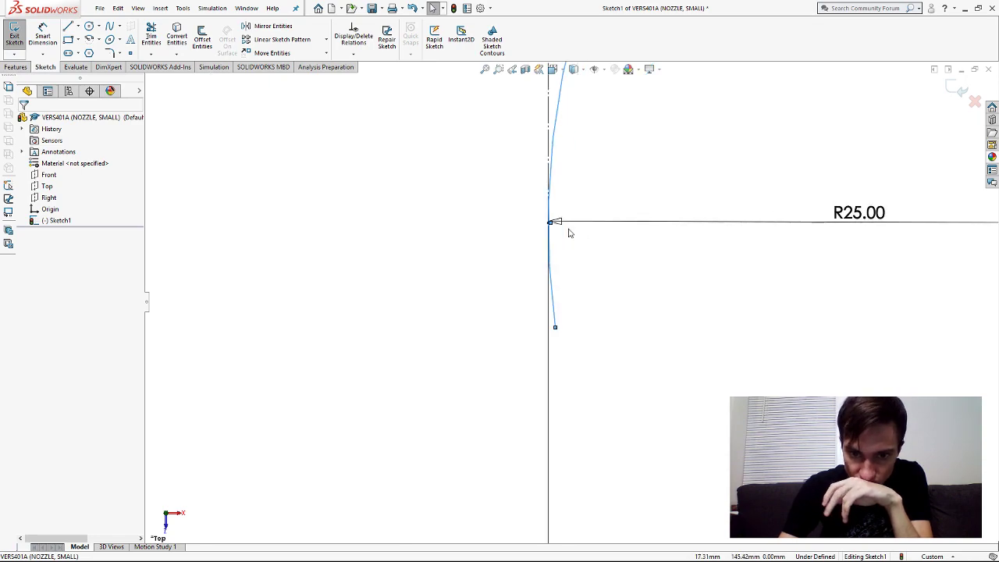
pyautogui.scroll(3, 538, 246)
pyautogui.scroll(3, 593, 214)
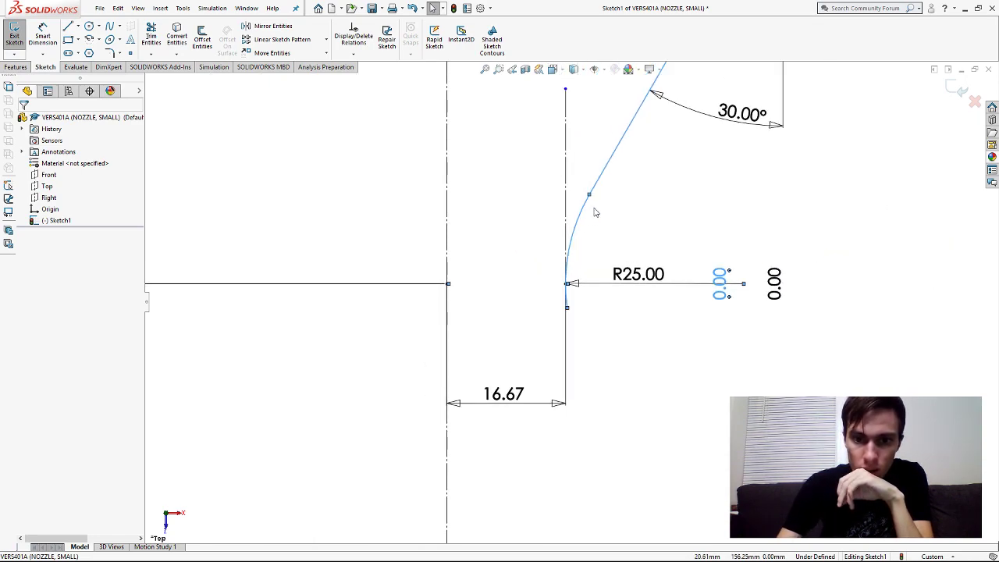
pyautogui.scroll(-1, 594, 205)
pyautogui.click(150, 34)
pyautogui.moveTo(575, 323); pyautogui.dragTo(539, 325)
pyautogui.click(151, 35)
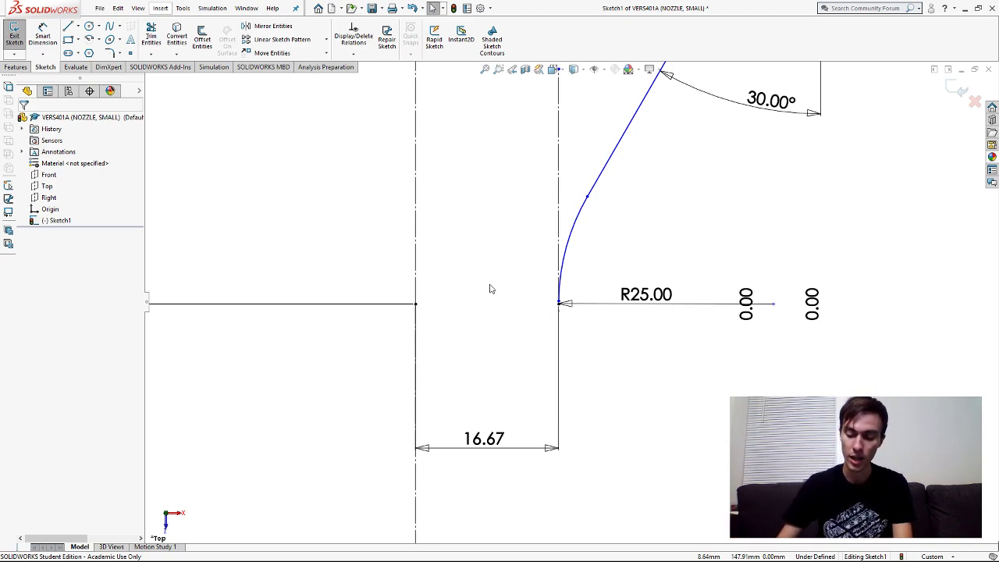
# - Sketch a centerpoint arc of about 7.4 mm radius, spanning about 28.7 degrees downward from the throat point and curving outward
pyautogui.scroll(-5, 492, 289)
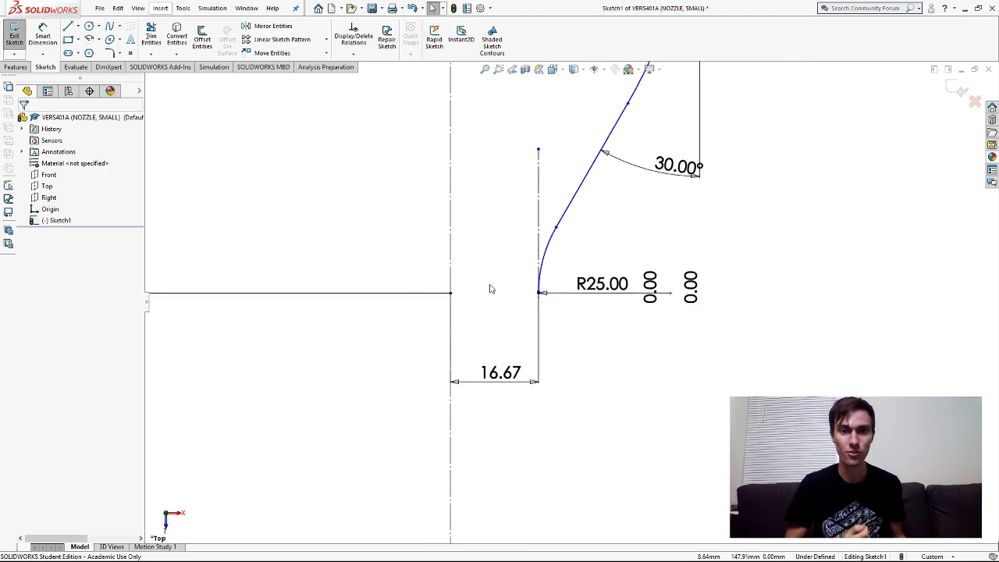
pyautogui.scroll(-5, 491, 289)
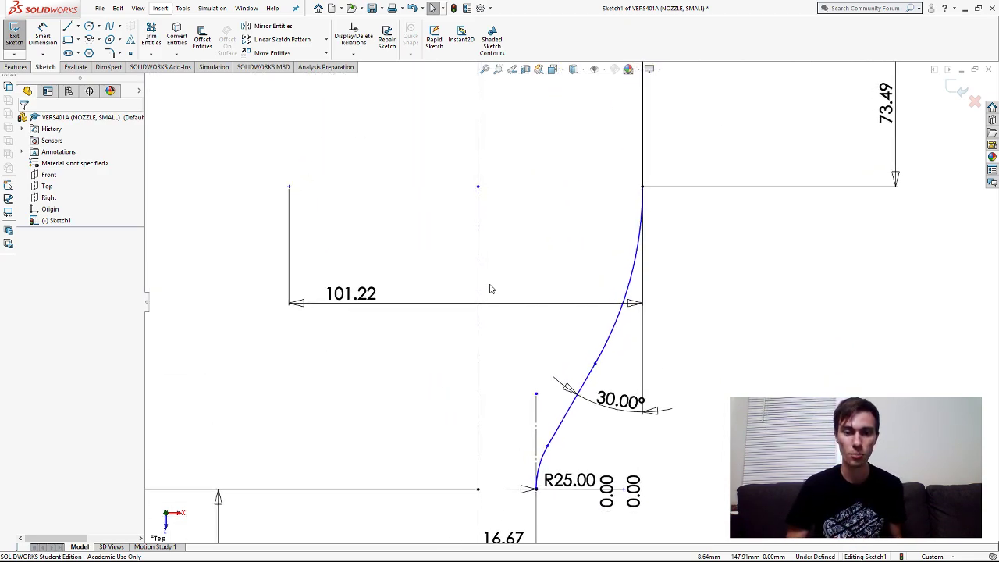
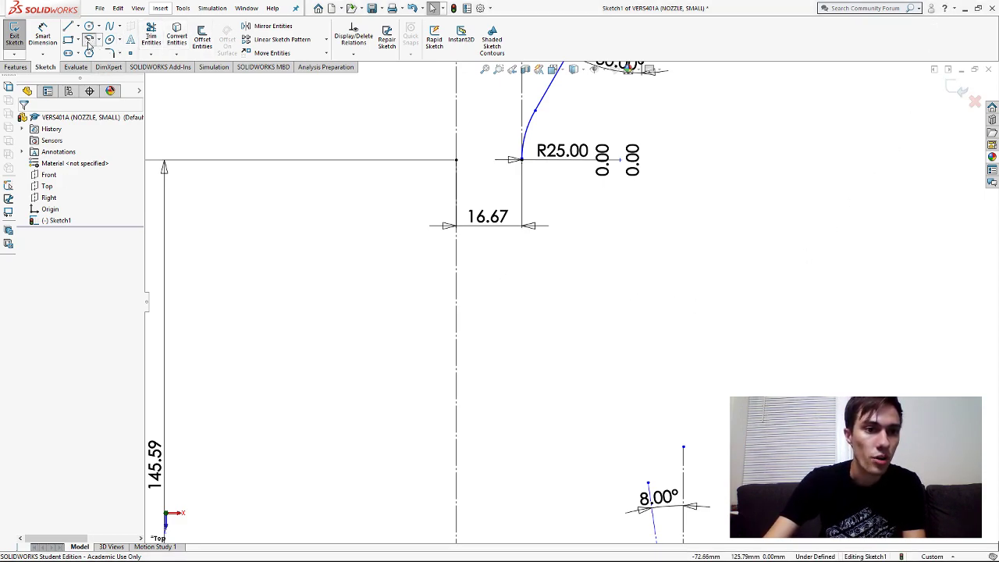
pyautogui.click(89, 39)
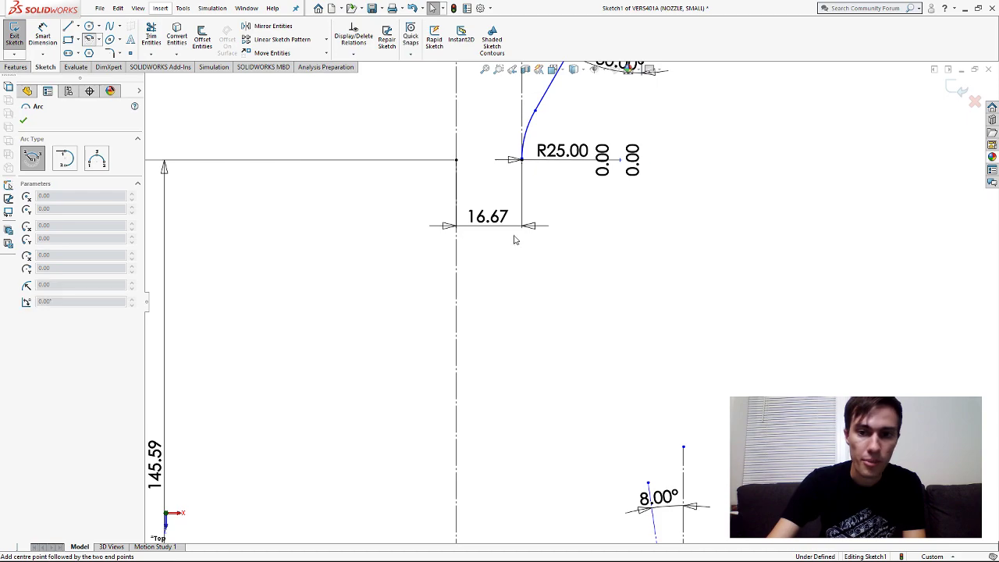
pyautogui.click(551, 159)
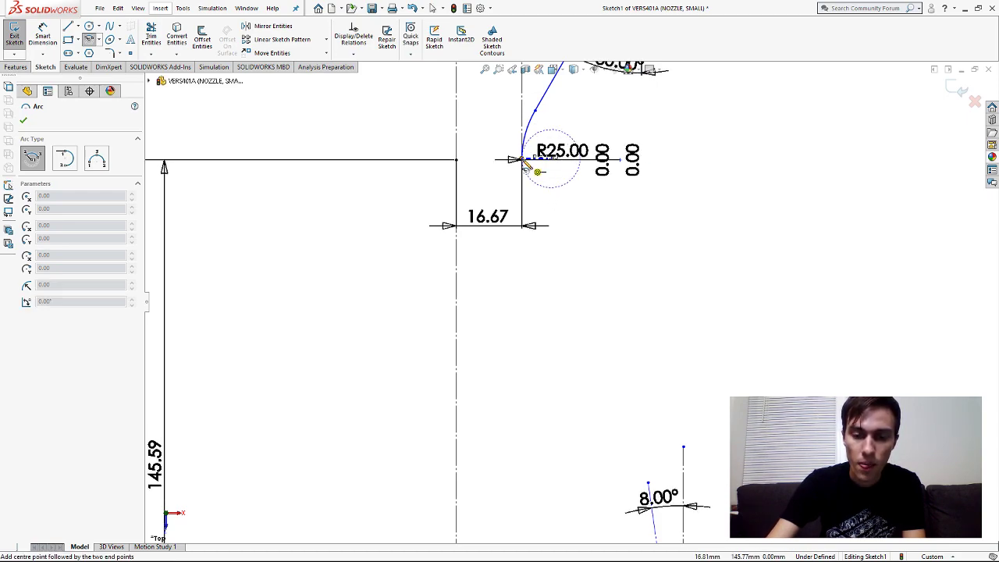
pyautogui.scroll(-10, 521, 162)
pyautogui.click(505, 264)
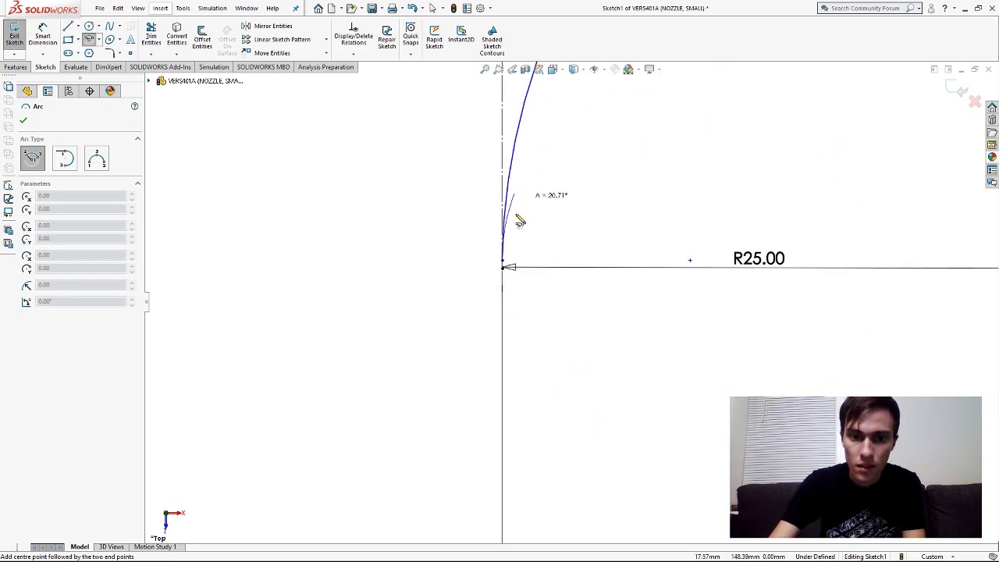
pyautogui.click(556, 344)
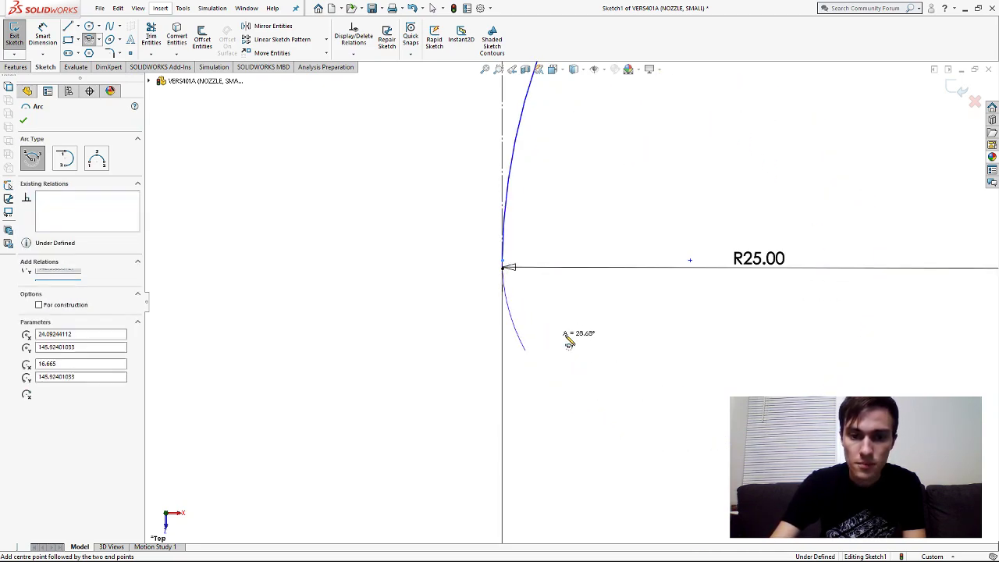
# - Dimension the radius of the small arc below the throat to 6.37 mm
pyautogui.click(42, 35)
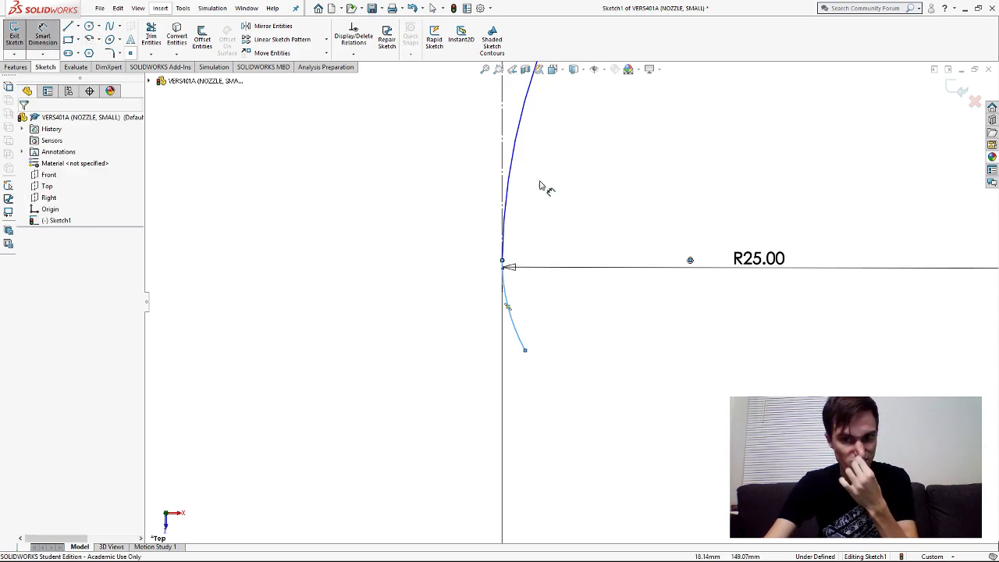
pyautogui.click(689, 260)
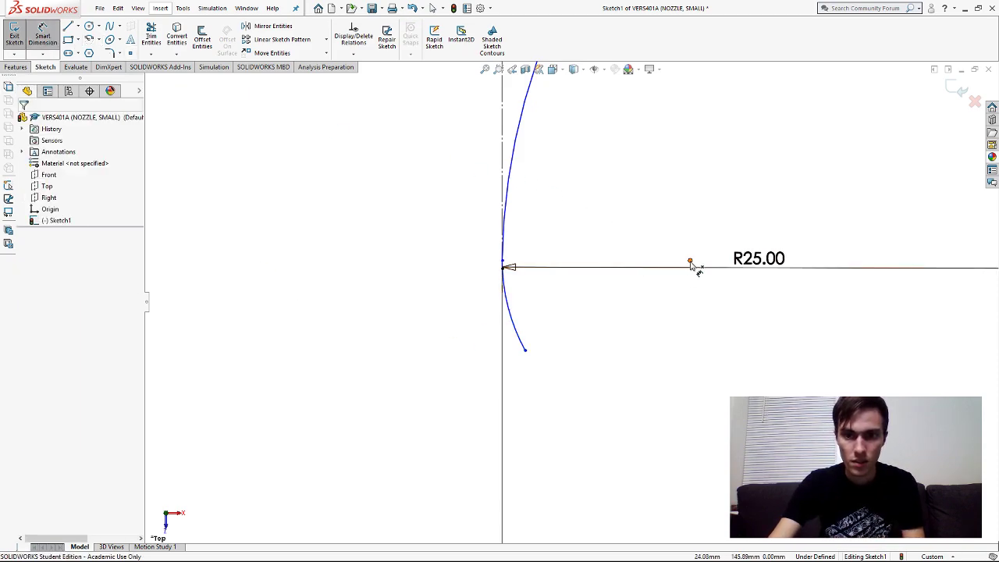
pyautogui.click(517, 335)
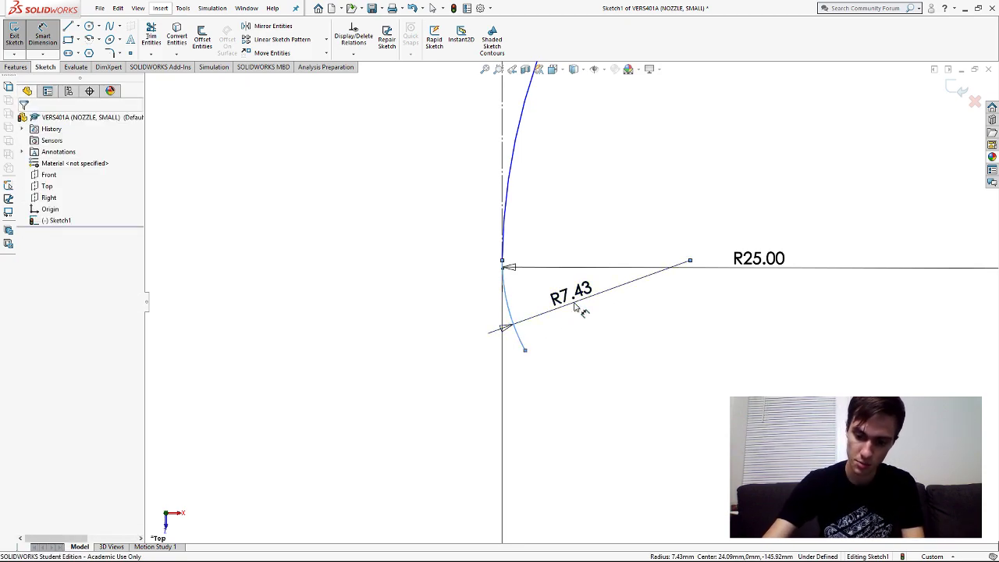
pyautogui.click(575, 306)
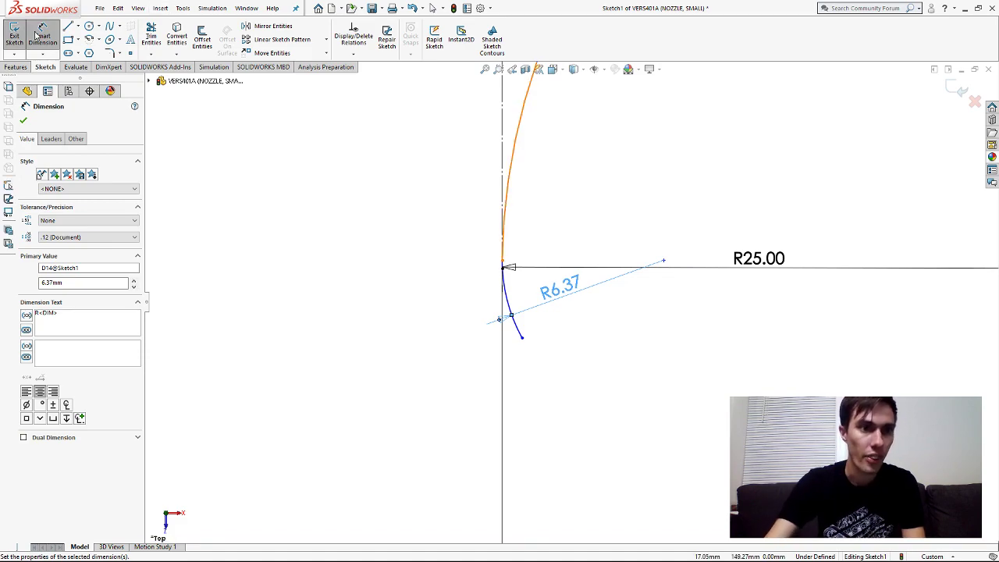
# - Sketch a line about 9 mm long from the small arc's lower end, tangent to the arc, and make it construction geometry
pyautogui.click(68, 28)
pyautogui.scroll(4, 626, 332)
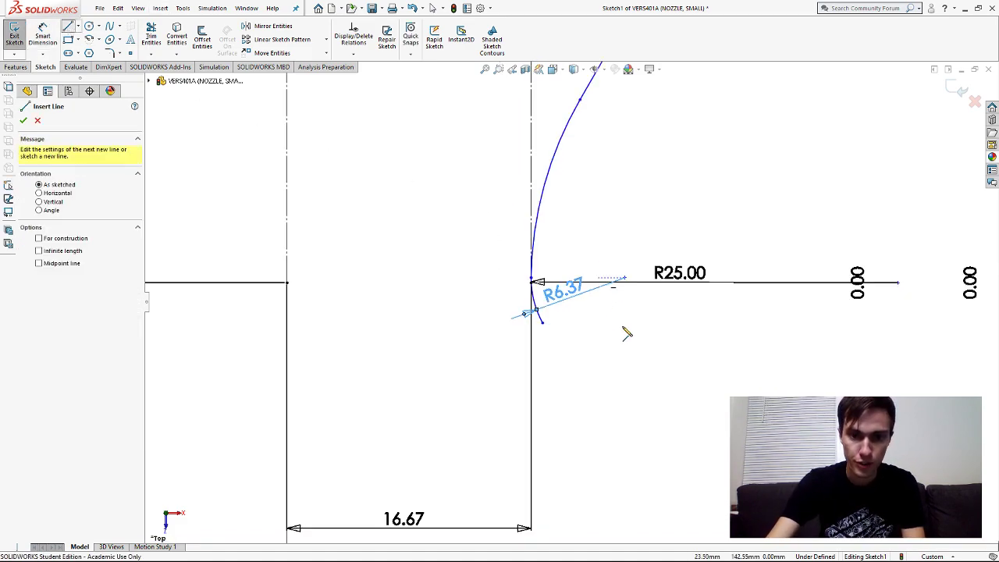
pyautogui.click(547, 319)
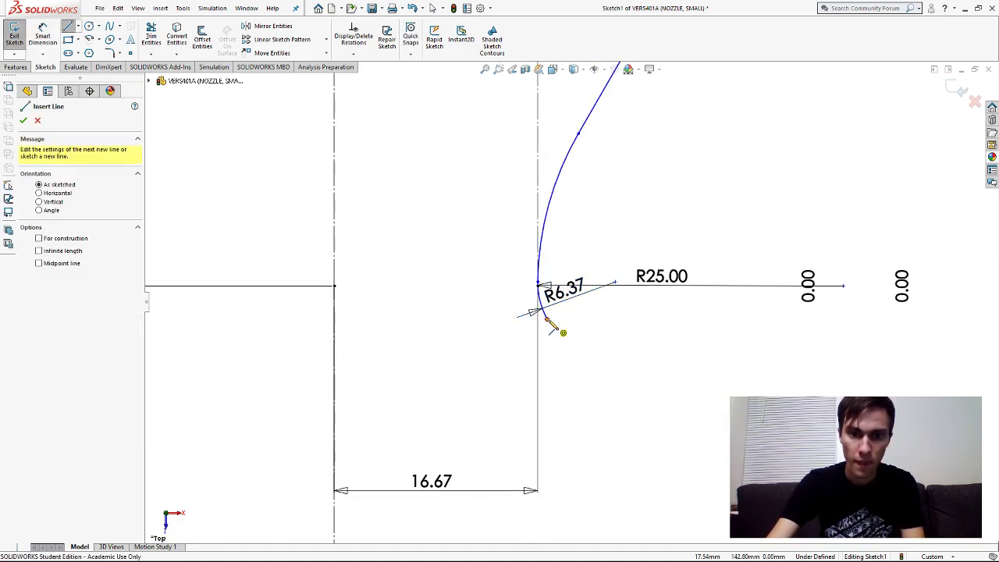
pyautogui.click(600, 417)
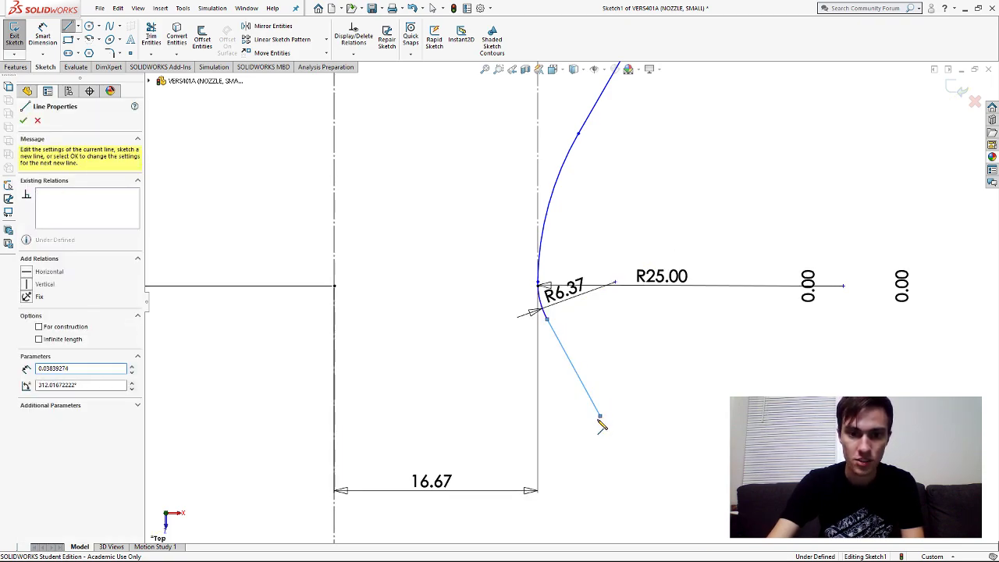
pyautogui.press('Escape')
pyautogui.press('Escape')
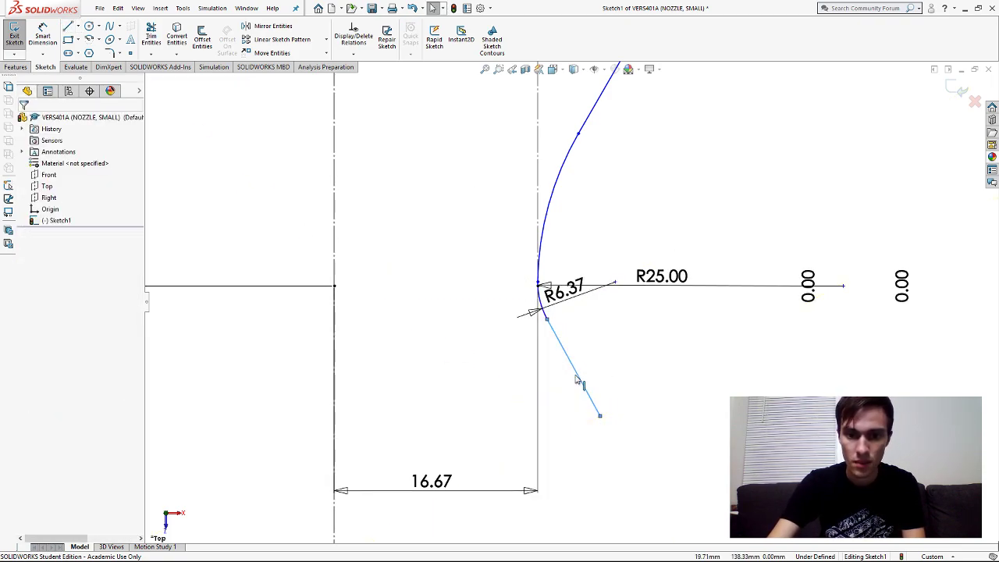
pyautogui.click(577, 381)
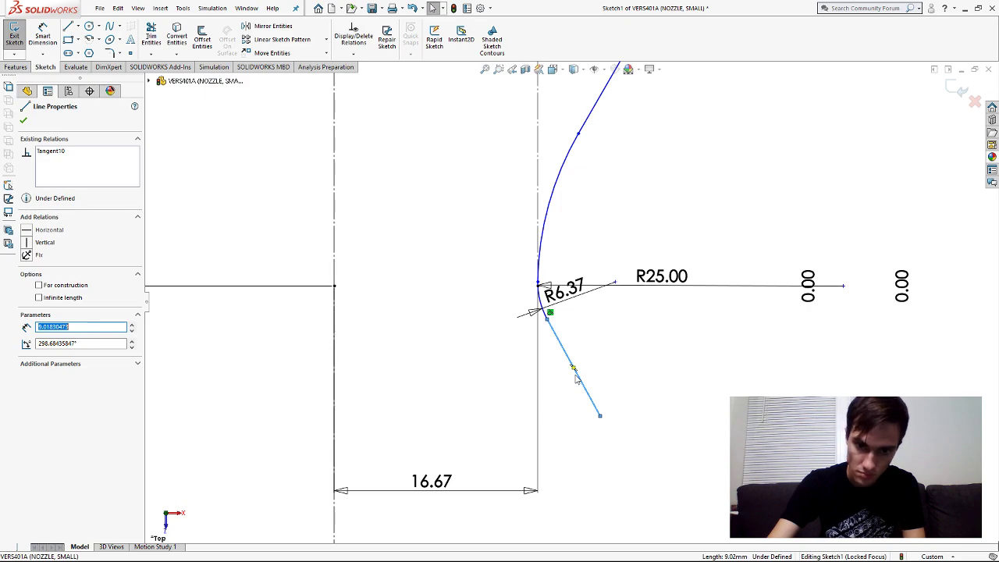
pyautogui.click(39, 286)
pyautogui.click(621, 333)
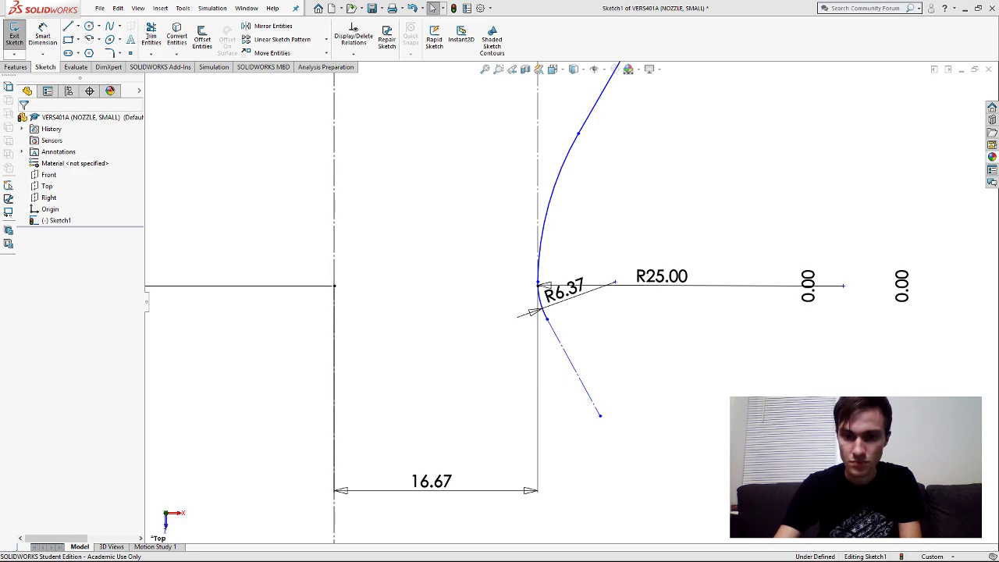
# - Dimension the angle between the vertical throat construction line and the tangent construction line below the small arc to 25.75 degrees
pyautogui.hotkey('alt', 'Tab')
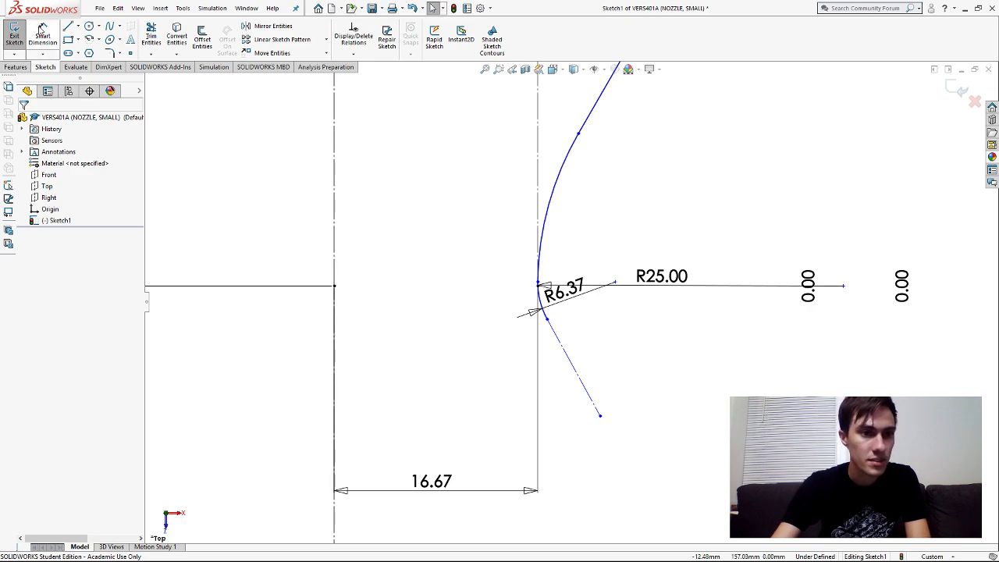
pyautogui.click(42, 31)
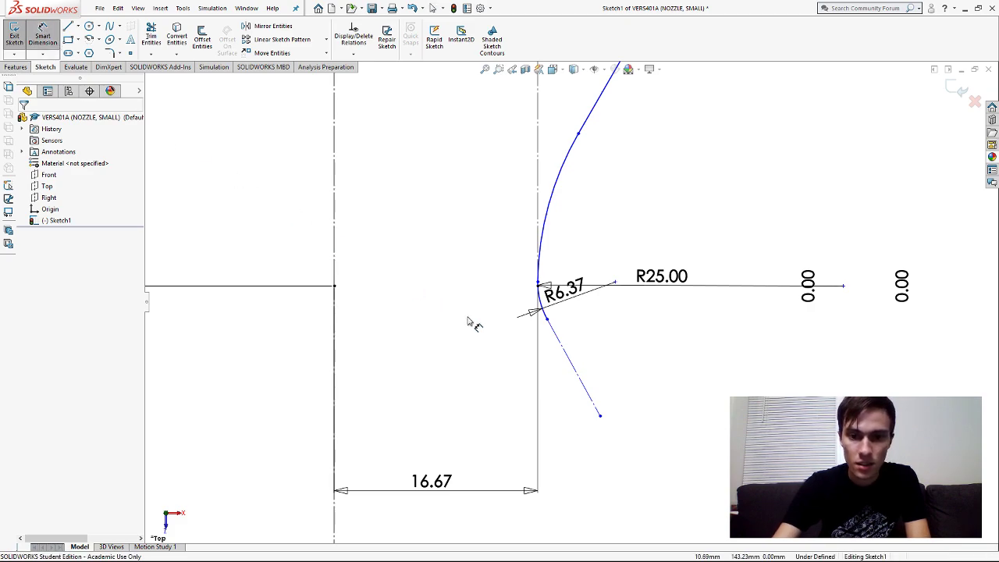
pyautogui.click(539, 220)
pyautogui.click(570, 362)
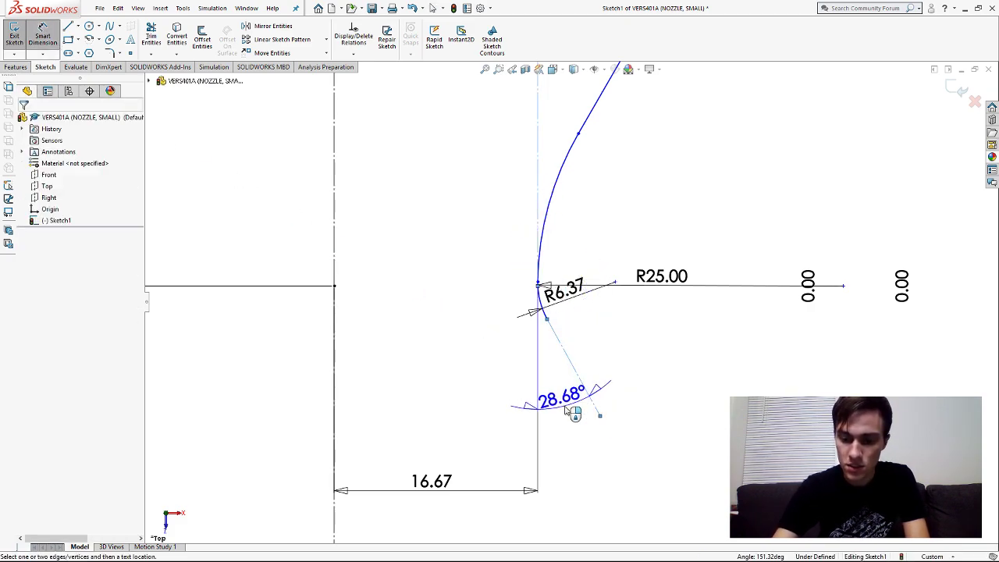
pyautogui.click(574, 412)
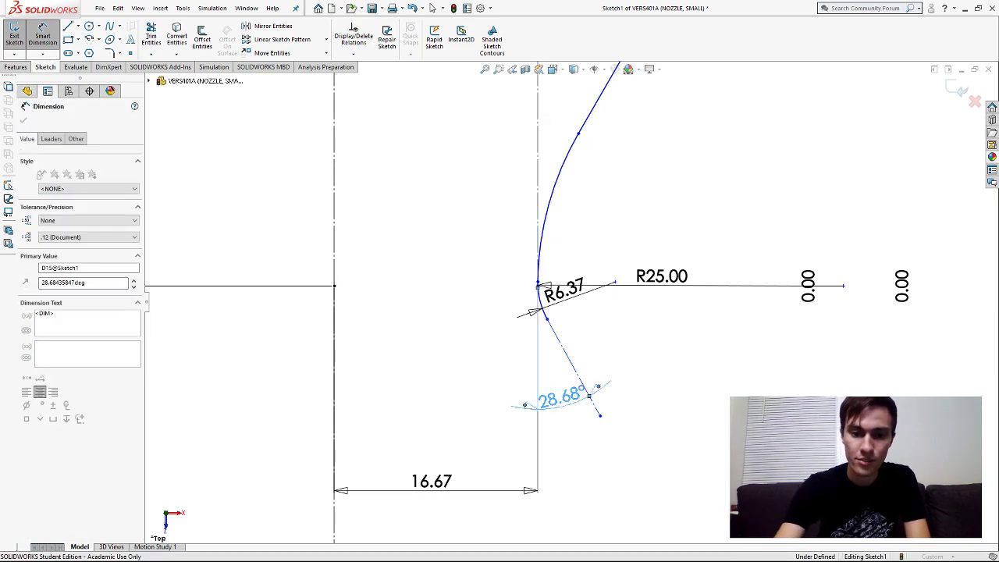
pyautogui.write('25.75')
pyautogui.press('Return')
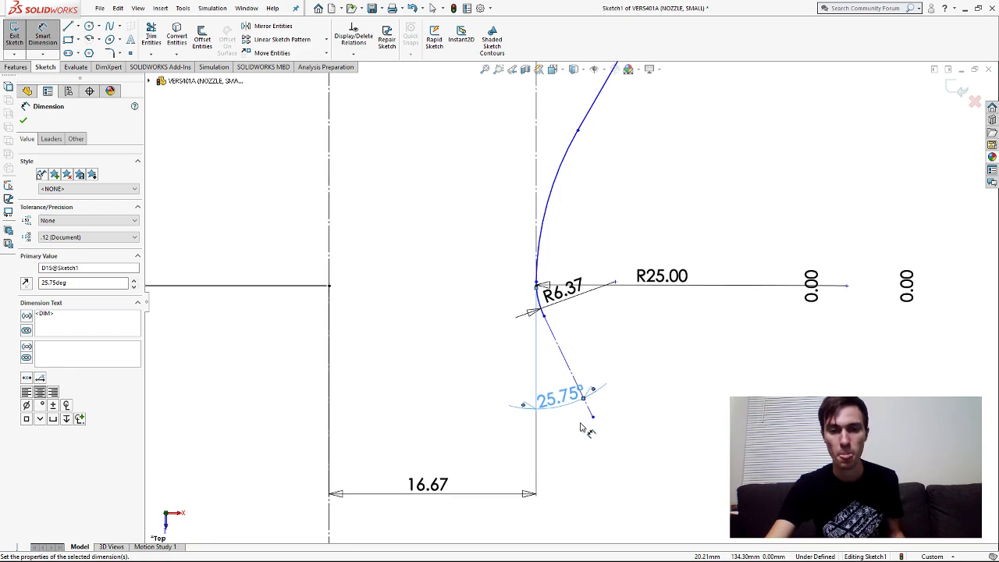
pyautogui.scroll(5, 584, 428)
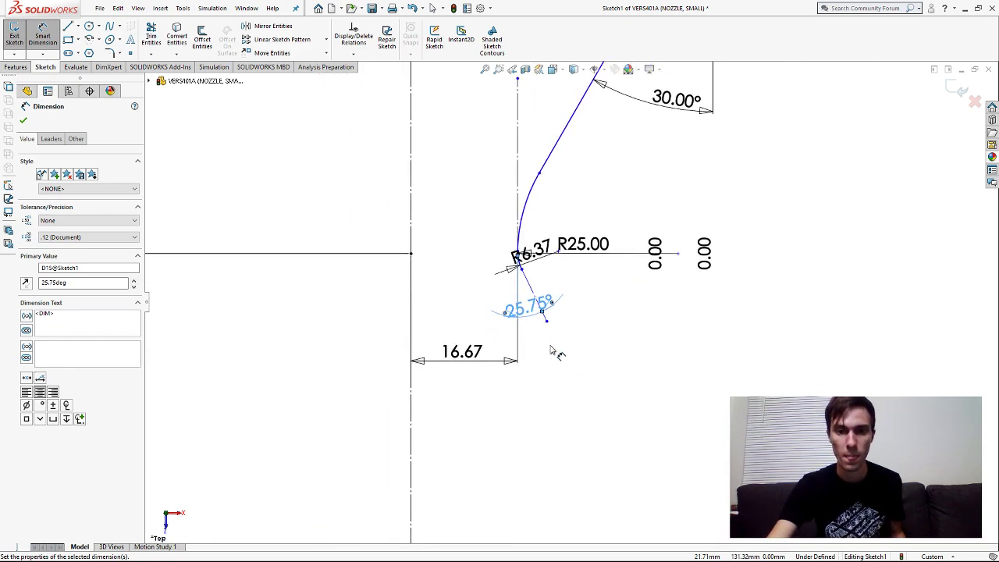
pyautogui.scroll(4, 590, 412)
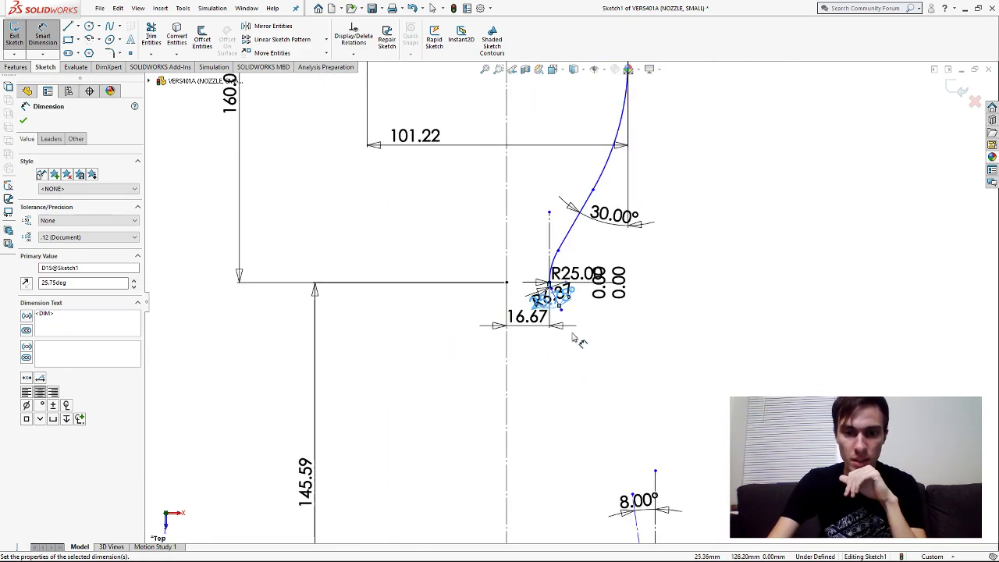
pyautogui.scroll(-3, 611, 429)
pyautogui.scroll(5, 616, 468)
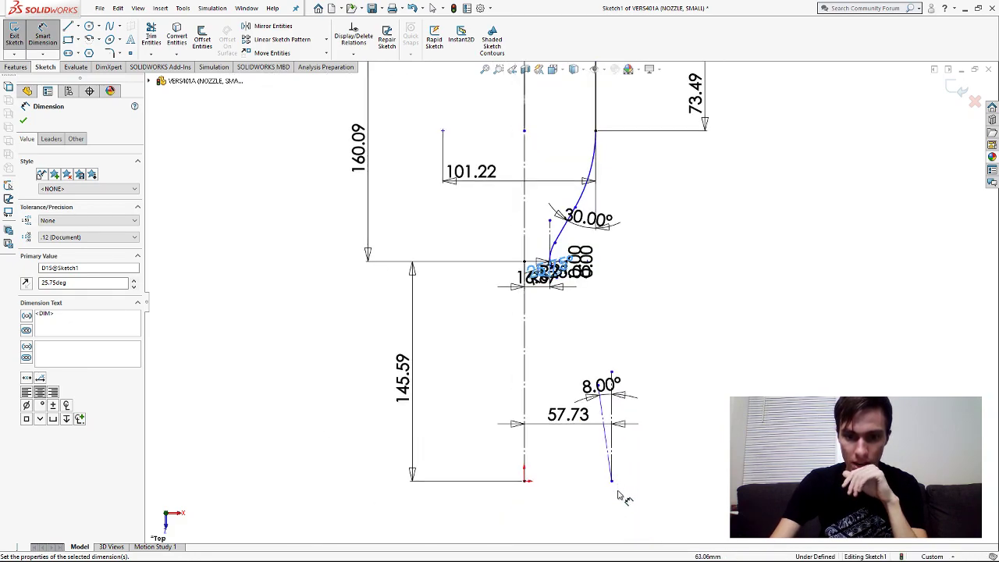
pyautogui.scroll(-2, 621, 472)
pyautogui.scroll(-2, 607, 433)
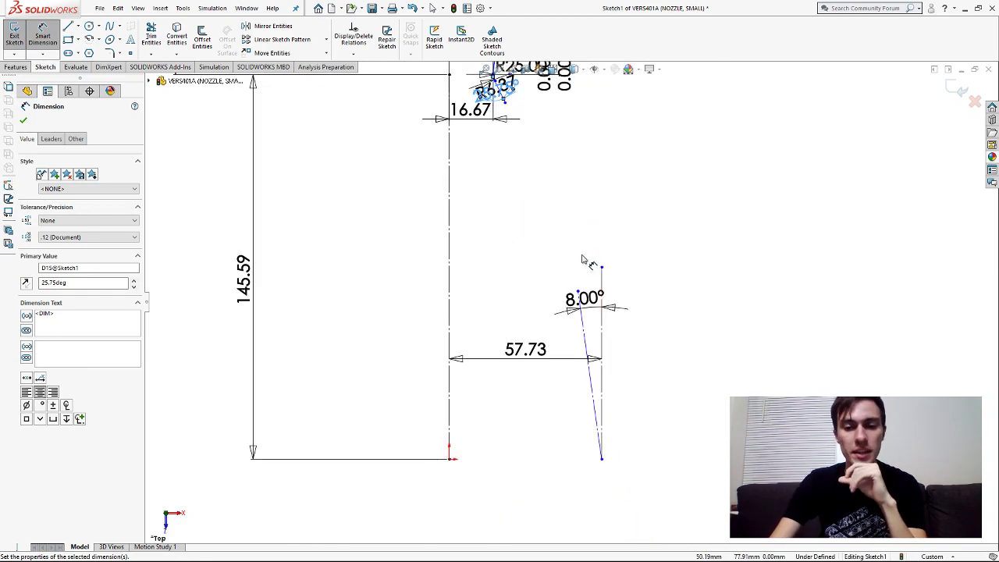
# - Trim away the vertical construction line at the nozzle exit point, together with its dimensions
pyautogui.click(152, 36)
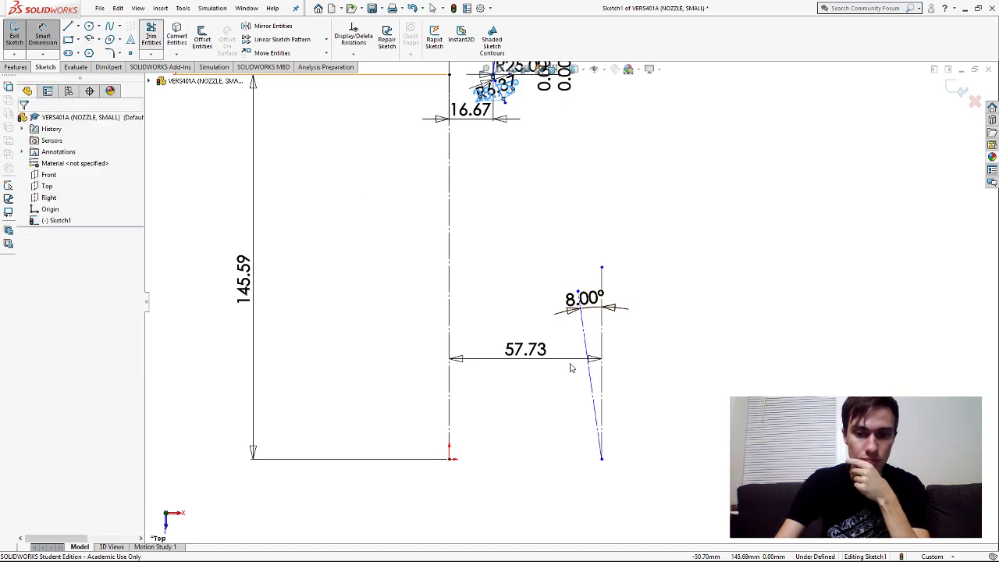
pyautogui.moveTo(598, 336); pyautogui.dragTo(619, 353)
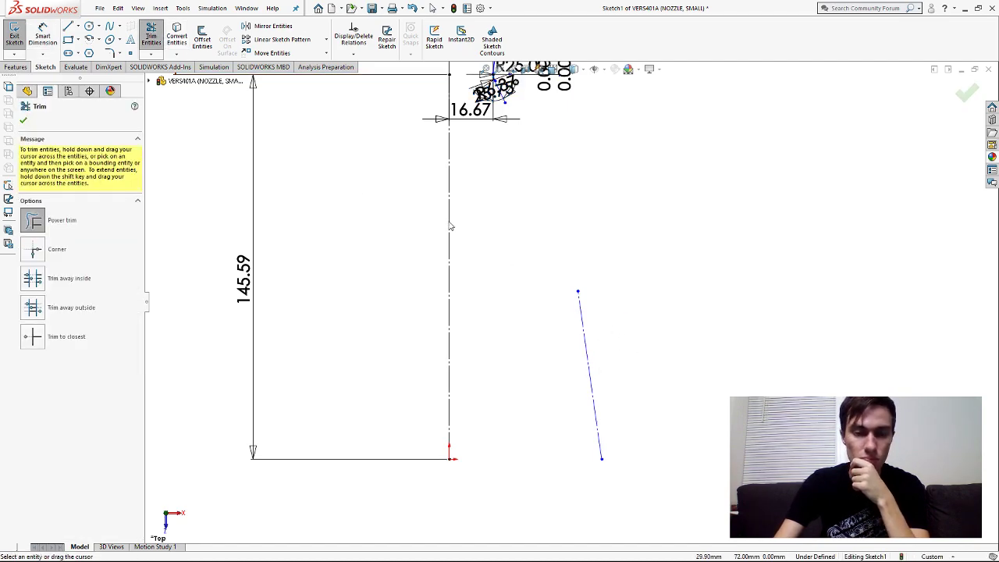
pyautogui.press('Escape')
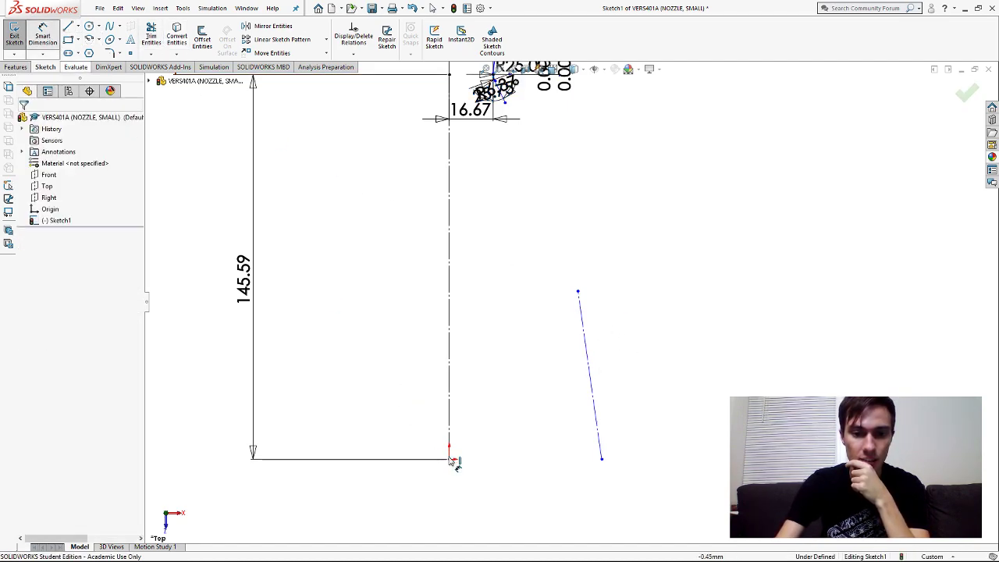
# - Dimension the horizontal distance from the origin to the nozzle exit point as 57.73 mm
pyautogui.press('d')
pyautogui.click(449, 458)
pyautogui.click(601, 459)
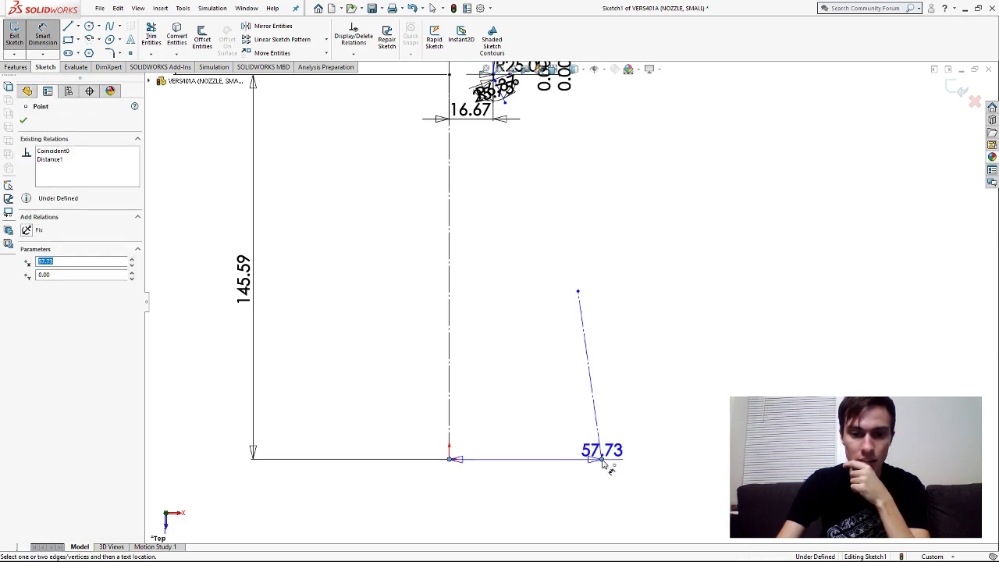
pyautogui.click(569, 497)
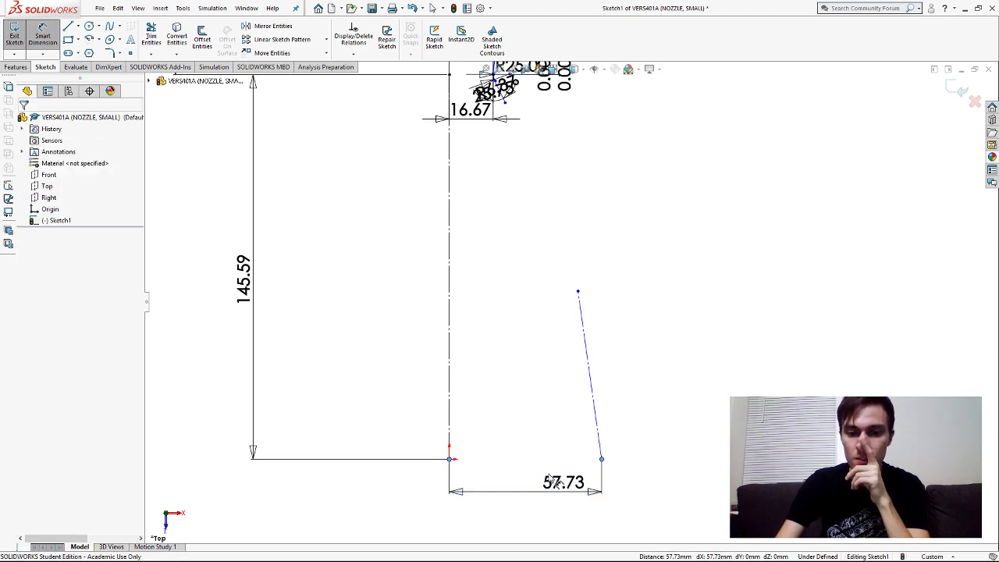
pyautogui.click(550, 480)
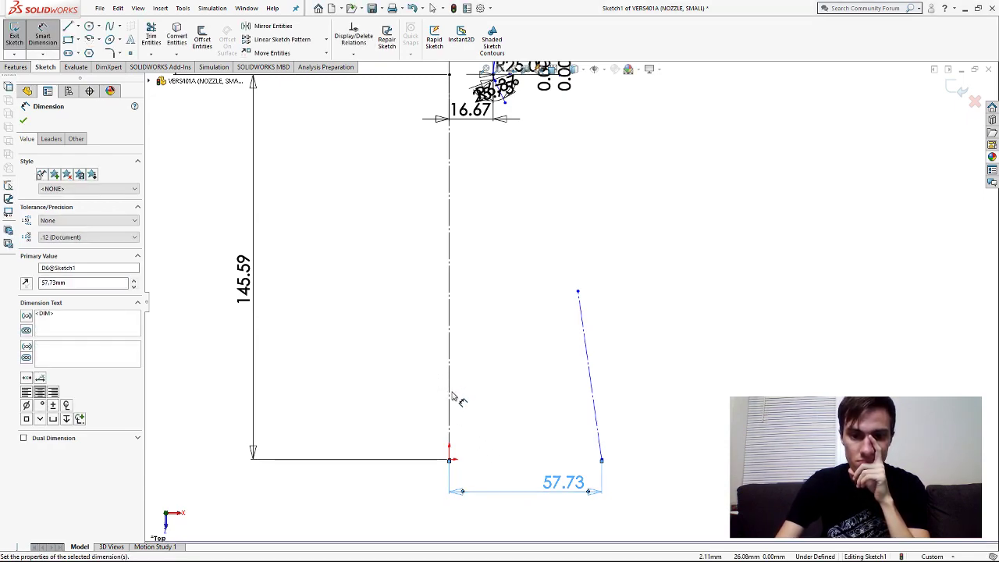
# - Dimension the angle between the vertical centerline and the slanted construction line at the exit as 8 degrees
pyautogui.click(451, 395)
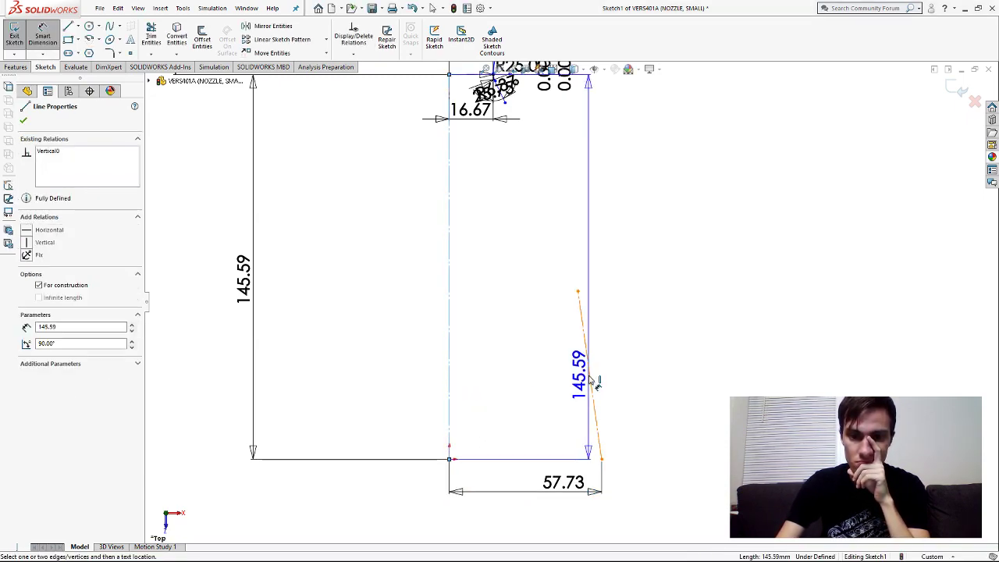
pyautogui.click(592, 381)
pyautogui.click(546, 503)
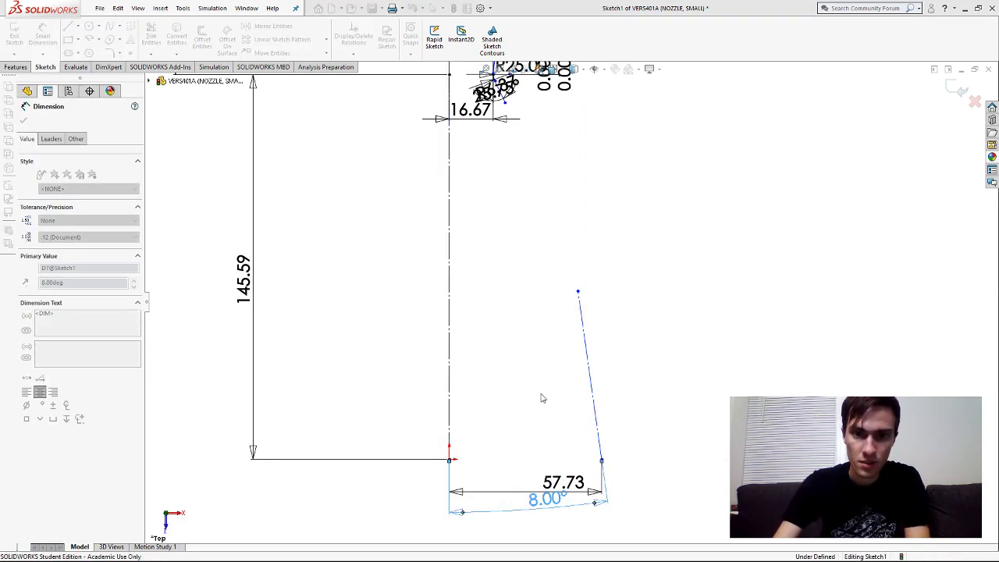
# - Sketch a two-point spline from the lower end of the R6.37 throat arc to the nozzle exit point
pyautogui.scroll(3, 557, 245)
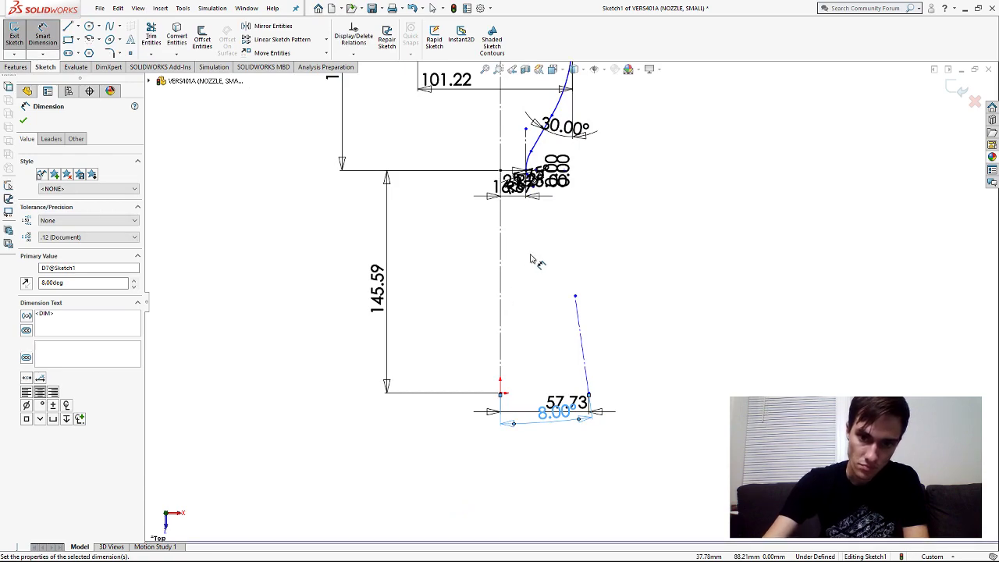
pyautogui.scroll(-8, 500, 173)
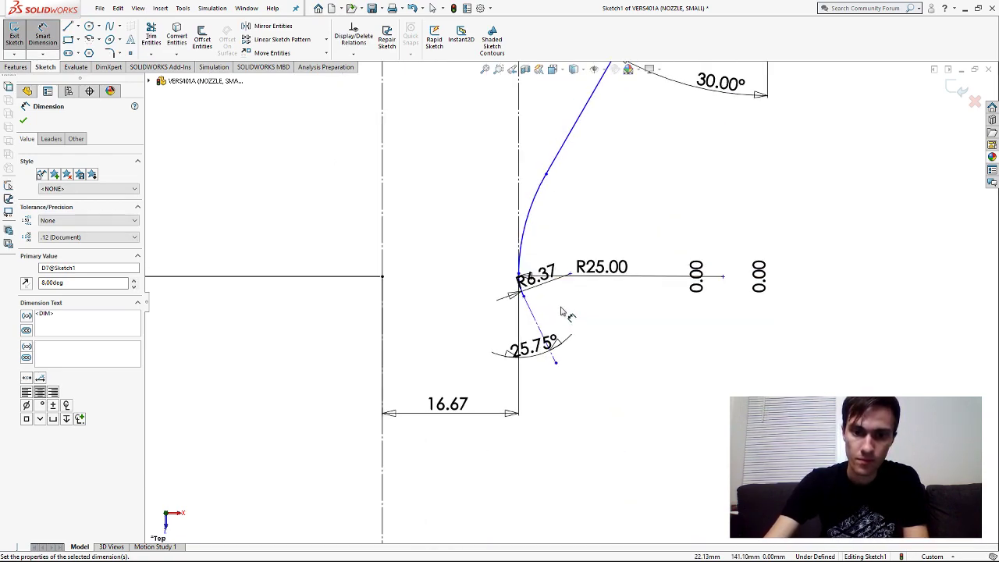
pyautogui.scroll(-3, 564, 312)
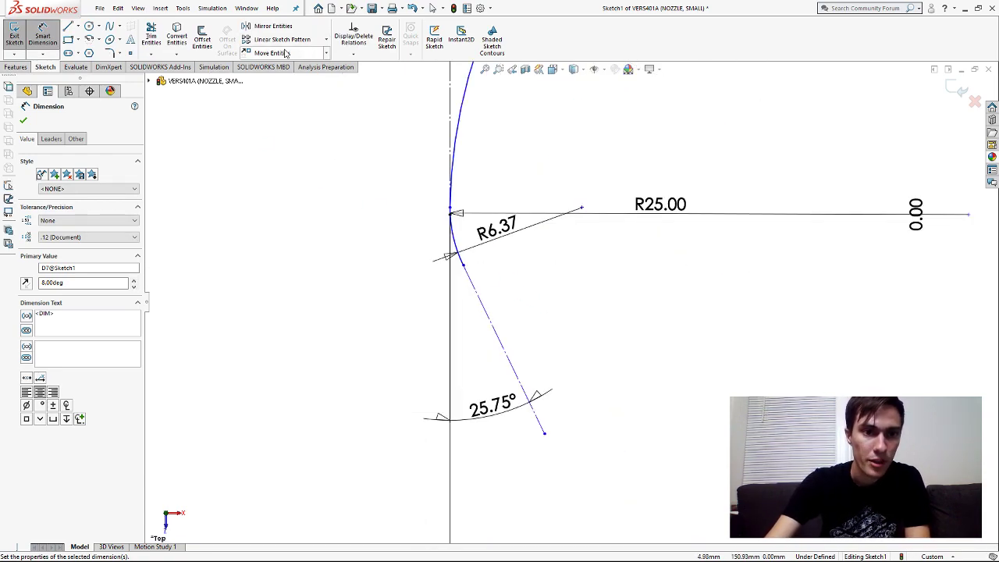
pyautogui.click(110, 26)
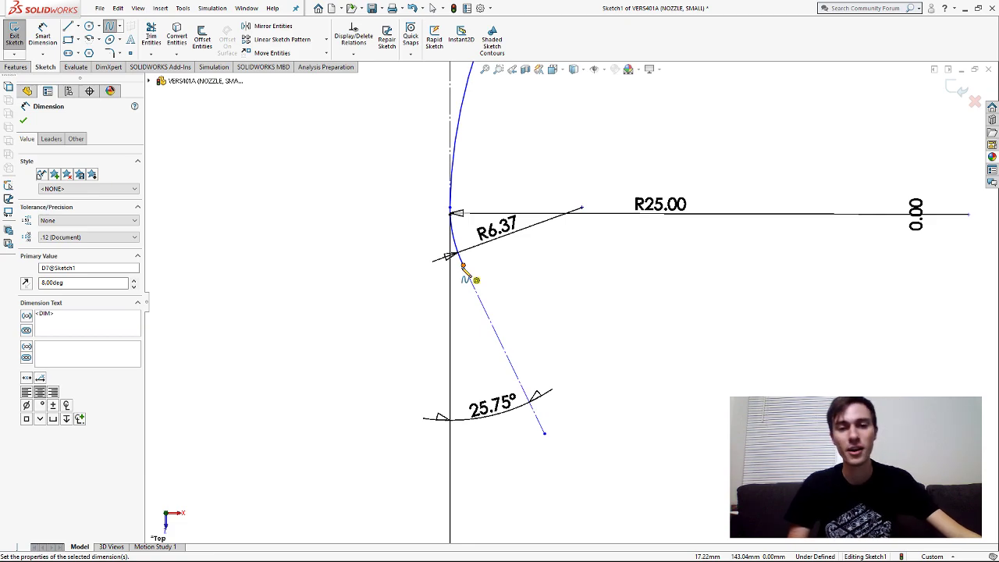
pyautogui.scroll(5, 513, 377)
pyautogui.scroll(-4, 521, 328)
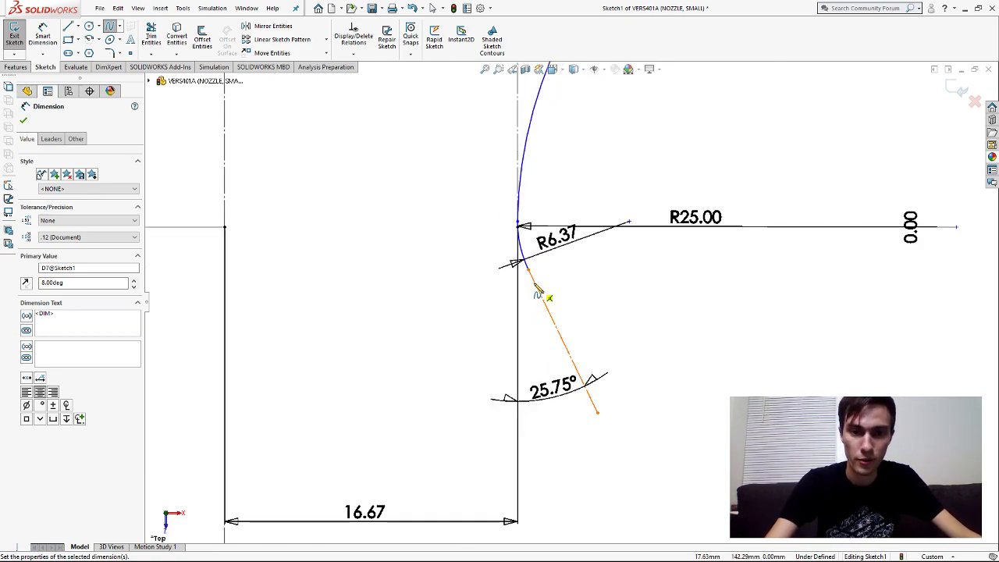
pyautogui.click(558, 328)
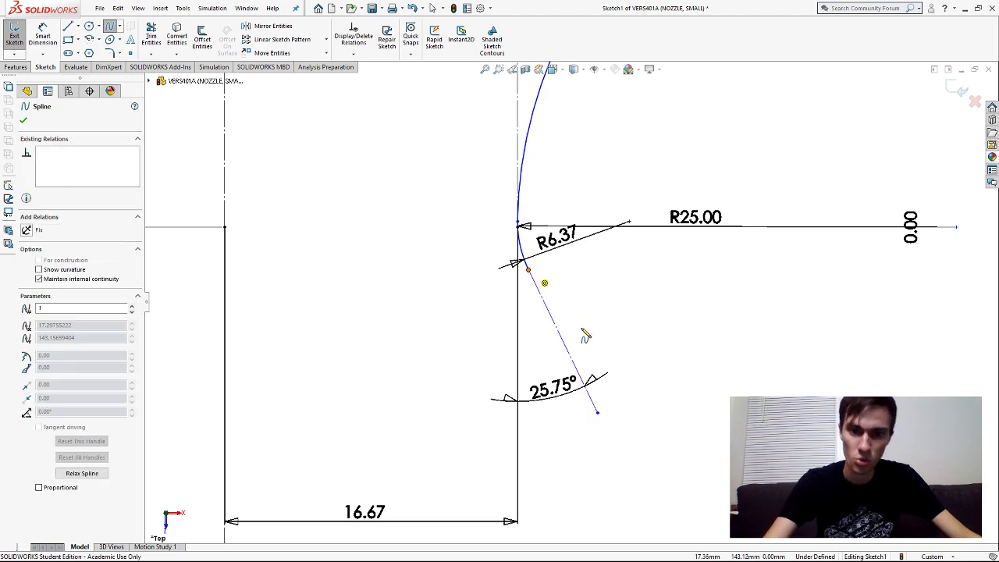
pyautogui.scroll(2, 574, 301)
pyautogui.click(589, 379)
pyautogui.scroll(9, 610, 402)
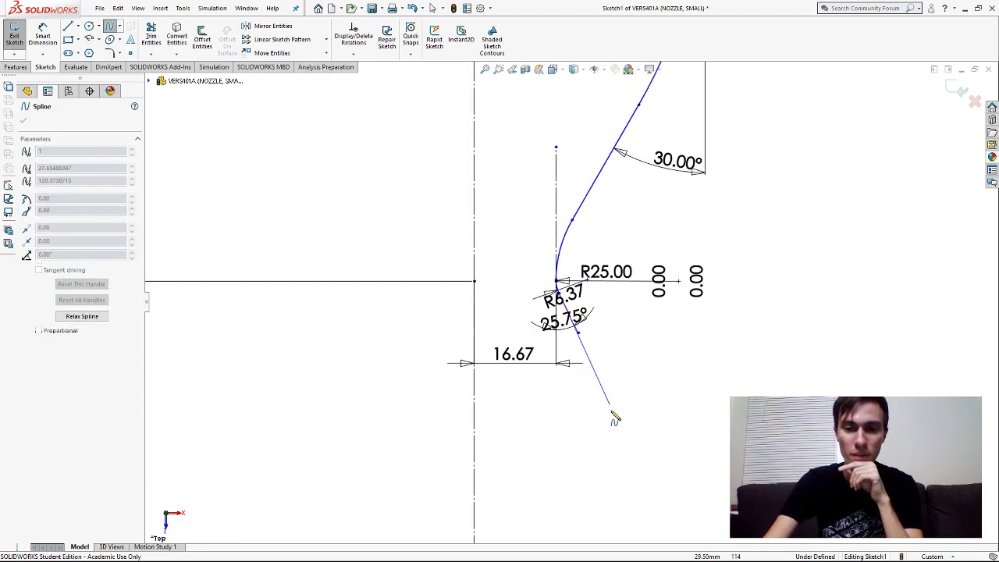
pyautogui.scroll(-2, 618, 433)
pyautogui.scroll(-3, 662, 483)
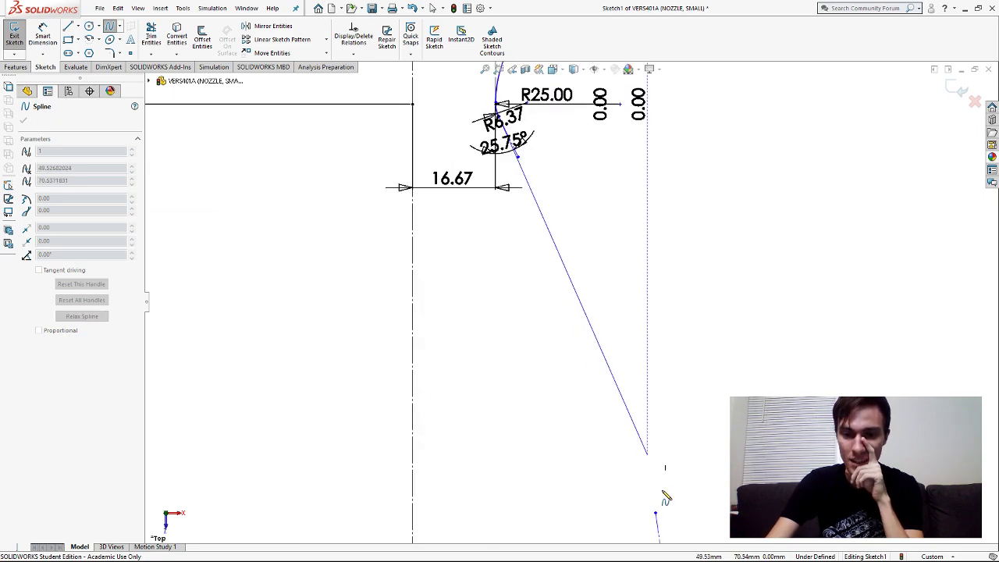
pyautogui.scroll(3, 662, 515)
pyautogui.scroll(3, 624, 453)
pyautogui.scroll(-4, 584, 390)
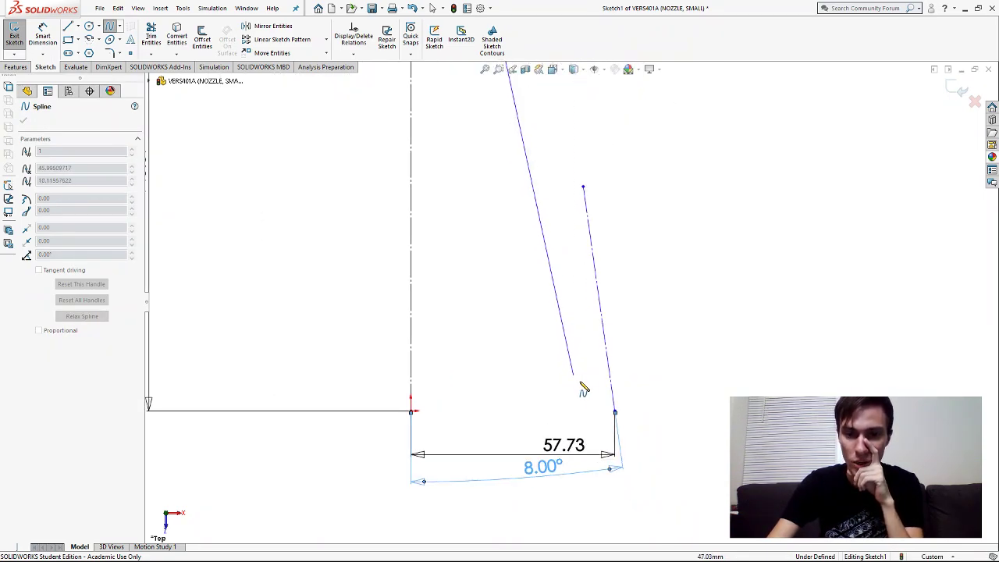
pyautogui.click(615, 411)
pyautogui.click(578, 417)
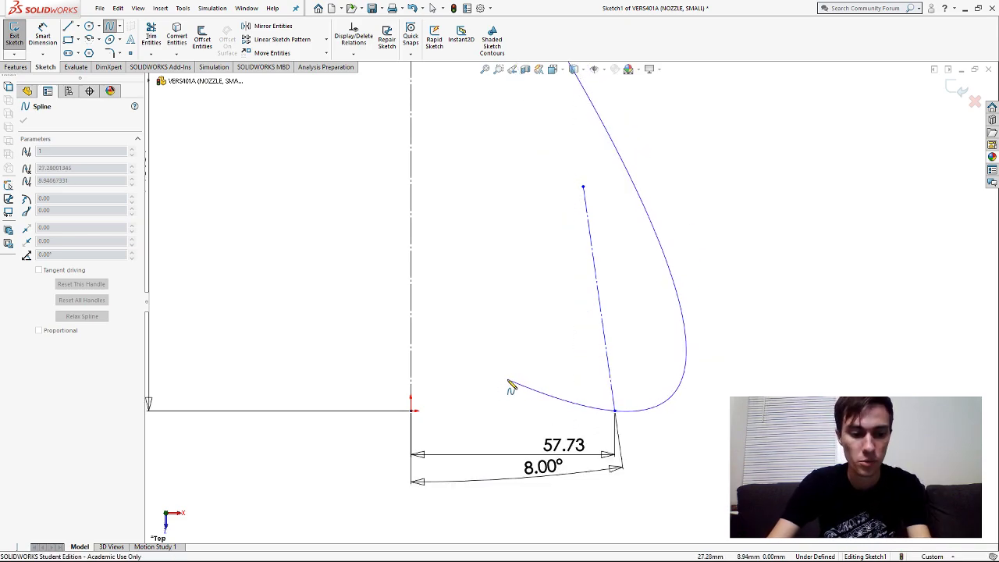
pyautogui.press('Escape')
# - Add a tangent relation between the spline and the slanted construction line at the nozzle exit
pyautogui.click(354, 54)
pyautogui.click(384, 87)
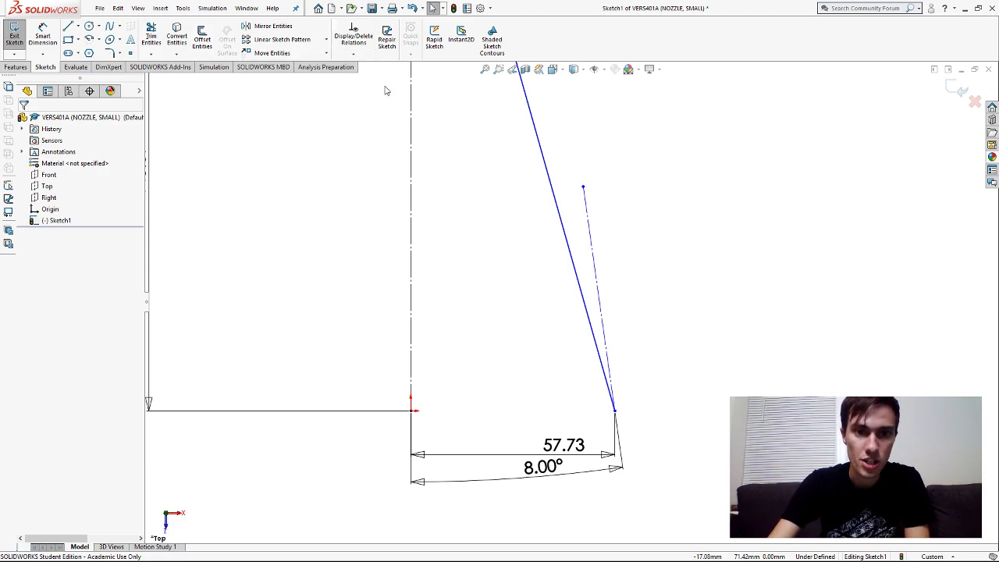
pyautogui.click(589, 320)
pyautogui.click(601, 328)
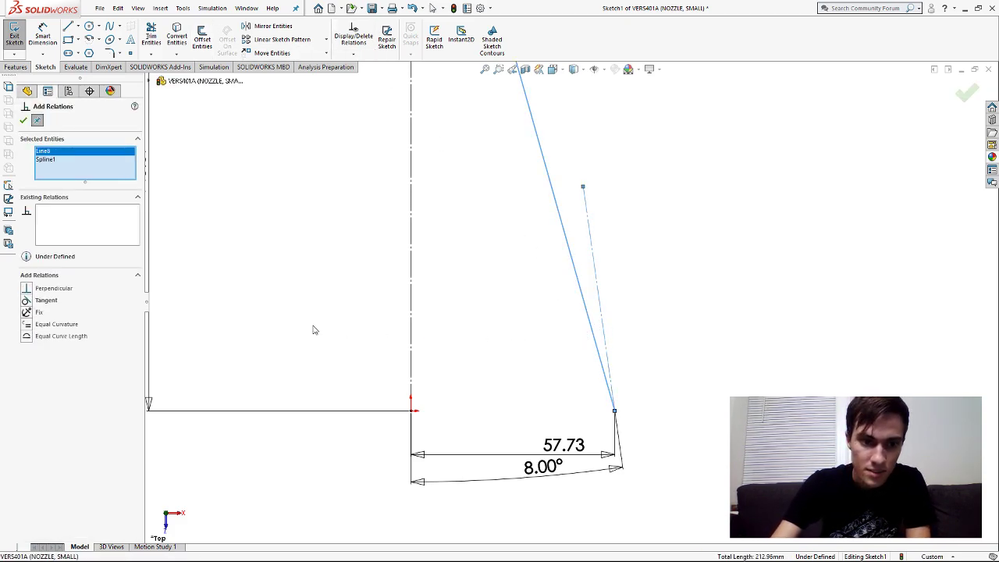
pyautogui.click(39, 300)
# - Add a tangent relation between the spline and the 25.75-degree construction line below the throat arc
pyautogui.scroll(6, 575, 303)
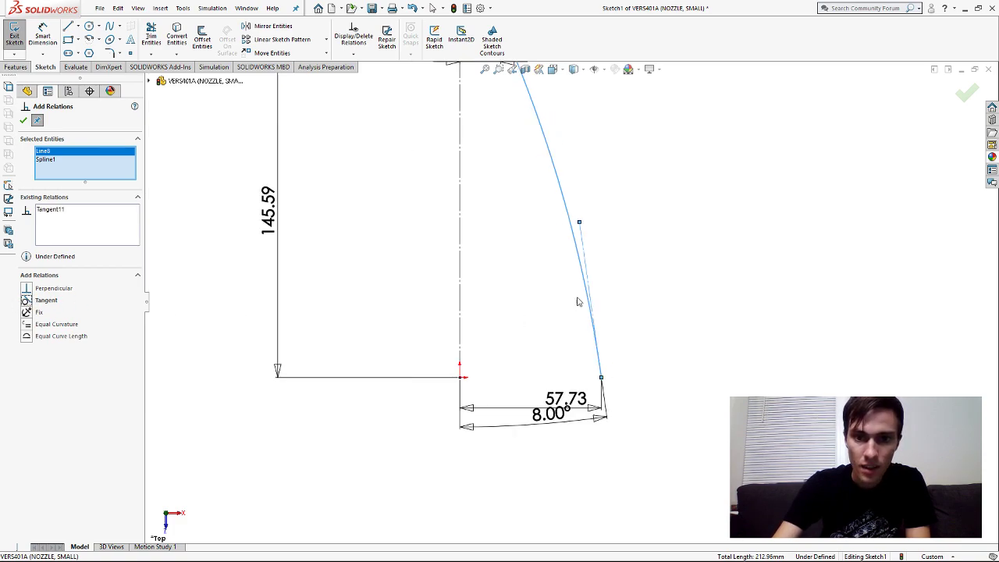
pyautogui.scroll(-5, 543, 189)
pyautogui.scroll(-4, 559, 215)
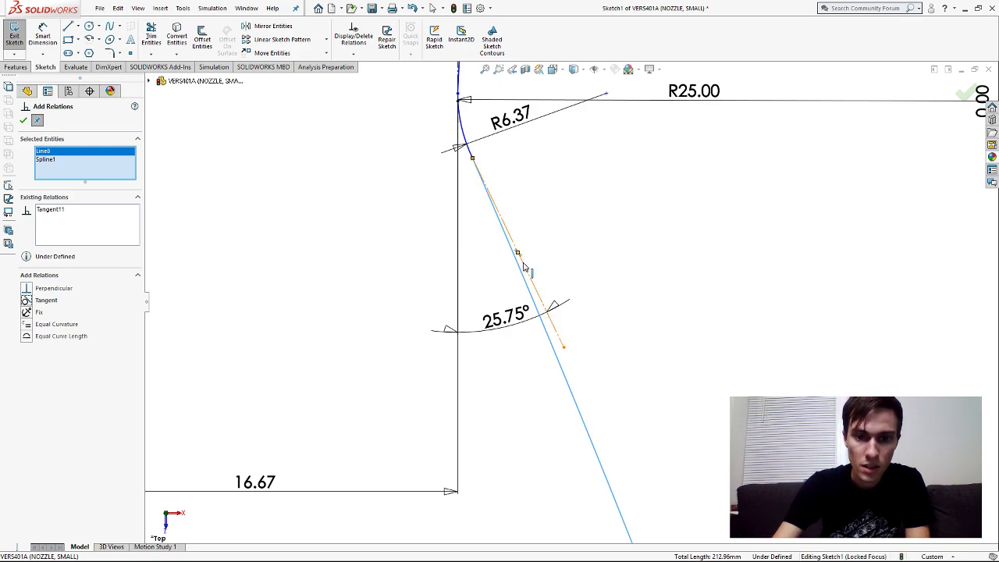
pyautogui.click(524, 264)
pyautogui.click(519, 266)
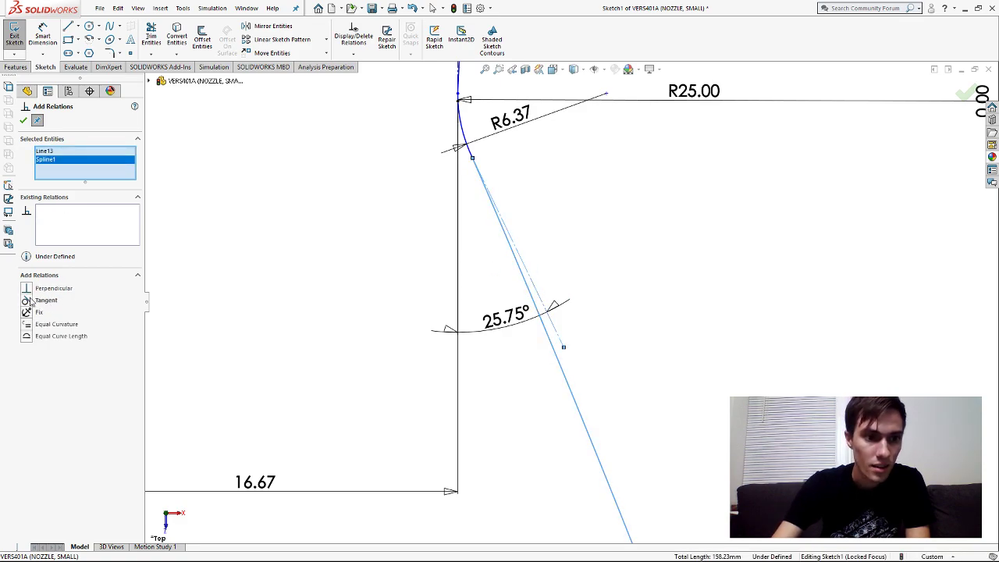
pyautogui.click(28, 299)
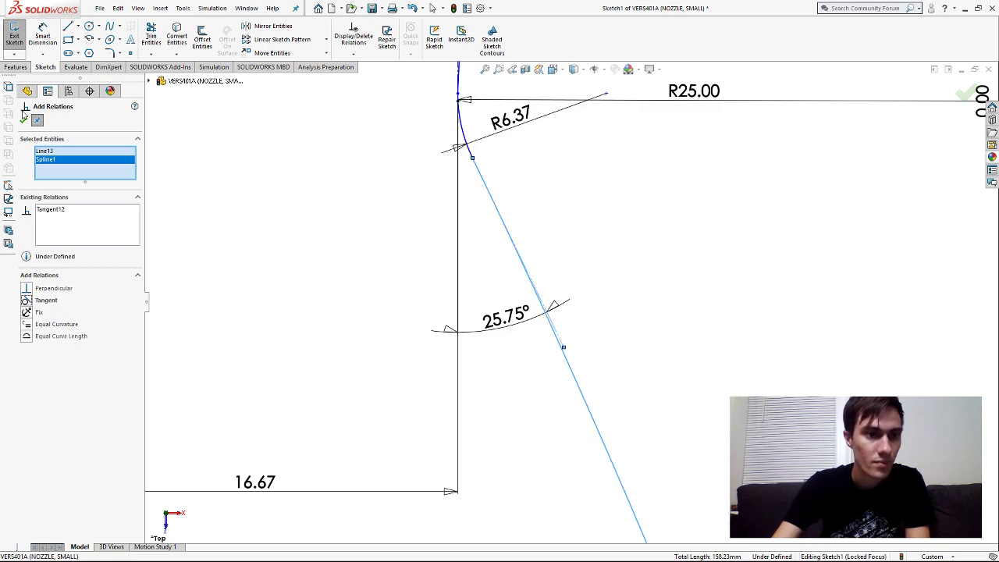
pyautogui.click(23, 120)
# - Examine the joints between the throat arcs and the spline, and the overall nozzle profile
pyautogui.scroll(2, 593, 319)
pyautogui.scroll(3, 593, 320)
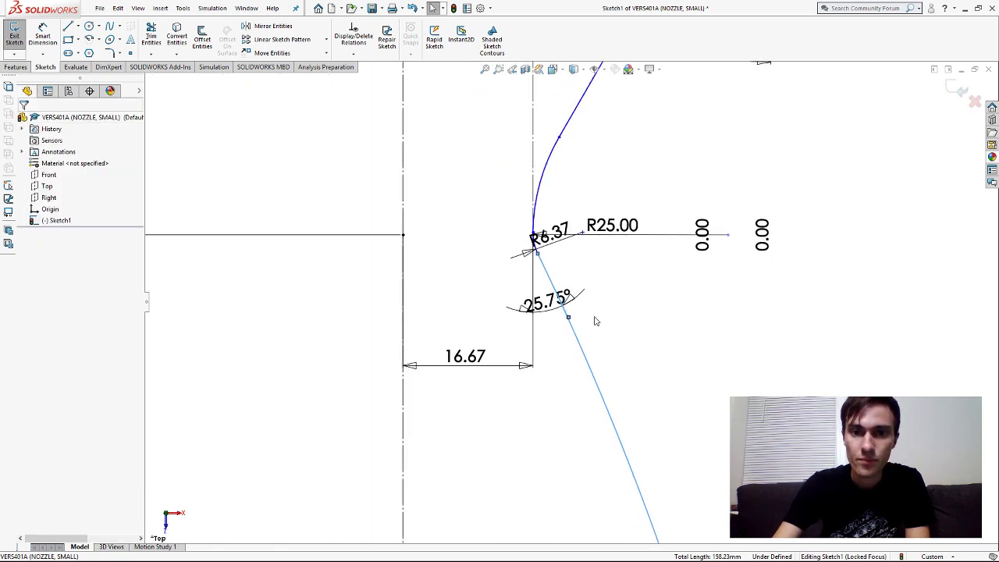
pyautogui.scroll(-6, 530, 270)
pyautogui.scroll(-4, 531, 269)
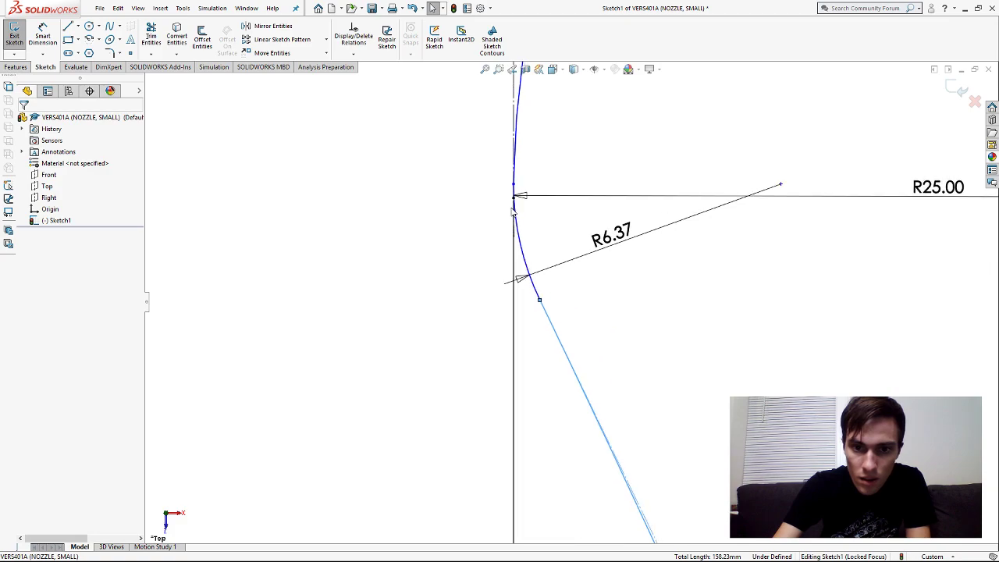
pyautogui.scroll(4, 575, 276)
pyautogui.scroll(5, 599, 320)
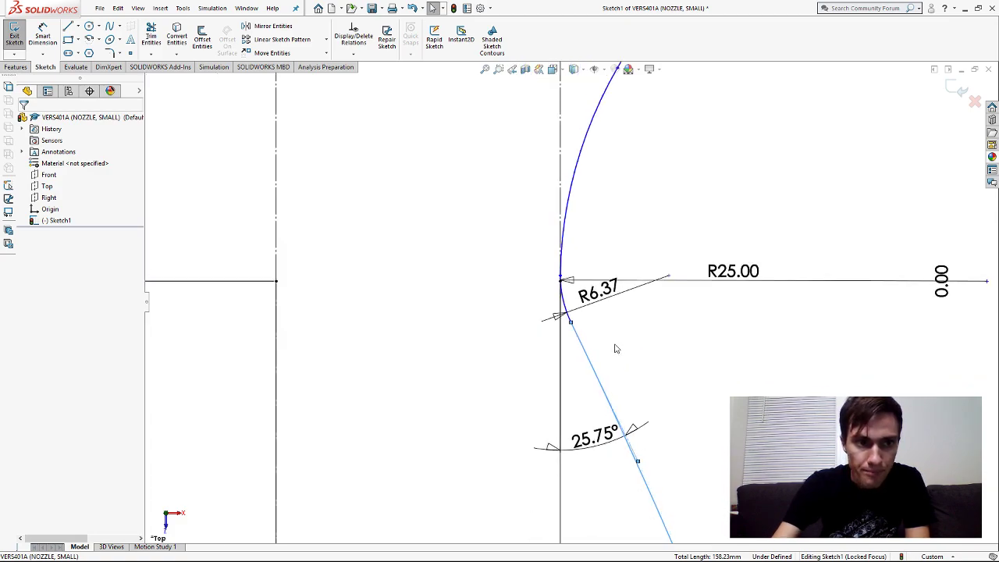
pyautogui.scroll(6, 598, 357)
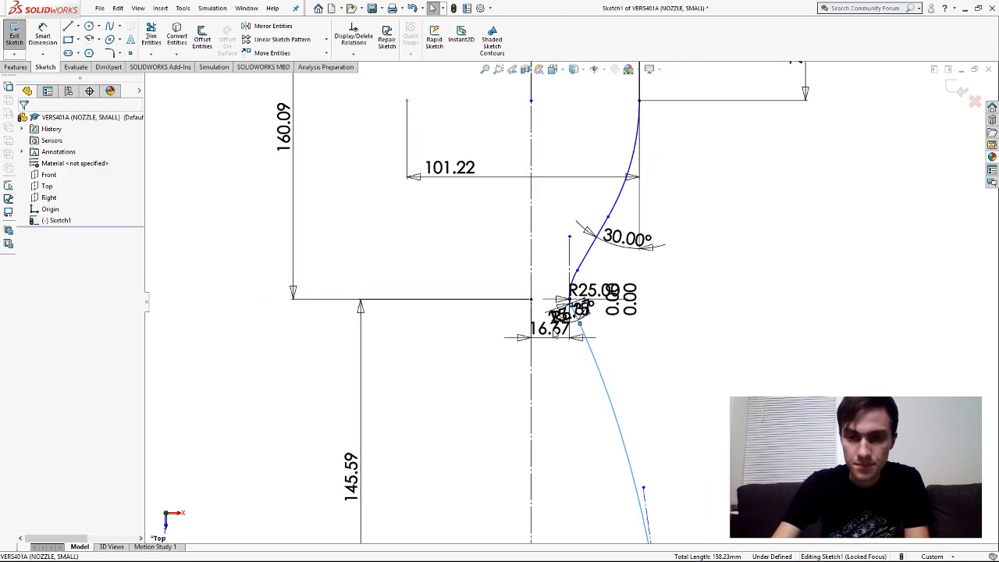
pyautogui.scroll(-3, 591, 204)
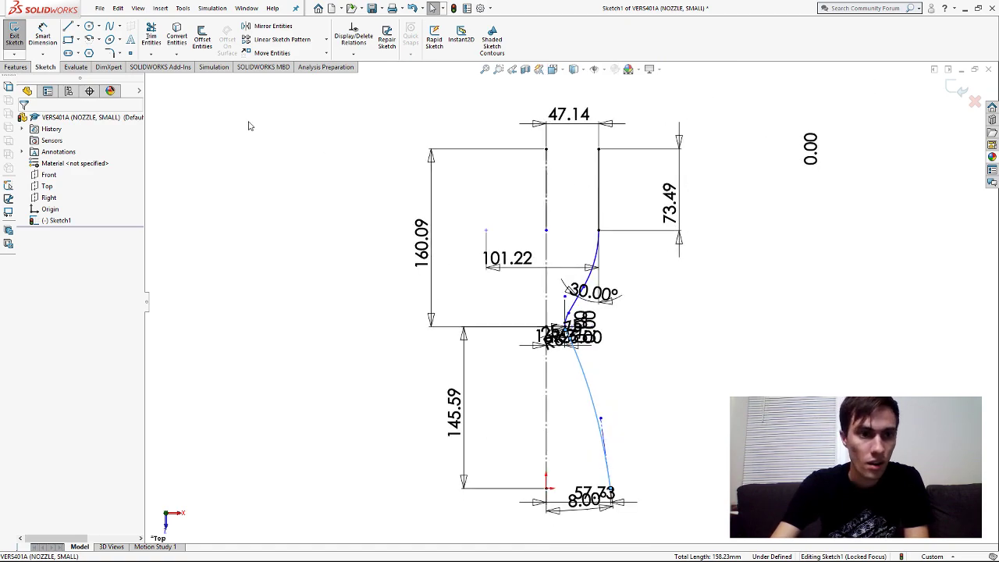
# - Exit the nozzle profile sketch and clear the selection
pyautogui.click(14, 35)
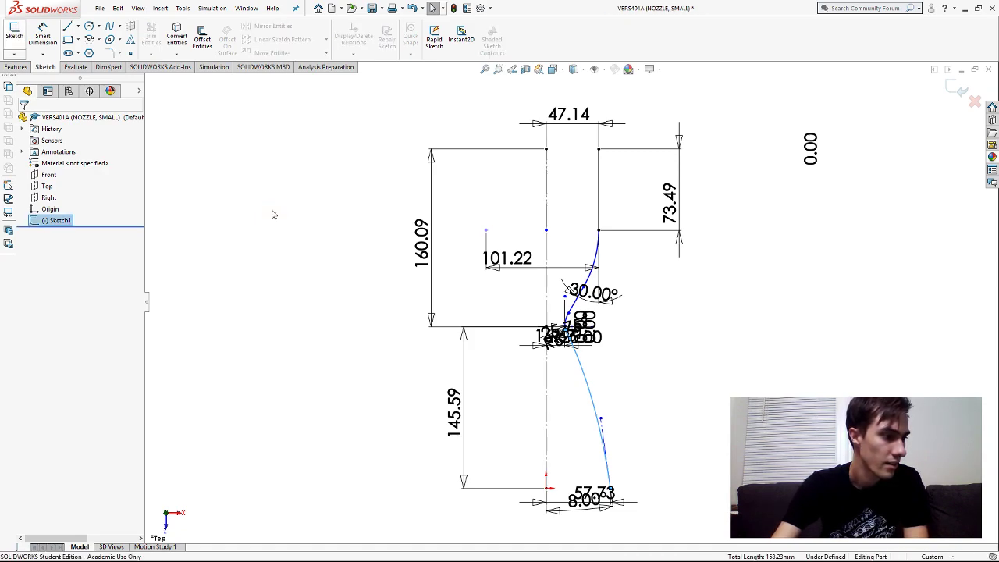
pyautogui.click(341, 251)
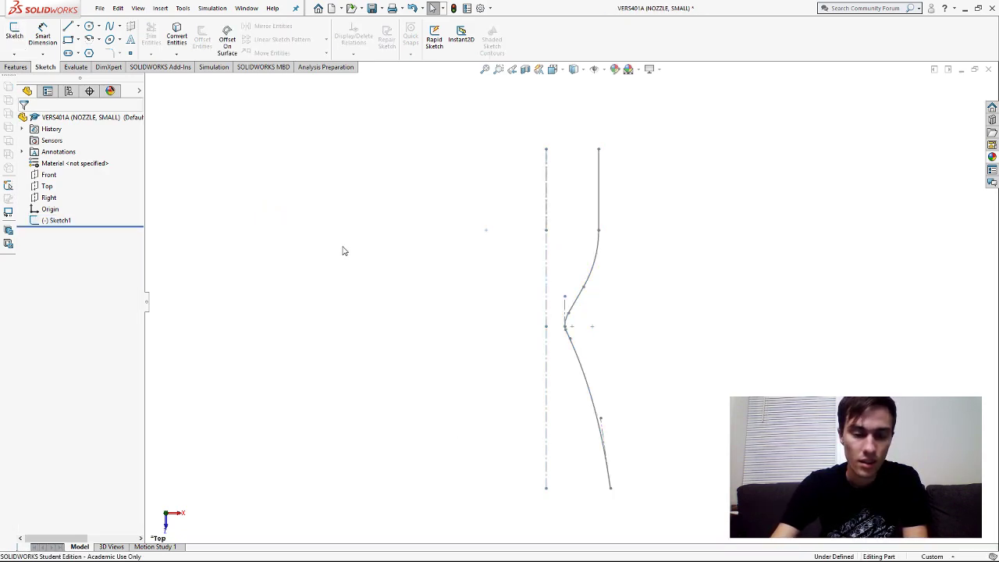
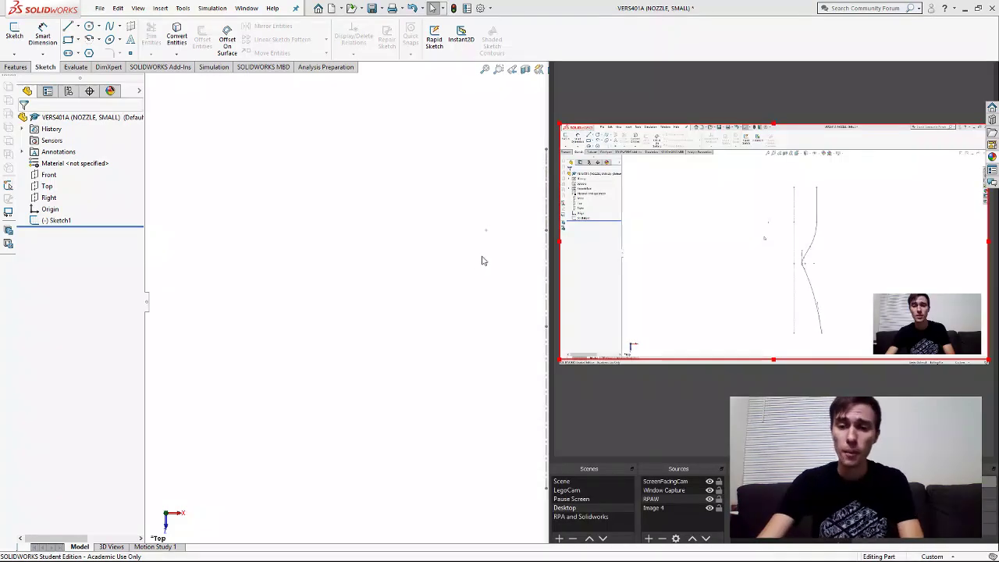
# - Start a new sketch on the Top plane, over the existing nozzle profile
pyautogui.click(484, 258)
pyautogui.scroll(2, 657, 365)
pyautogui.scroll(-1, 657, 364)
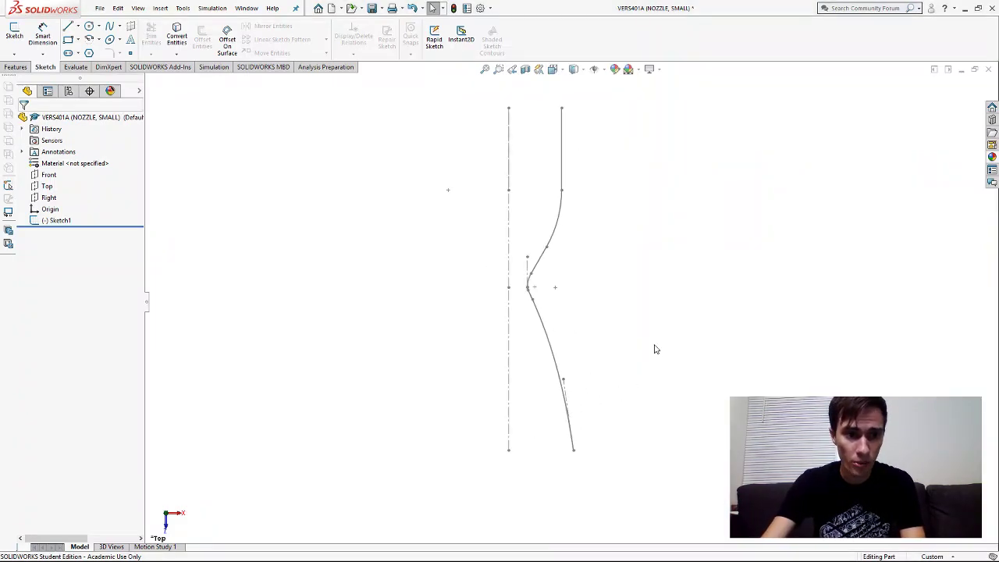
pyautogui.click(14, 34)
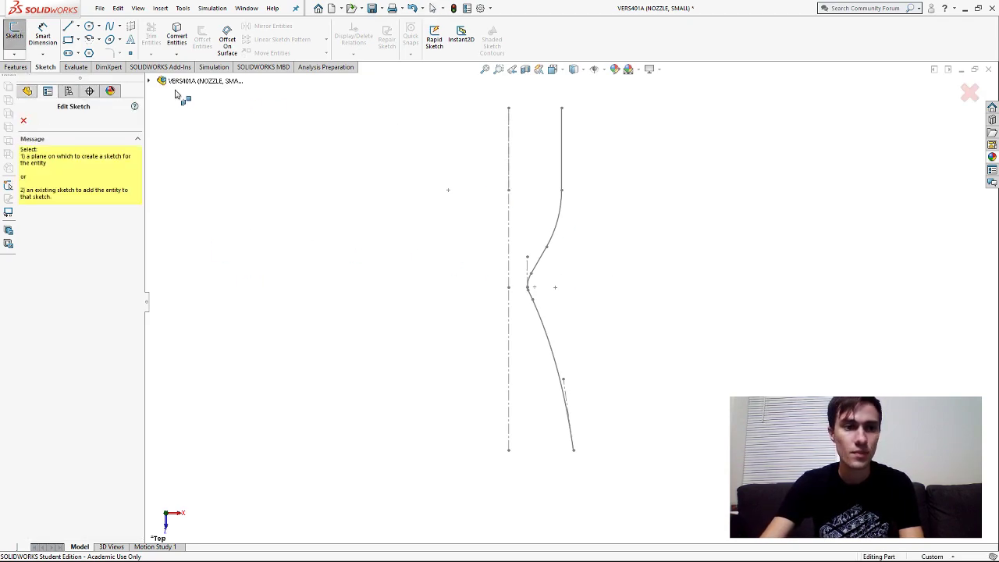
pyautogui.click(149, 82)
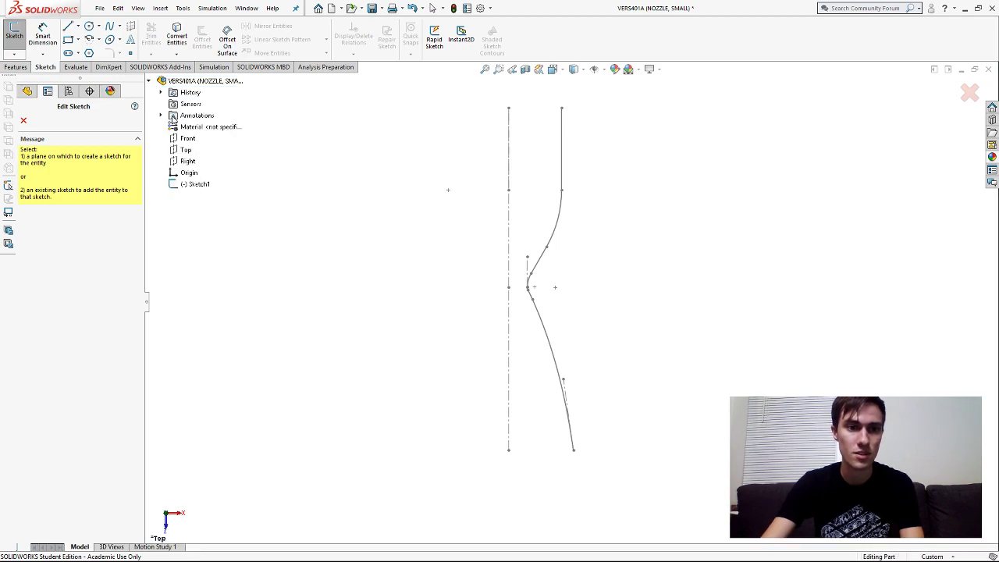
pyautogui.click(507, 400)
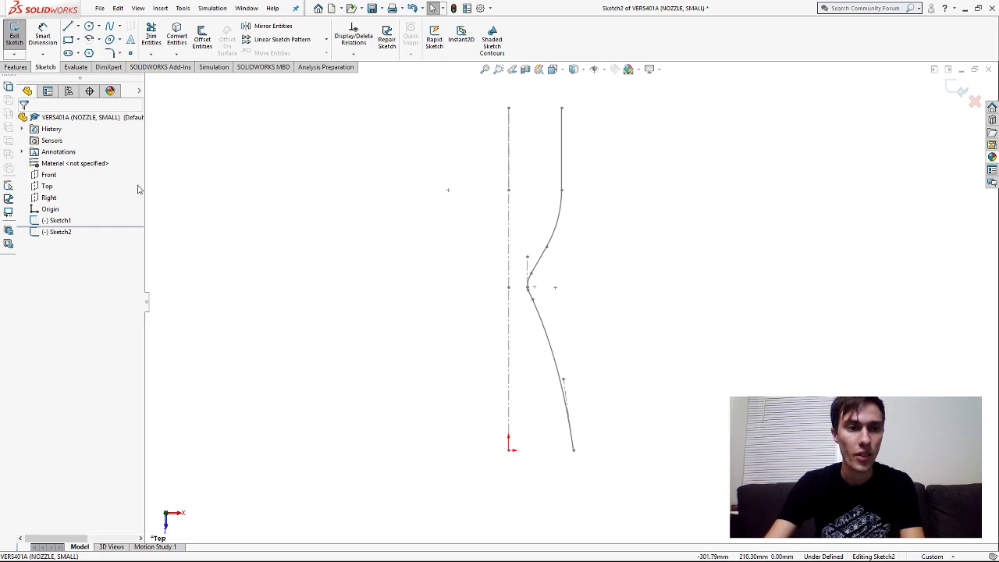
# - Convert the chamber wall line, converging arc, slanted line, both throat arcs and bell spline into the new sketch
pyautogui.click(177, 37)
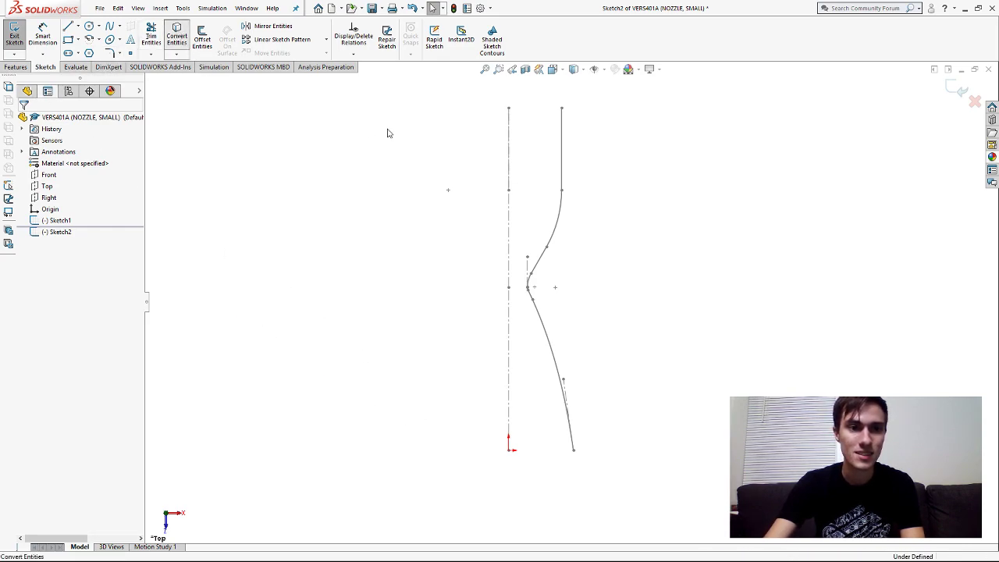
pyautogui.click(561, 144)
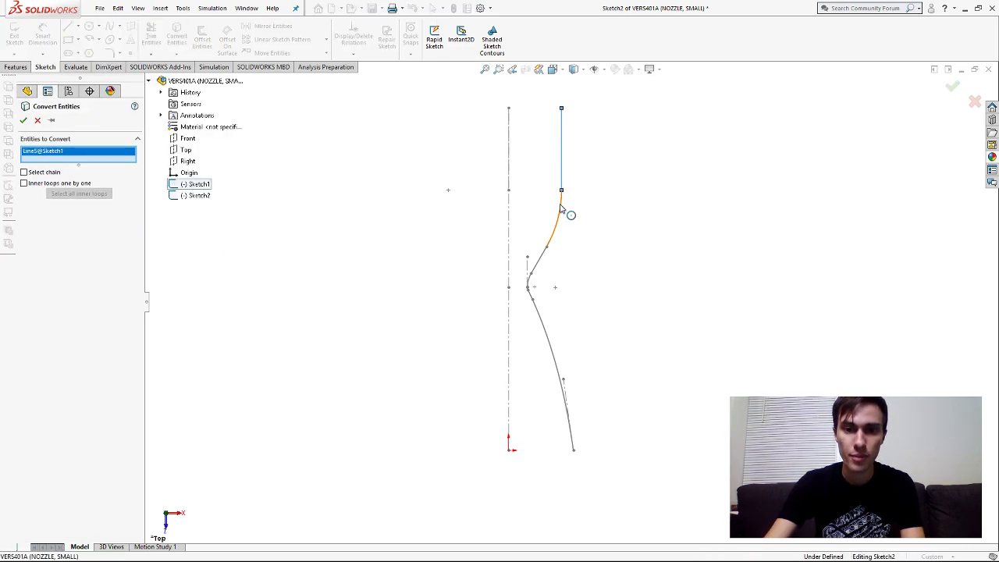
pyautogui.click(560, 207)
pyautogui.click(540, 264)
pyautogui.scroll(-5, 550, 277)
pyautogui.scroll(-2, 522, 301)
pyautogui.click(489, 320)
pyautogui.scroll(-10, 488, 381)
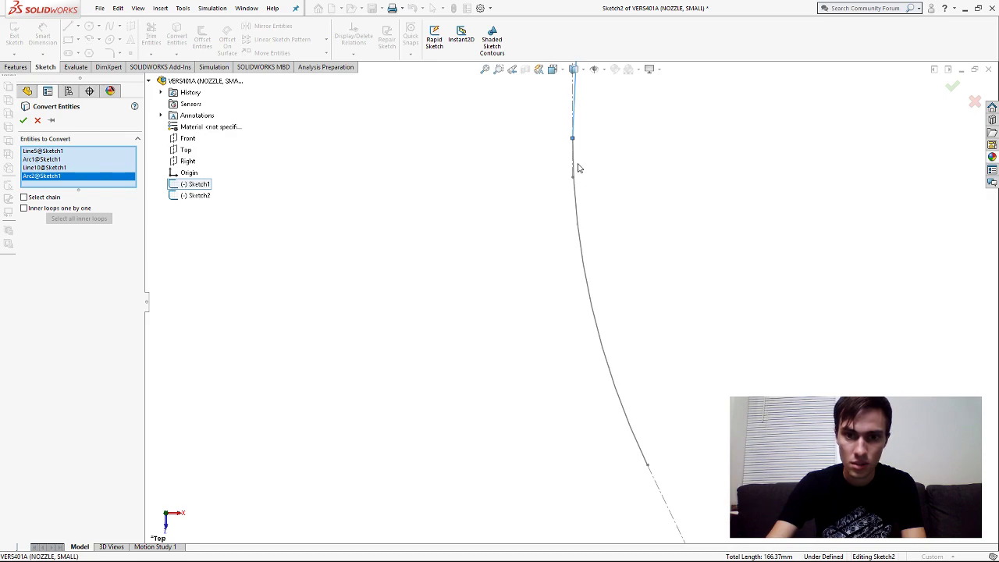
pyautogui.click(575, 170)
pyautogui.scroll(3, 688, 423)
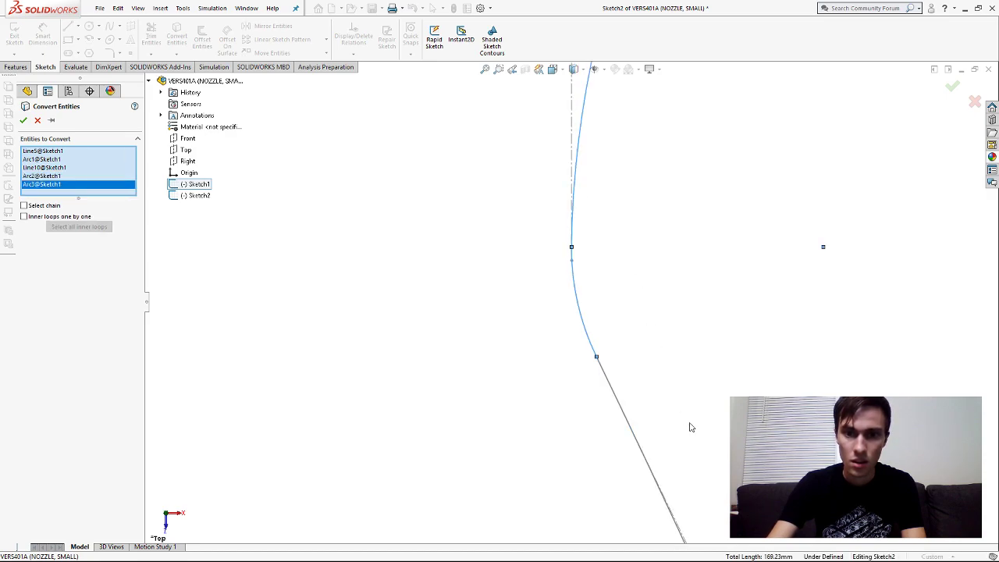
pyautogui.click(629, 427)
pyautogui.scroll(3, 623, 432)
pyautogui.scroll(5, 624, 449)
pyautogui.scroll(-2, 515, 249)
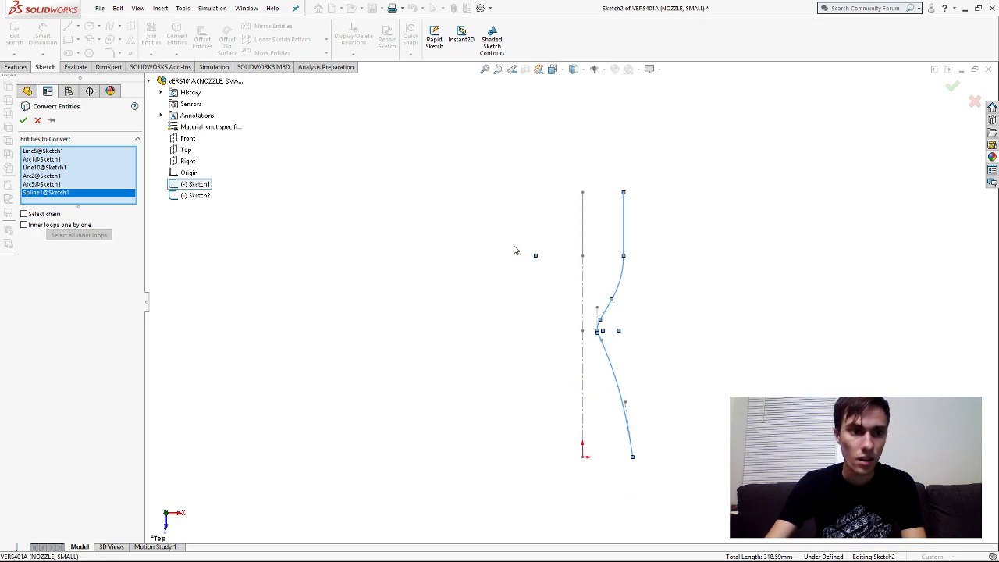
pyautogui.click(23, 120)
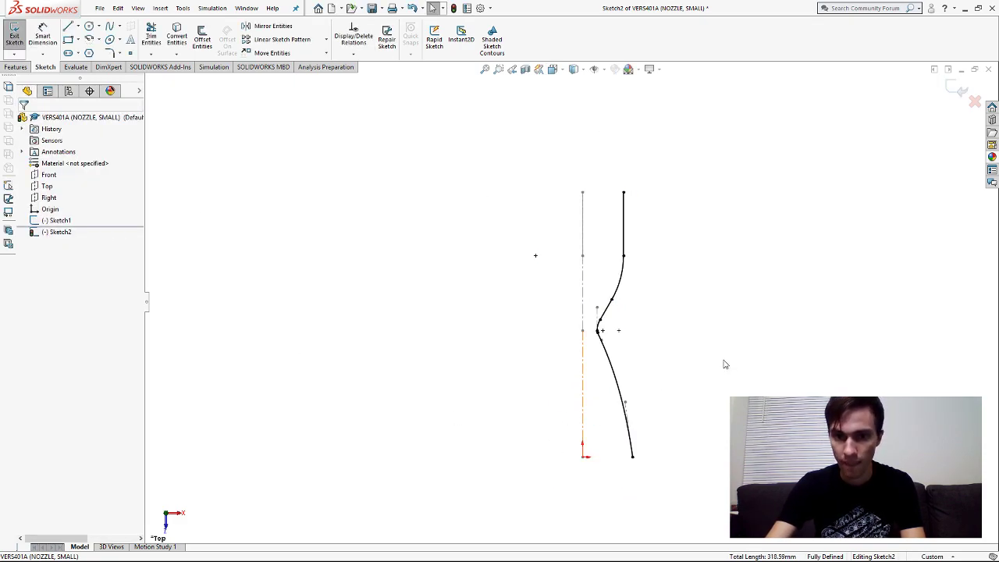
# - Set up a 5 mm offset of the whole converted contour chain, starting from the chamber wall line
pyautogui.scroll(-1, 663, 252)
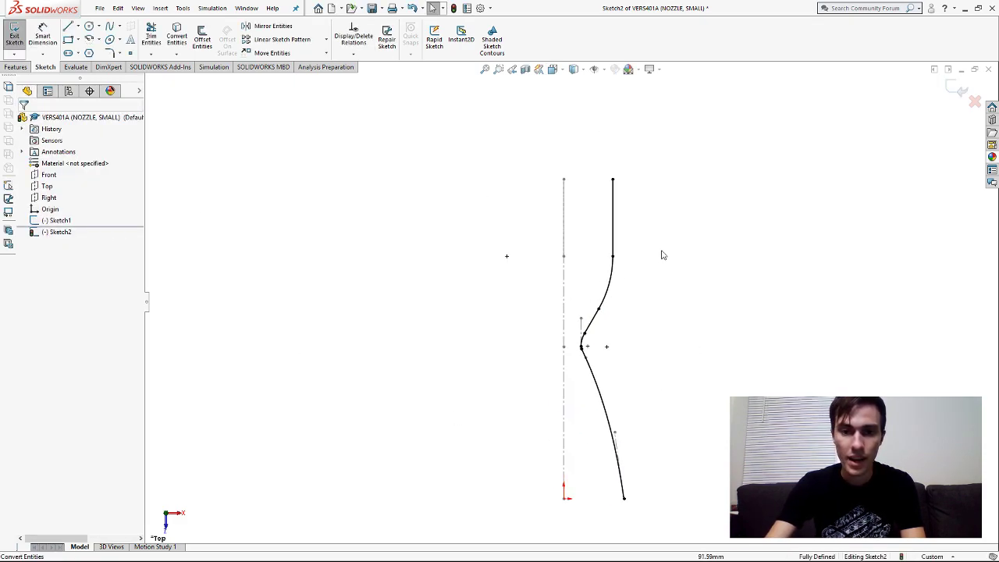
pyautogui.click(201, 39)
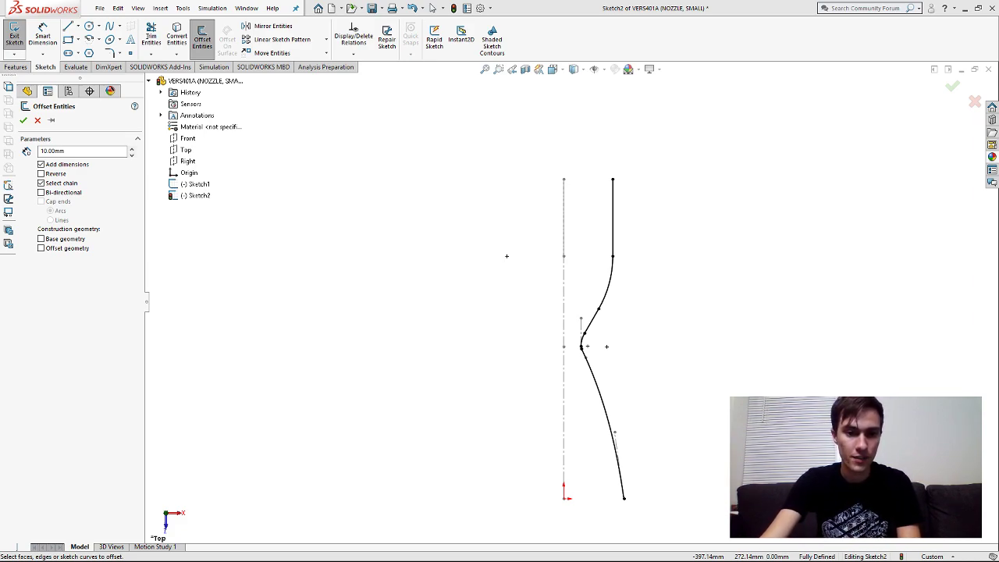
pyautogui.doubleClick(53, 151)
pyautogui.write('3')
pyautogui.press('Return')
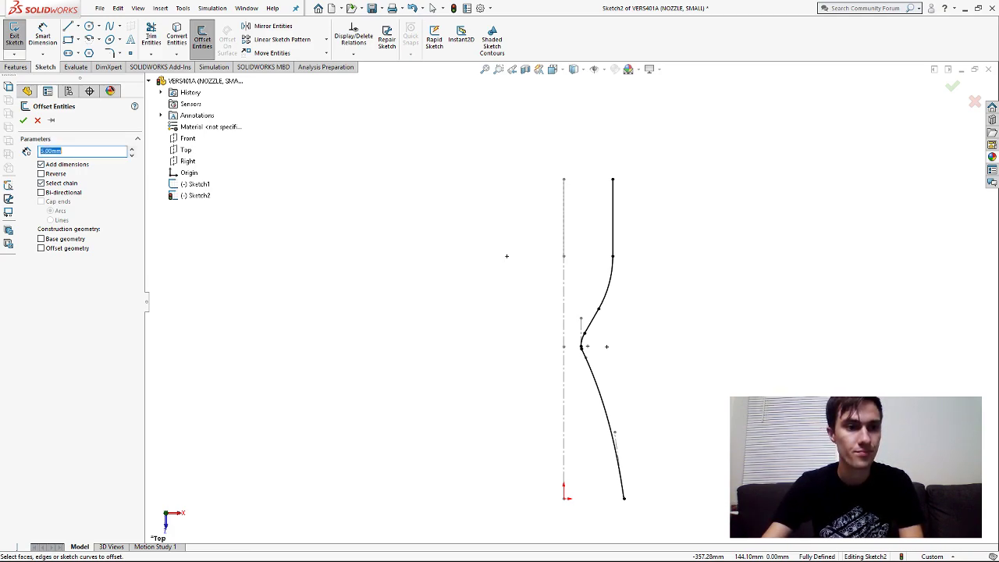
pyautogui.scroll(-3, 642, 227)
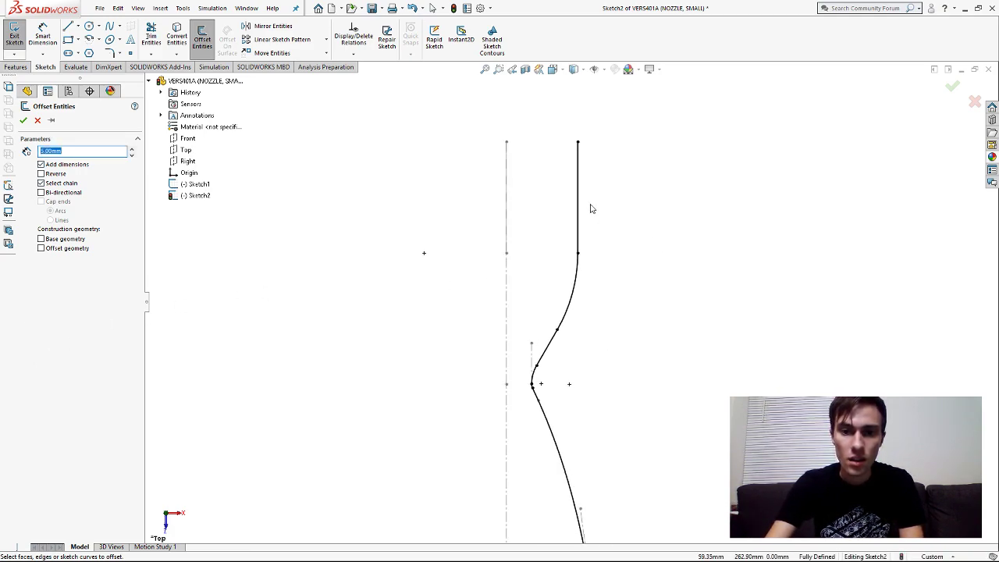
pyautogui.click(578, 205)
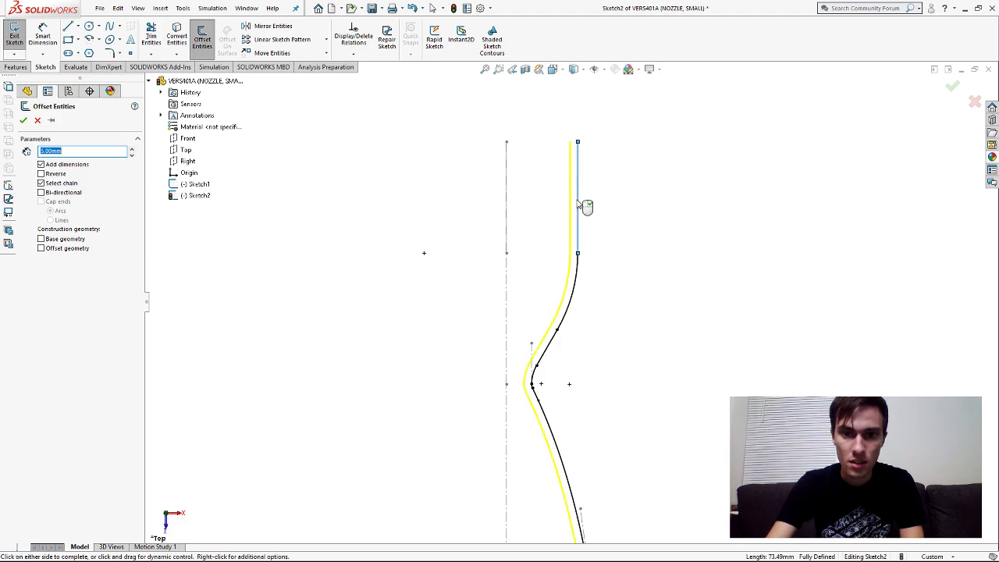
# - Reverse the offset to the outer side of the nozzle contour and apply it
pyautogui.click(42, 174)
pyautogui.scroll(-3, 564, 171)
pyautogui.scroll(5, 515, 312)
pyautogui.scroll(3, 528, 484)
pyautogui.scroll(-4, 534, 468)
pyautogui.scroll(-4, 555, 306)
pyautogui.scroll(5, 445, 366)
pyautogui.scroll(2, 551, 208)
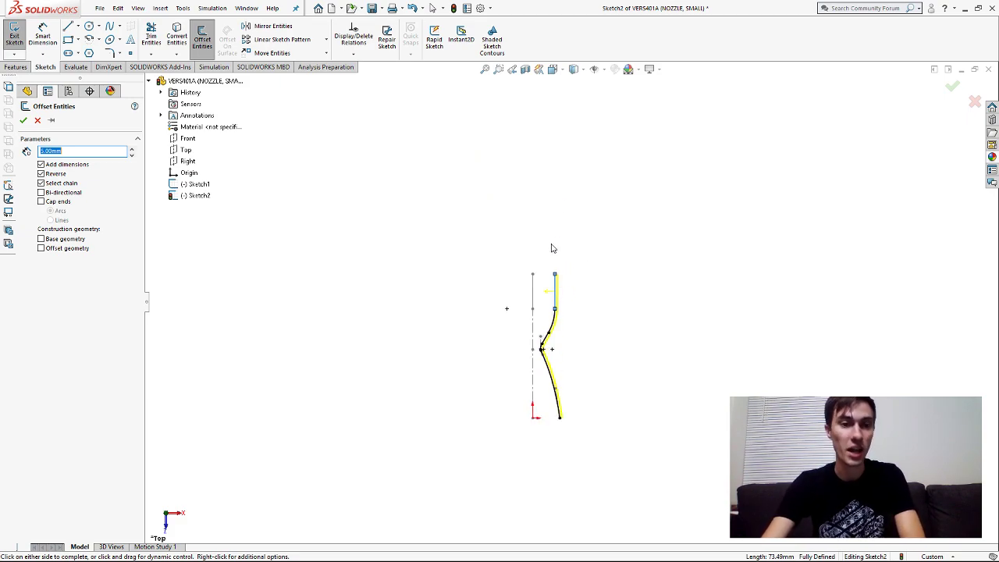
pyautogui.scroll(-4, 559, 321)
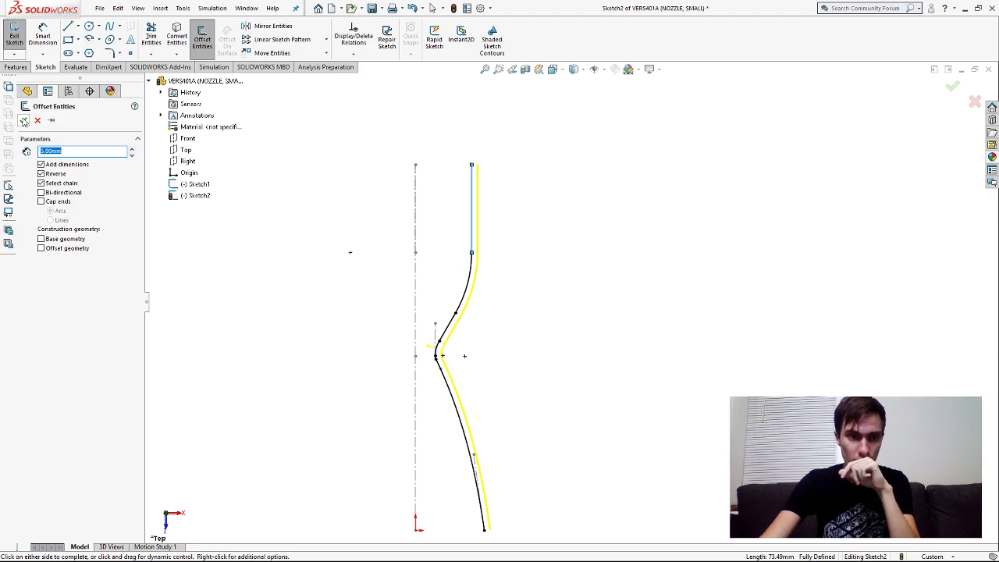
pyautogui.click(24, 121)
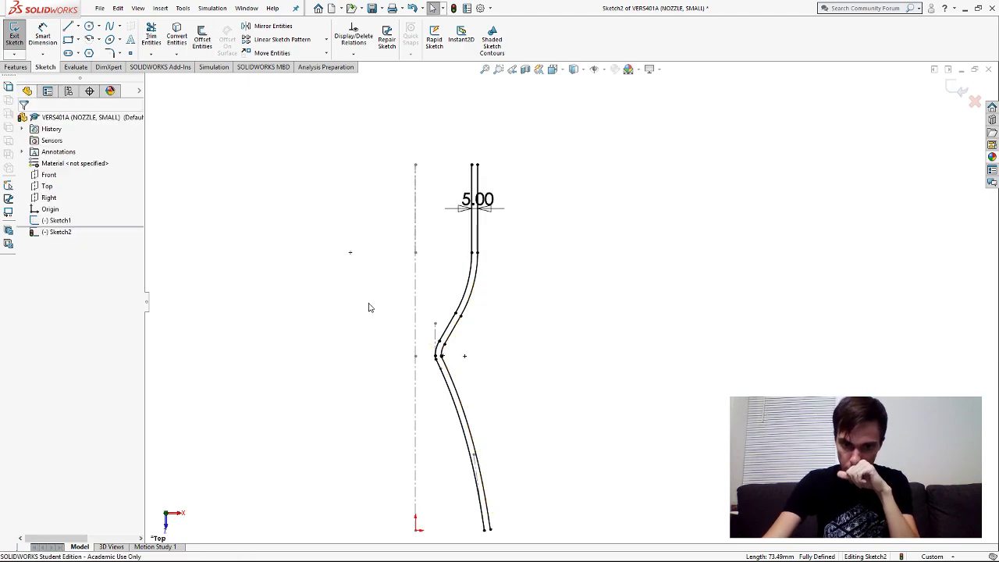
# - Sketch a line joining the inner and outer wall endpoints at the chamber's open end
pyautogui.scroll(-5, 477, 188)
pyautogui.click(68, 26)
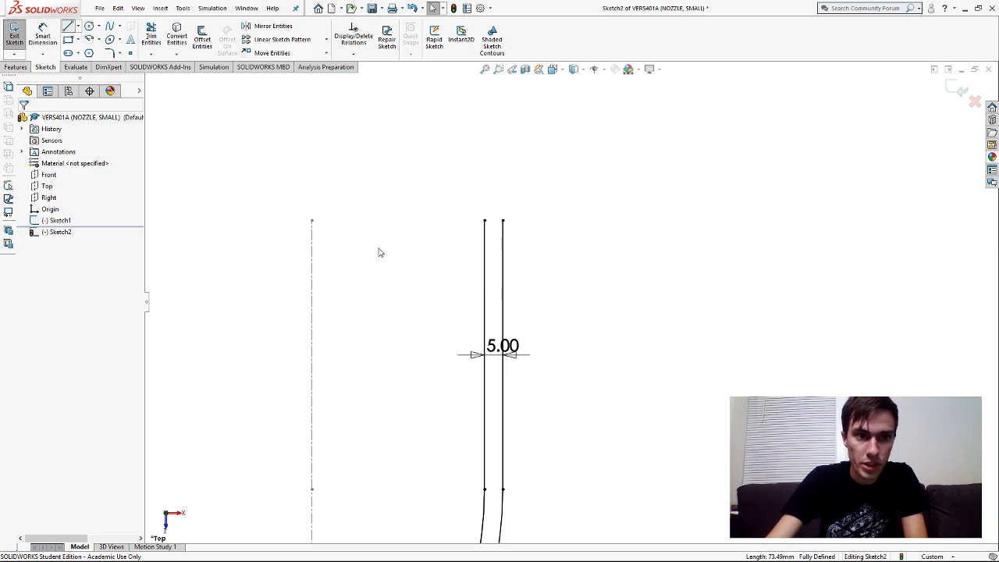
pyautogui.click(485, 220)
pyautogui.click(501, 228)
# - Sketch a line about 3.17 mm long extending the outer wall tangentially beyond its endpoint at the nozzle exit
pyautogui.scroll(3, 577, 328)
pyautogui.scroll(3, 579, 464)
pyautogui.scroll(-4, 562, 491)
pyautogui.scroll(-5, 615, 484)
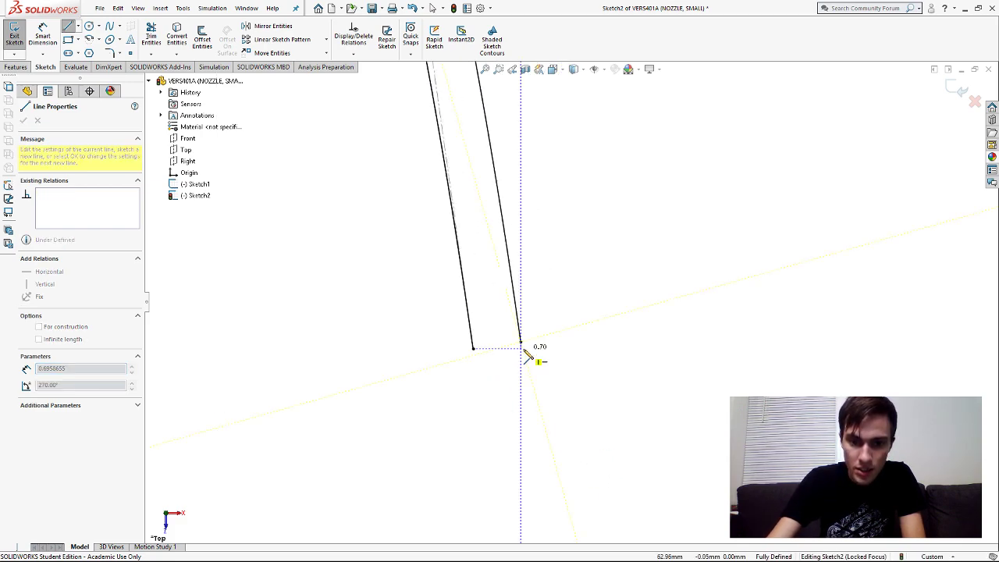
pyautogui.scroll(-5, 536, 396)
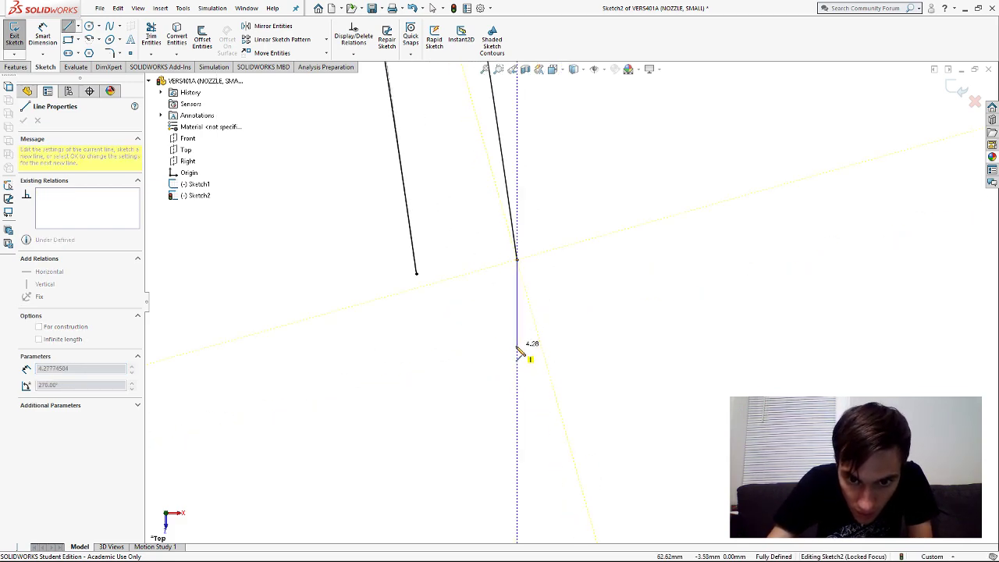
pyautogui.click(531, 315)
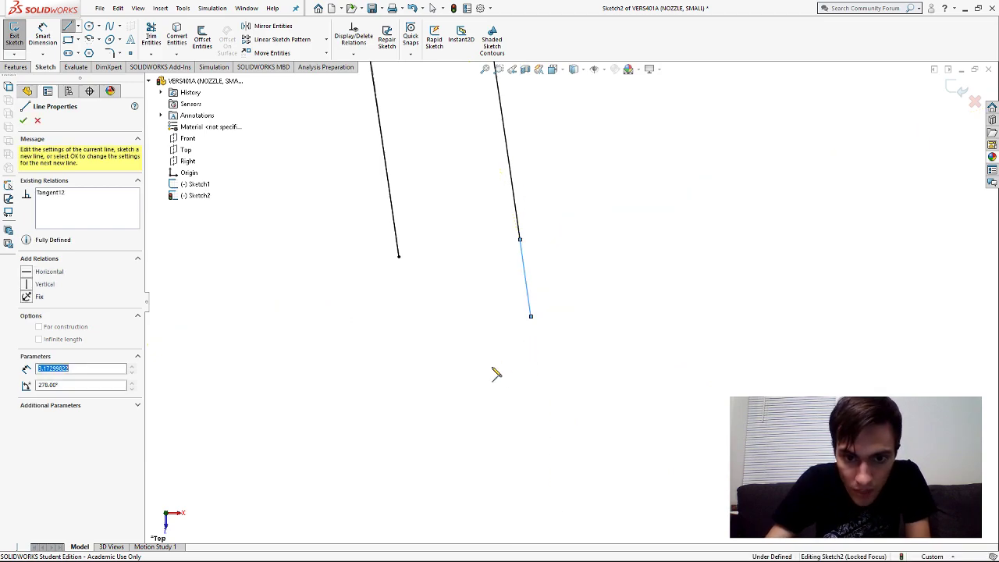
pyautogui.press('Escape')
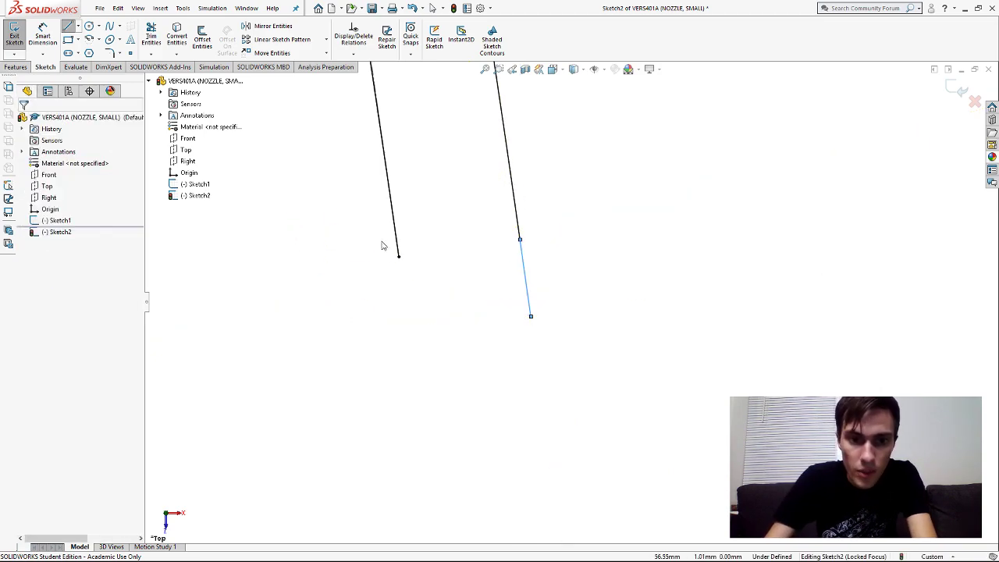
# - Sketch a horizontal line from the inner wall's exit endpoint across the extension of the outer wall
pyautogui.press('Escape')
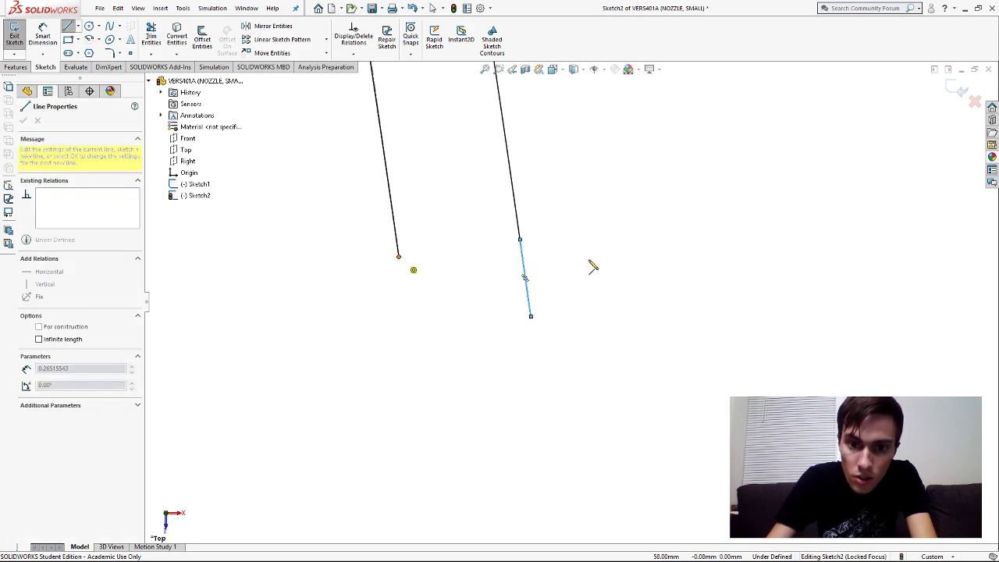
pyautogui.click(590, 257)
pyautogui.press('Escape')
pyautogui.press('Escape')
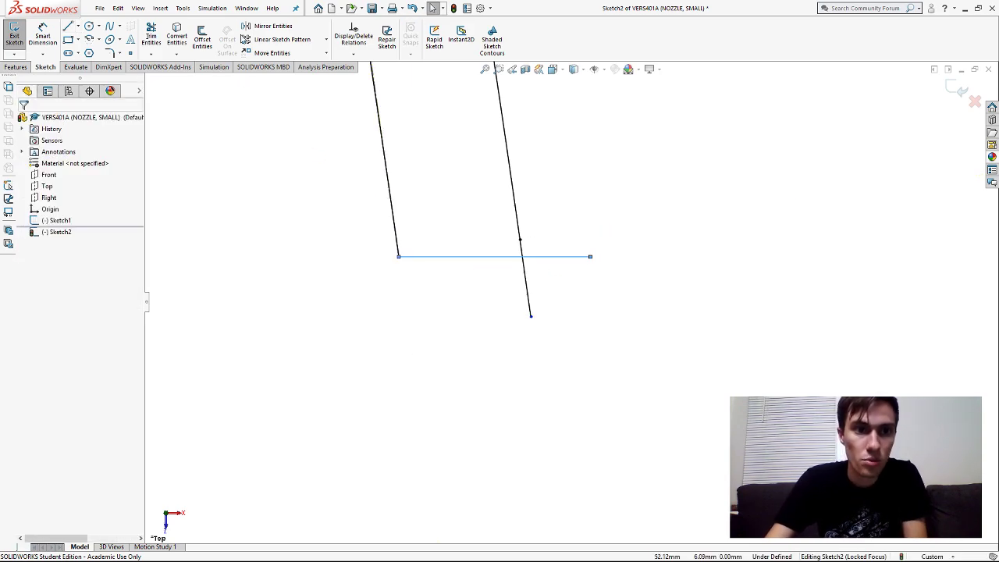
# - Trim the overhanging ends of the horizontal exit line and the outer wall extension with Power trim
pyautogui.click(151, 35)
pyautogui.moveTo(571, 223); pyautogui.dragTo(486, 320)
pyautogui.scroll(2, 590, 297)
pyautogui.scroll(4, 585, 222)
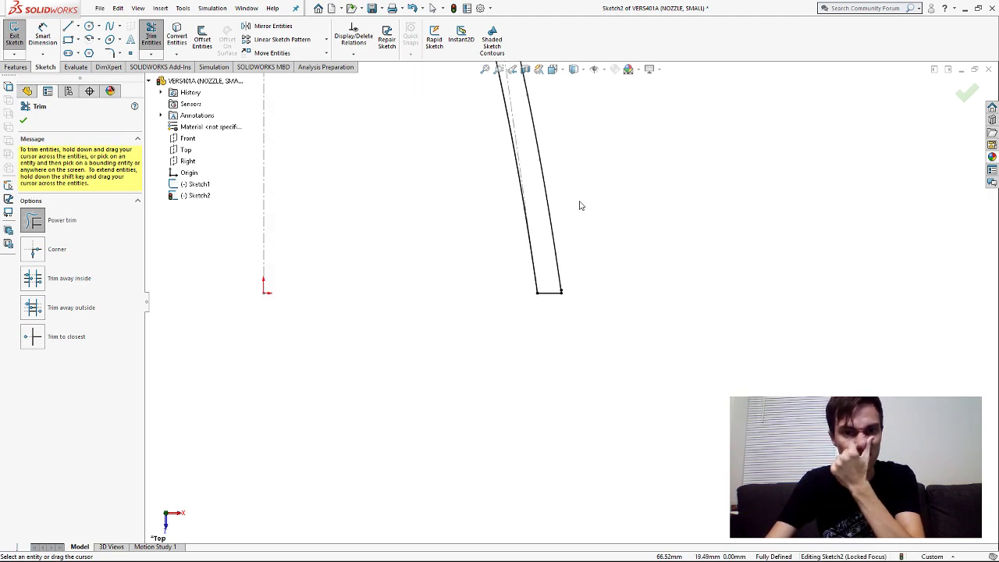
pyautogui.scroll(2, 581, 148)
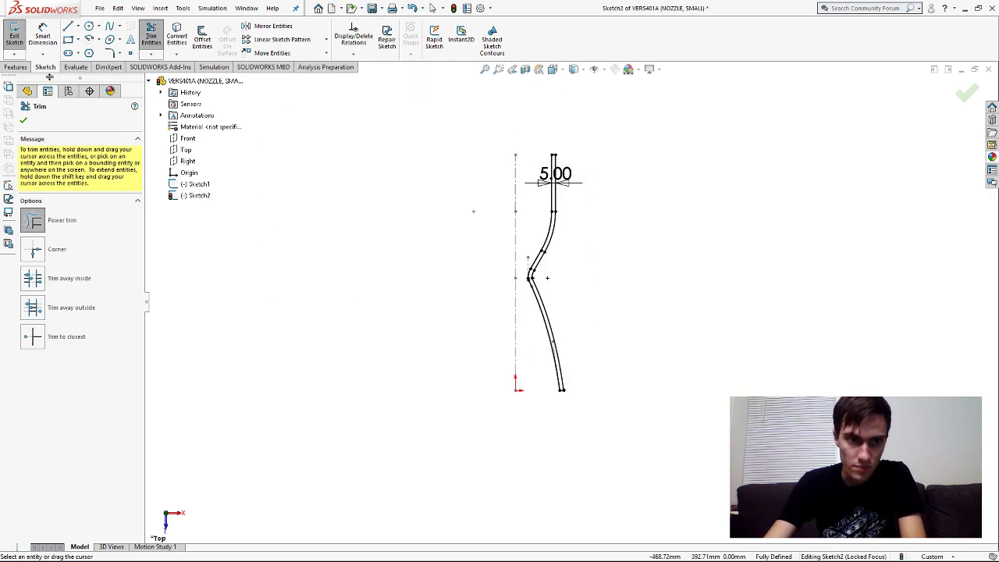
pyautogui.click(155, 24)
# - Exit the sketch and revolve the closed wall profile 360 degrees about the nozzle's centreline
pyautogui.click(13, 36)
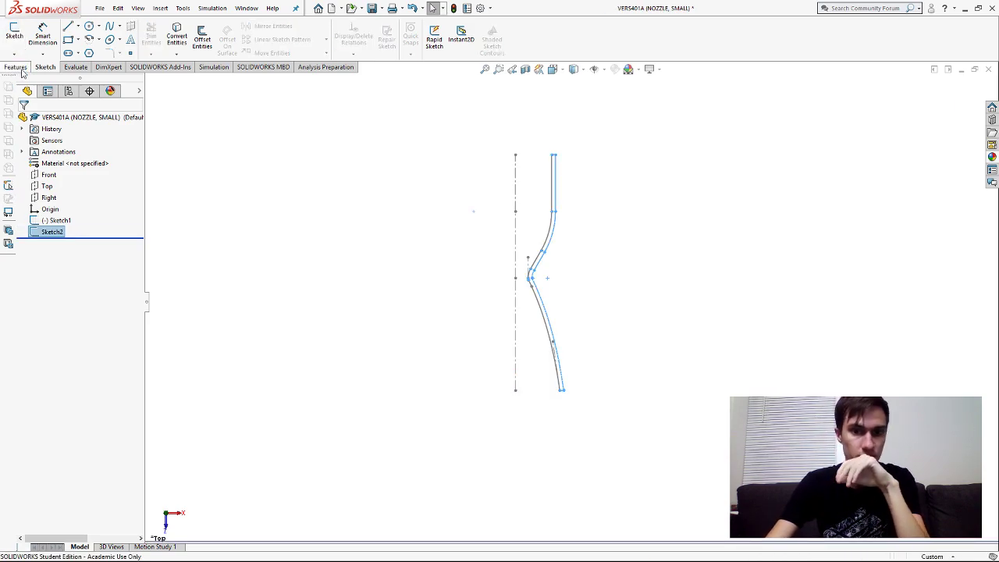
pyautogui.click(19, 67)
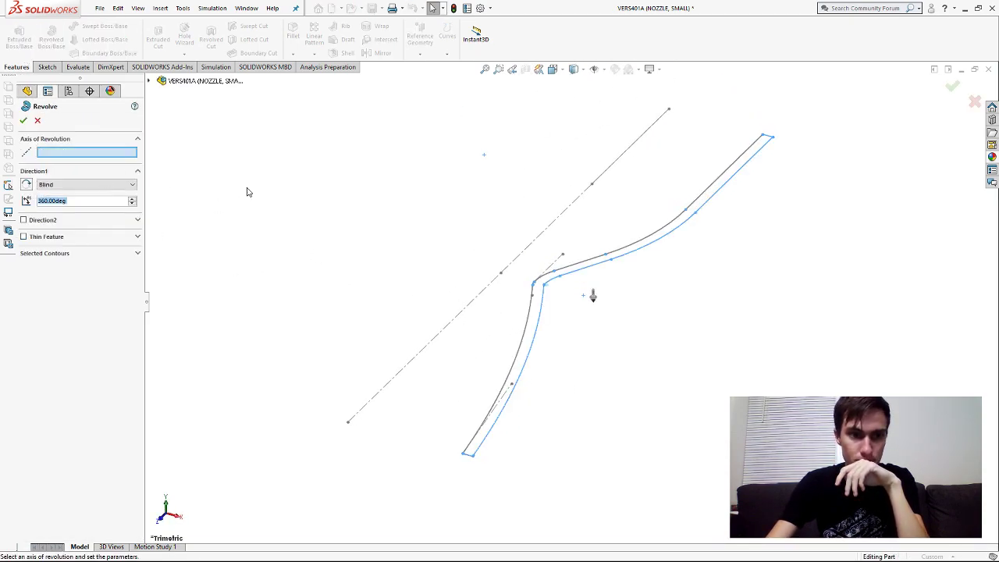
pyautogui.click(565, 215)
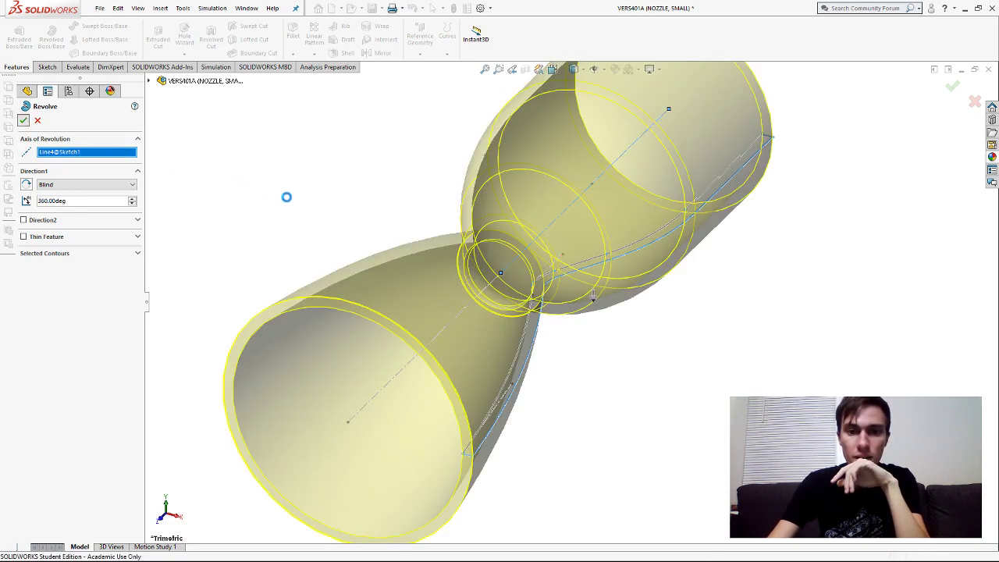
pyautogui.press('Return')
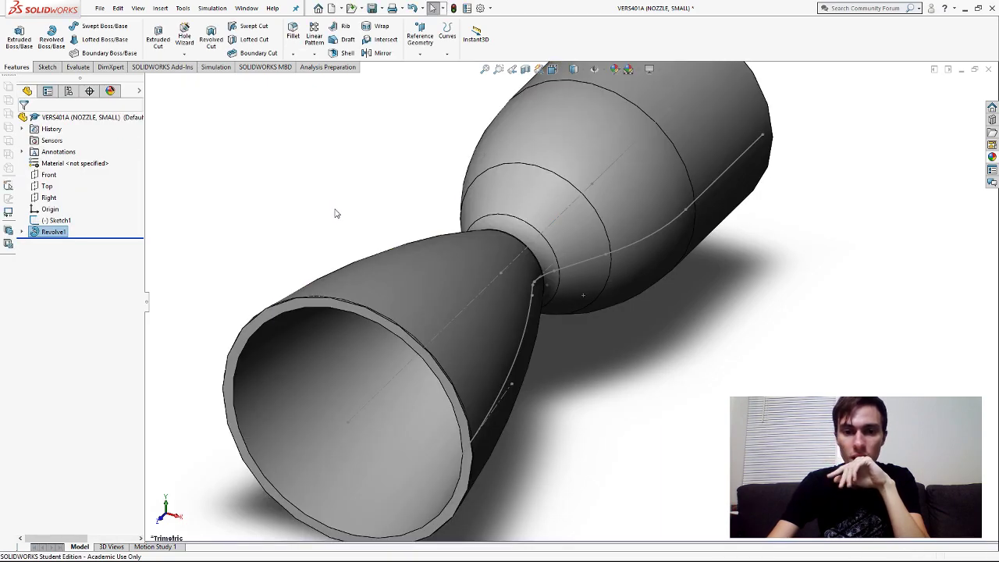
# - Hide the sketches in the view and assign Copper as the part's material
pyautogui.click(593, 71)
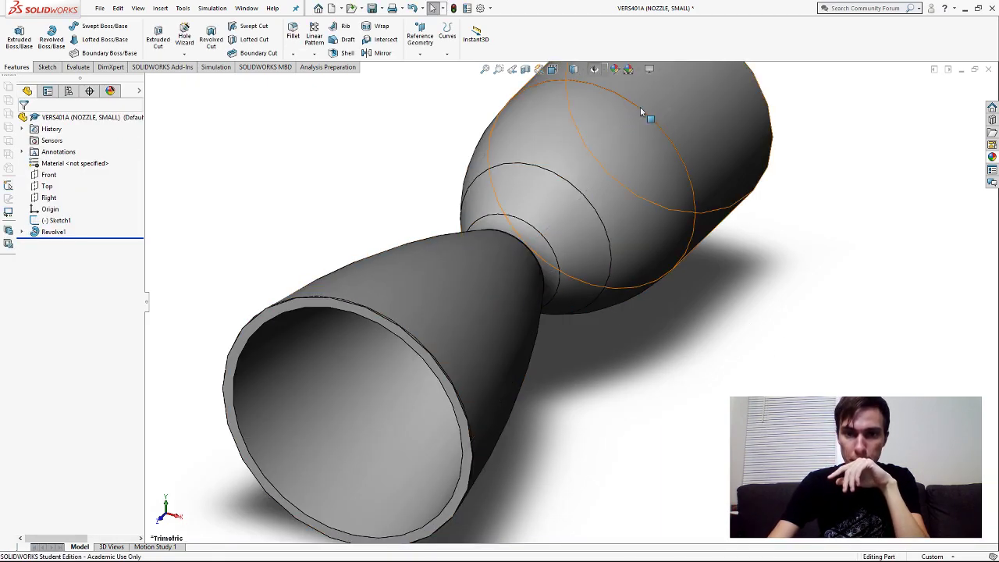
pyautogui.scroll(3, 762, 324)
pyautogui.moveTo(705, 236); pyautogui.dragTo(760, 354, button='middle')
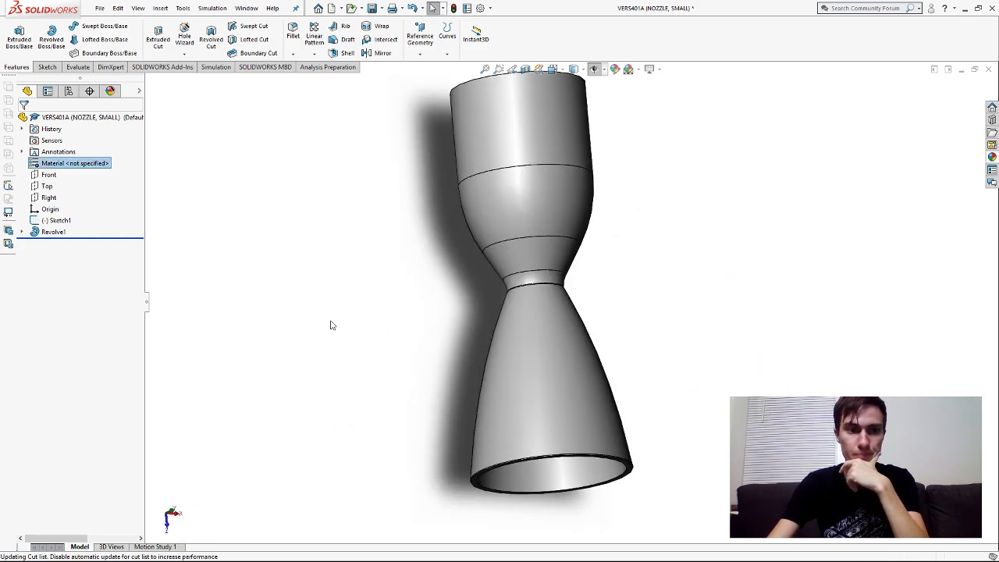
# - Examine the revolved copper nozzle from several angles, including the chamber opening, throat and exit
pyautogui.moveTo(426, 249); pyautogui.dragTo(508, 179, button='middle')
pyautogui.moveTo(629, 333); pyautogui.dragTo(542, 352, button='middle')
pyautogui.scroll(-3, 526, 284)
pyautogui.scroll(5, 528, 294)
pyautogui.scroll(-2, 527, 297)
pyautogui.scroll(-4, 725, 305)
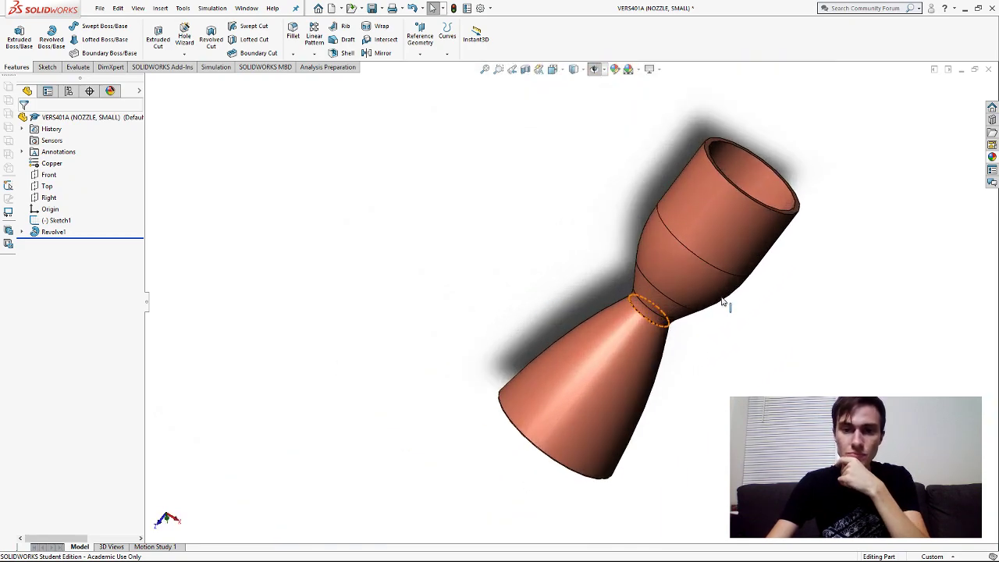
pyautogui.scroll(5, 658, 323)
pyautogui.moveTo(568, 373); pyautogui.dragTo(391, 248, button='middle')
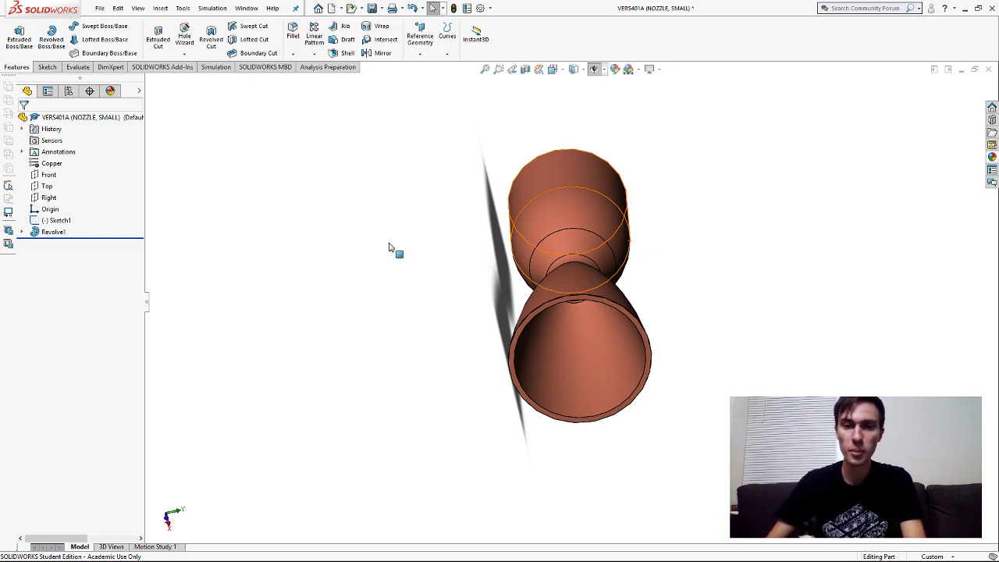
# - Orient the nozzle to an angled view showing its exit and save the part
pyautogui.moveTo(660, 229); pyautogui.dragTo(726, 277, button='middle')
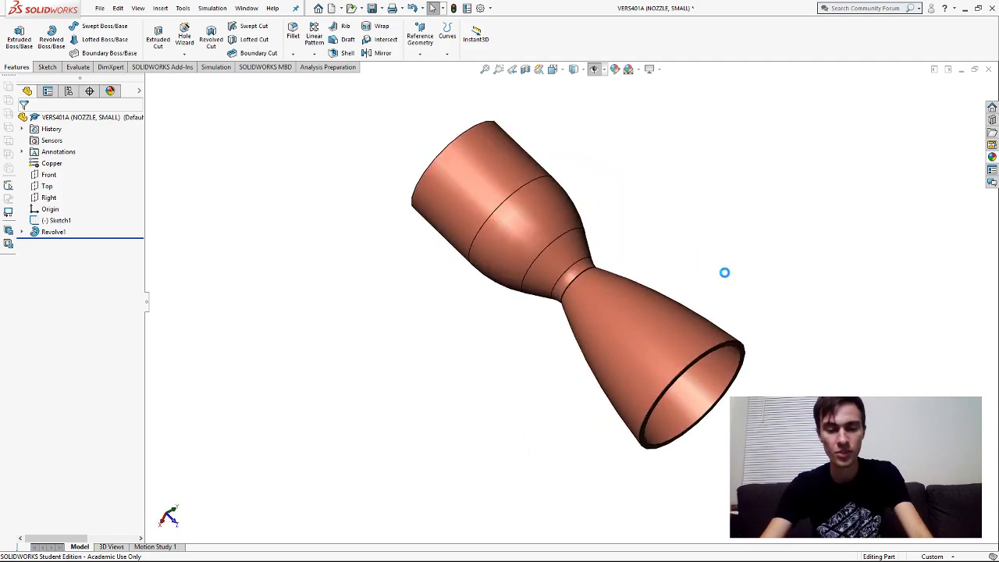
pyautogui.hotkey('ctrl', 's')
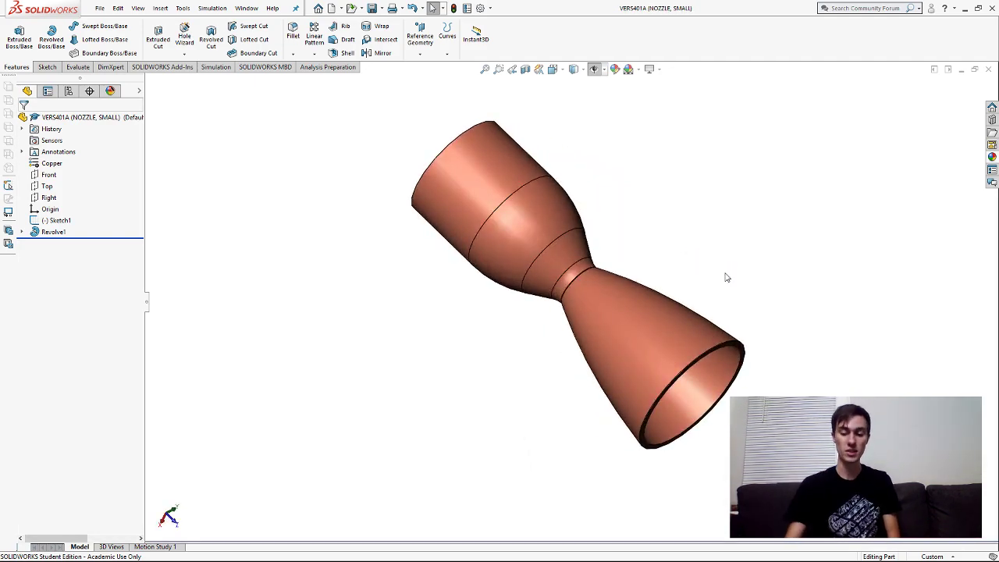